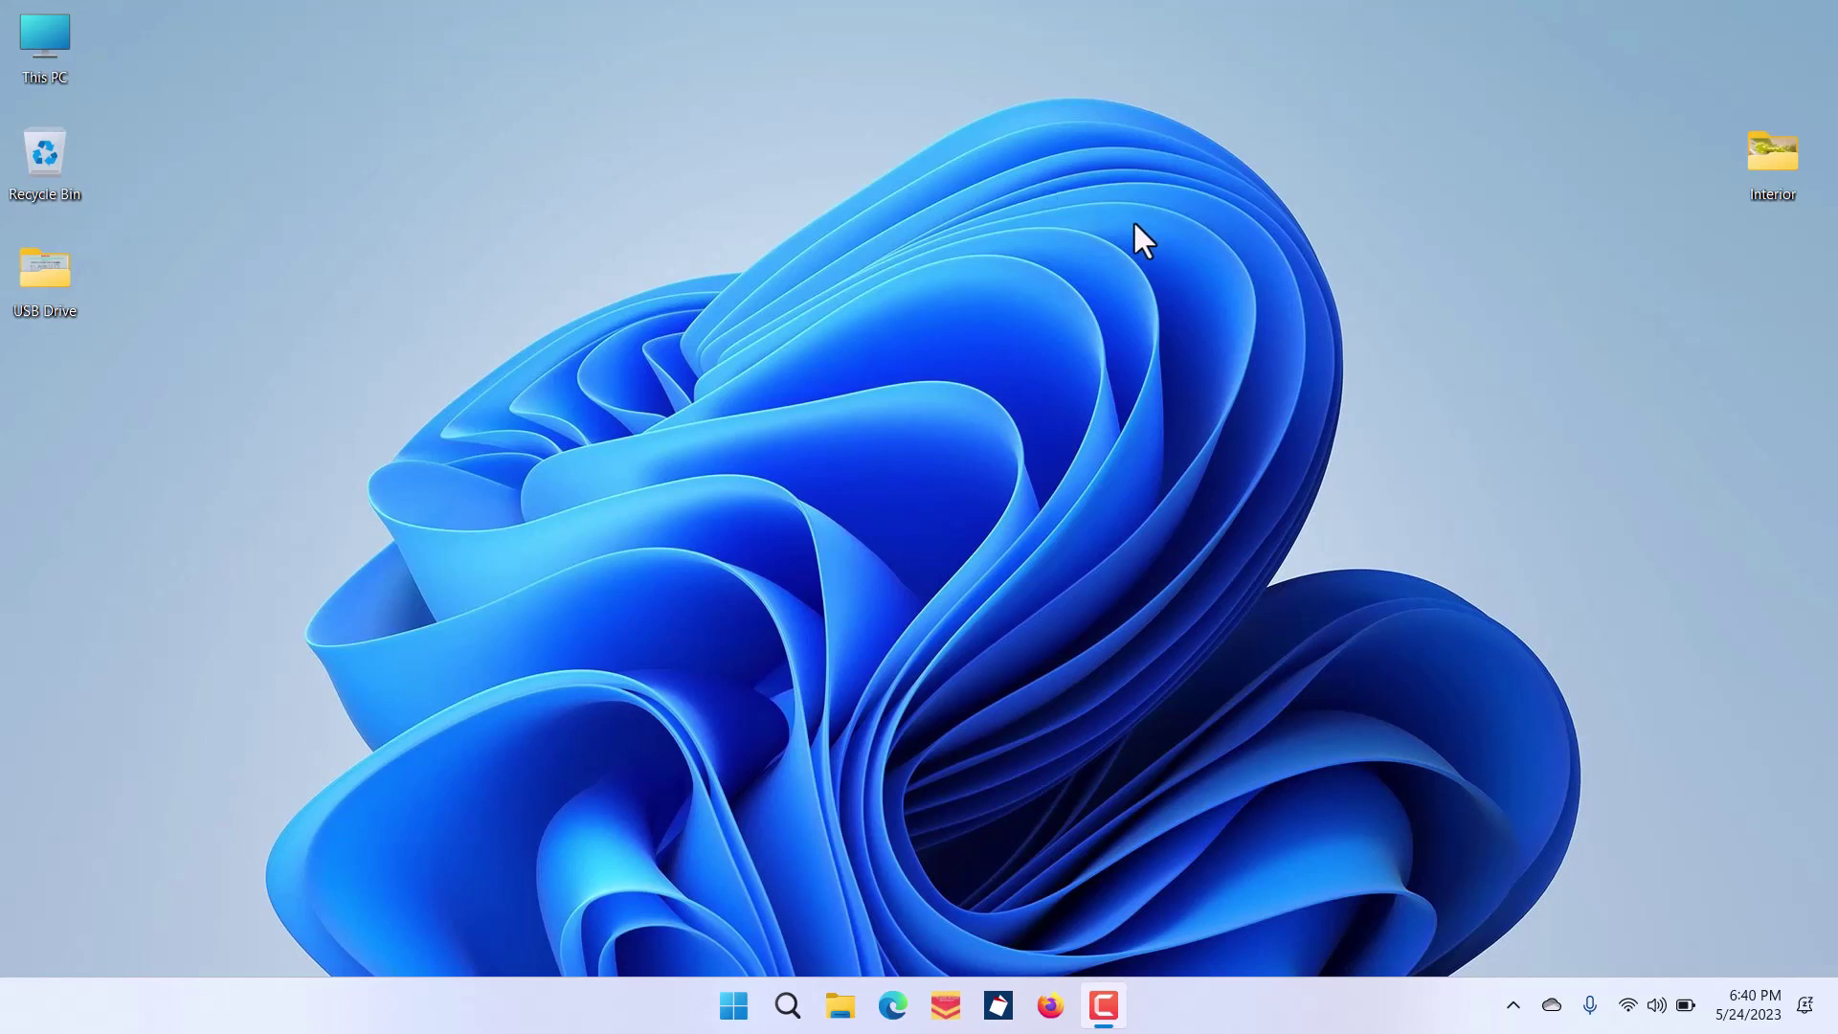
Exit Bright VPN from its notification-area icon and check the remaining hidden background icons.
{"action": "left_click", "coordinate": [1514, 1004]}
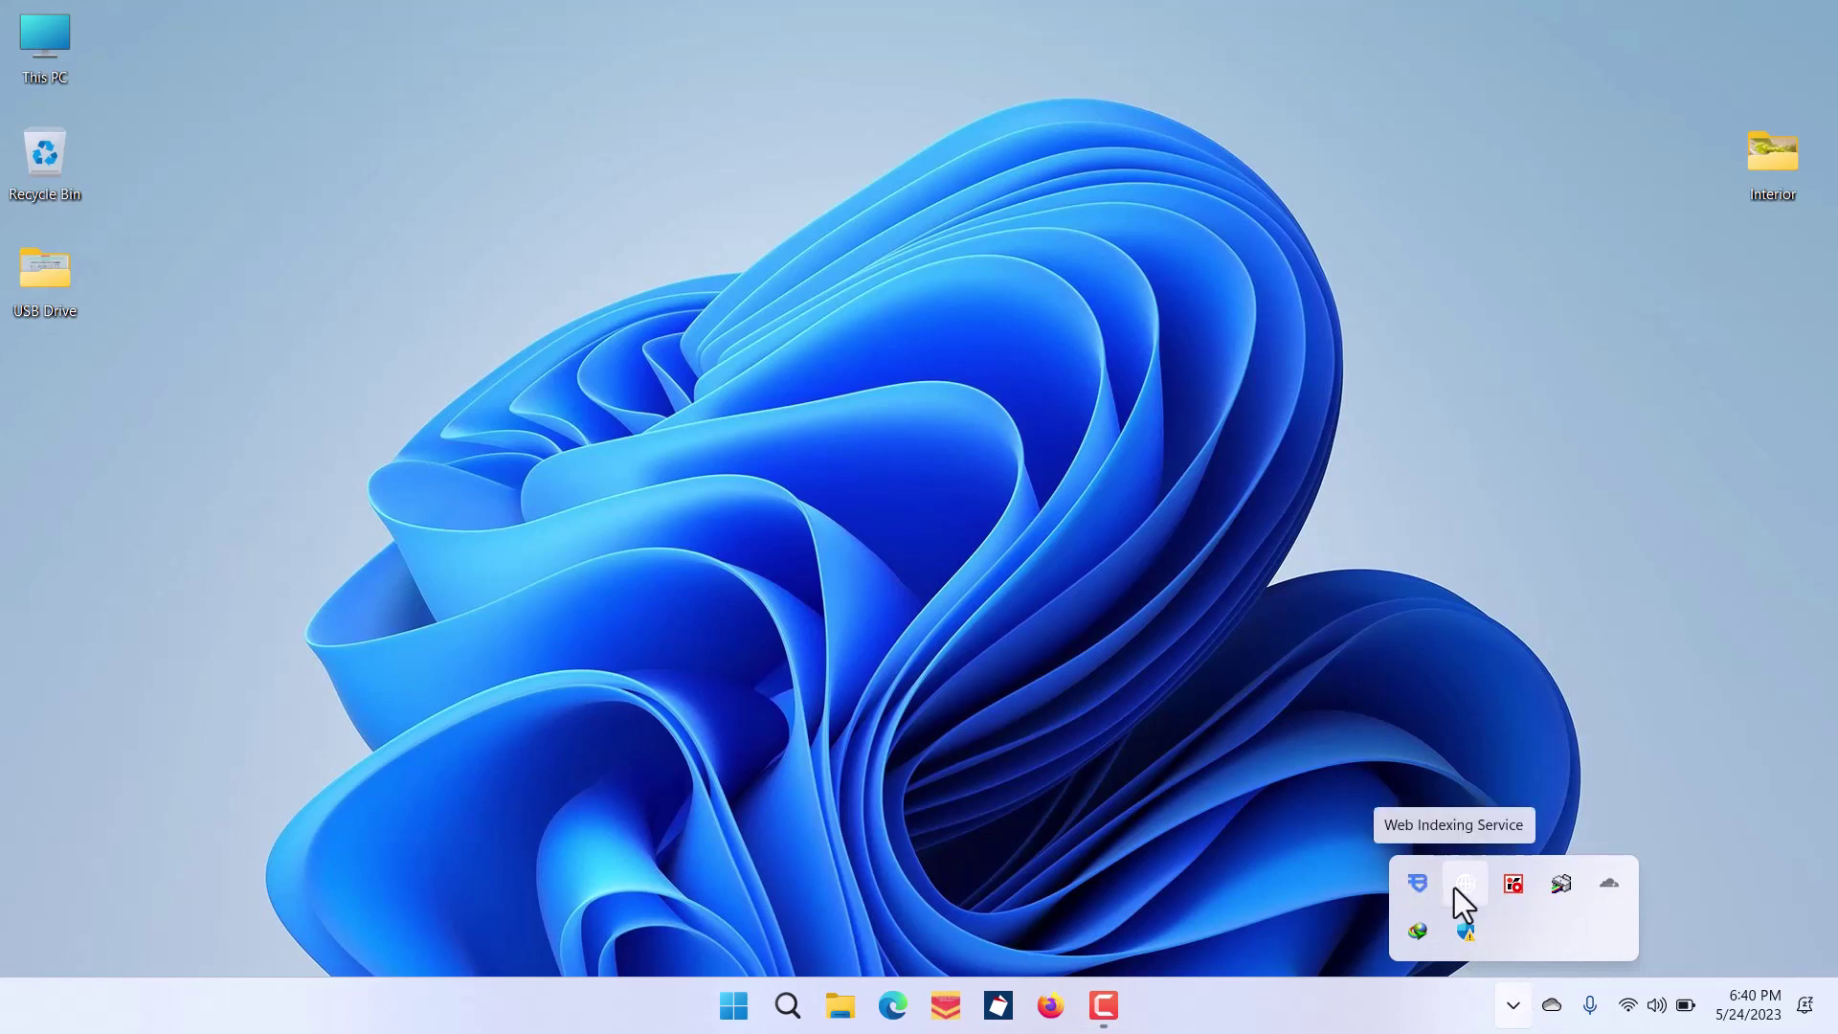
{"action": "right_click", "coordinate": [1426, 884]}
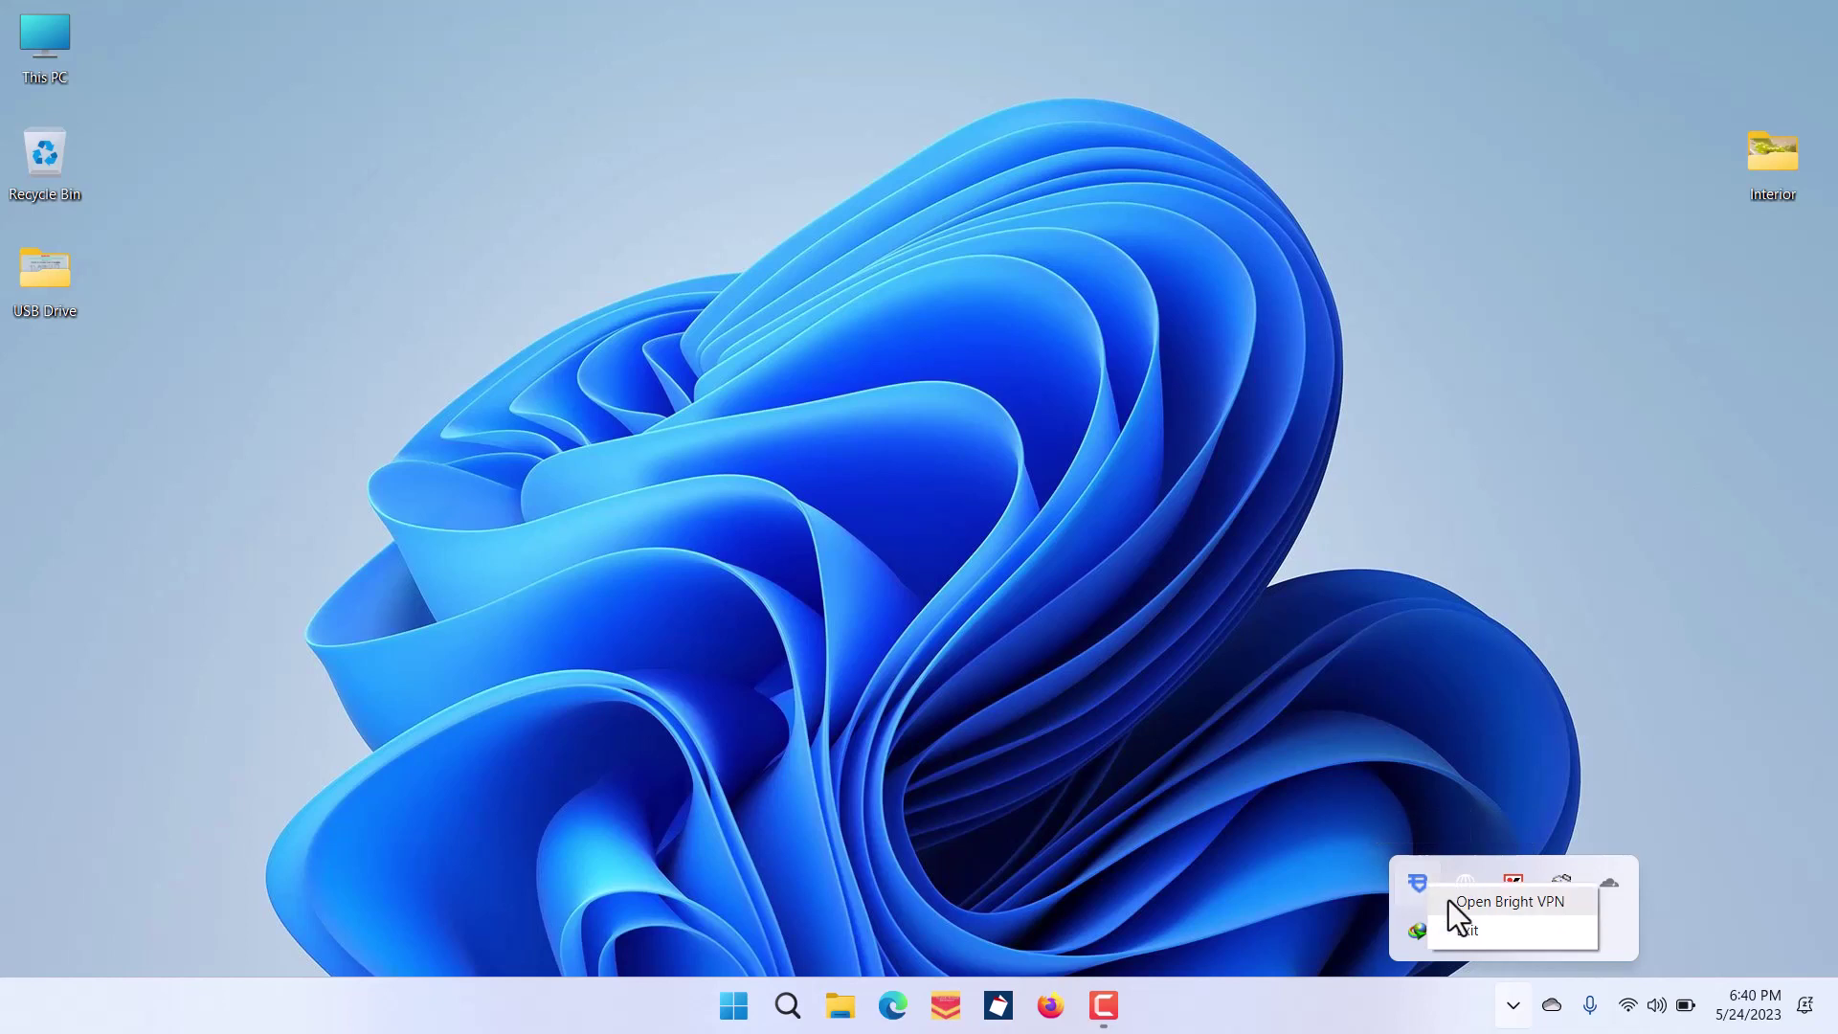
{"action": "left_click", "coordinate": [1481, 928]}
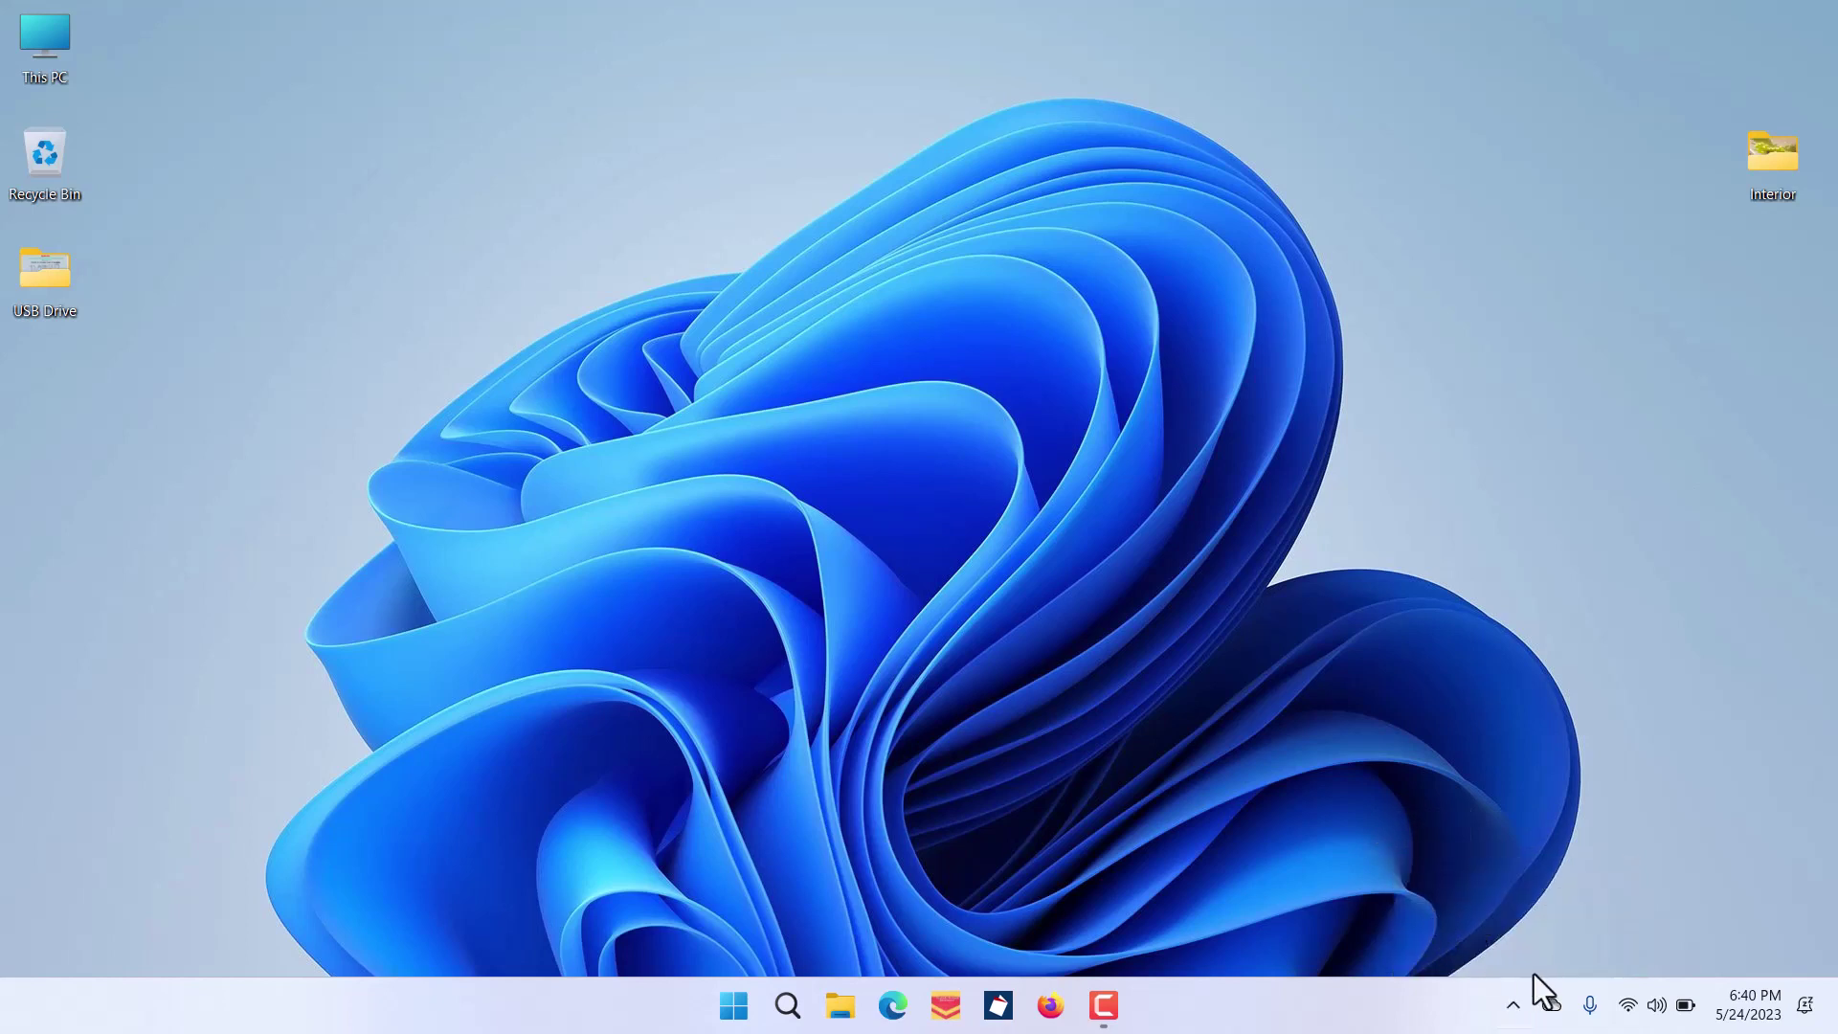
{"action": "left_click", "coordinate": [1504, 1005]}
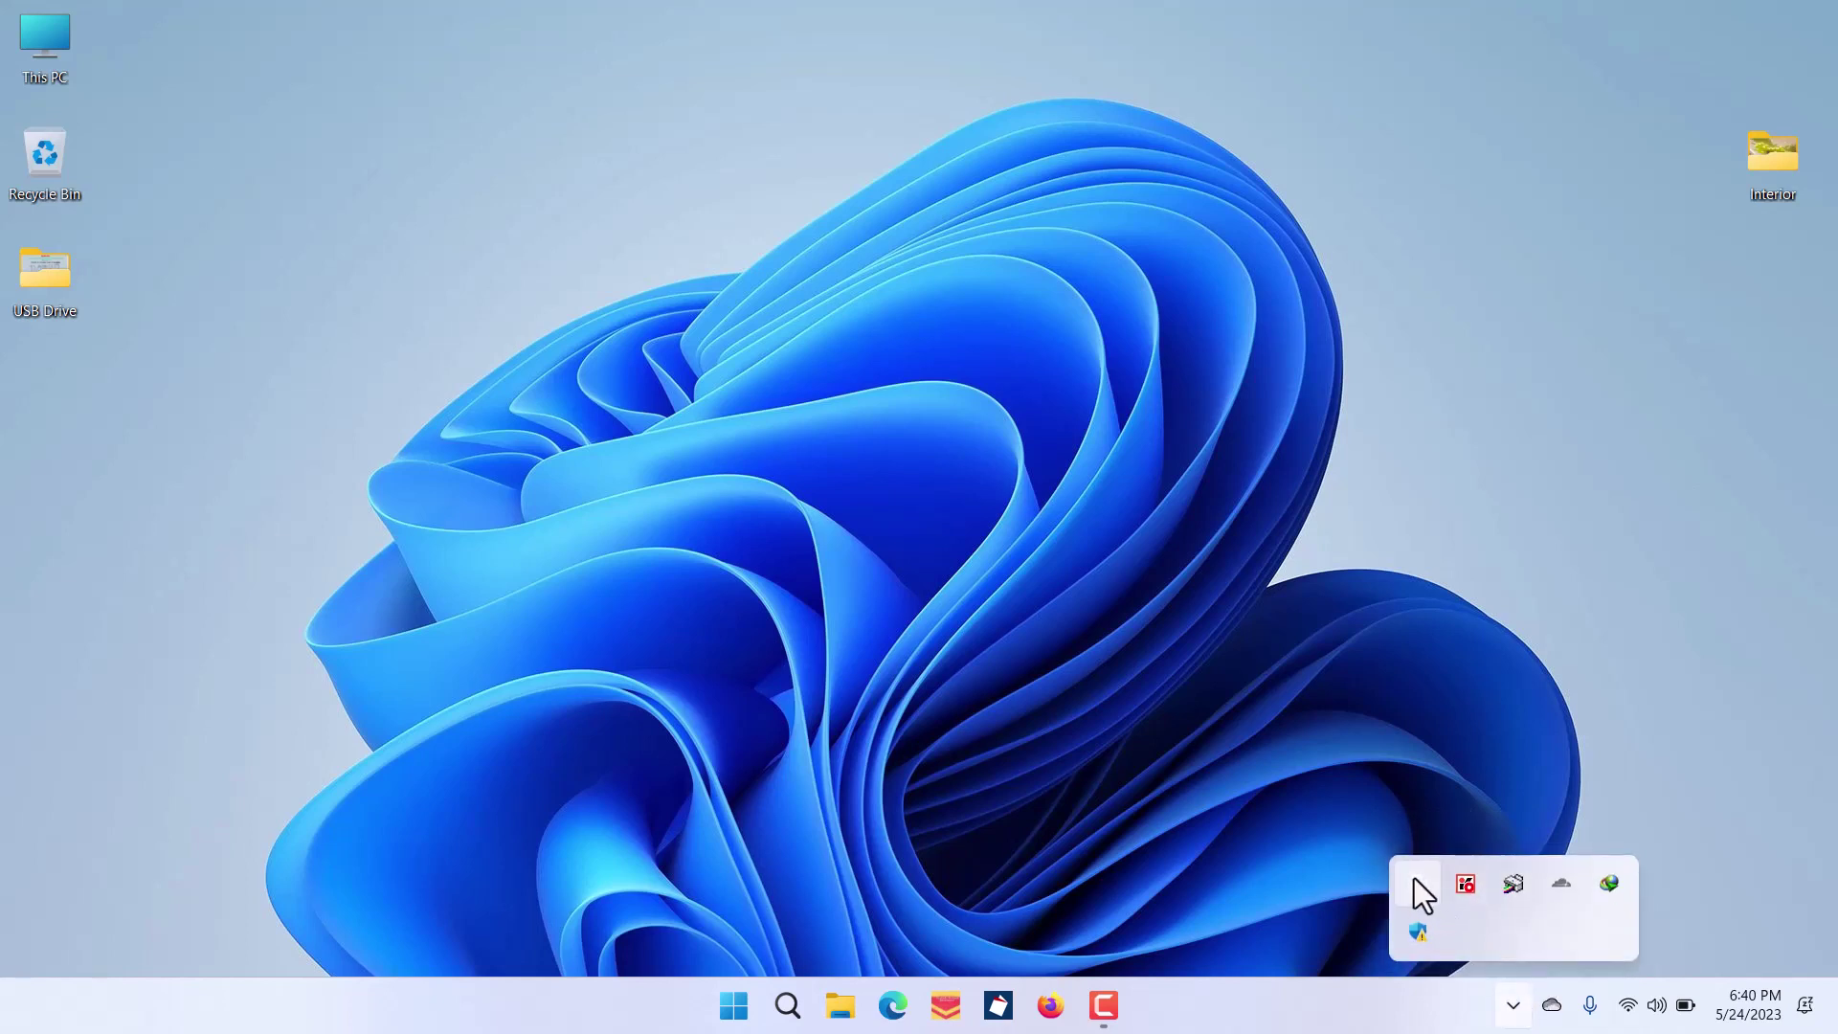
{"action": "right_click", "coordinate": [1417, 881]}
{"action": "left_click", "coordinate": [1363, 899]}
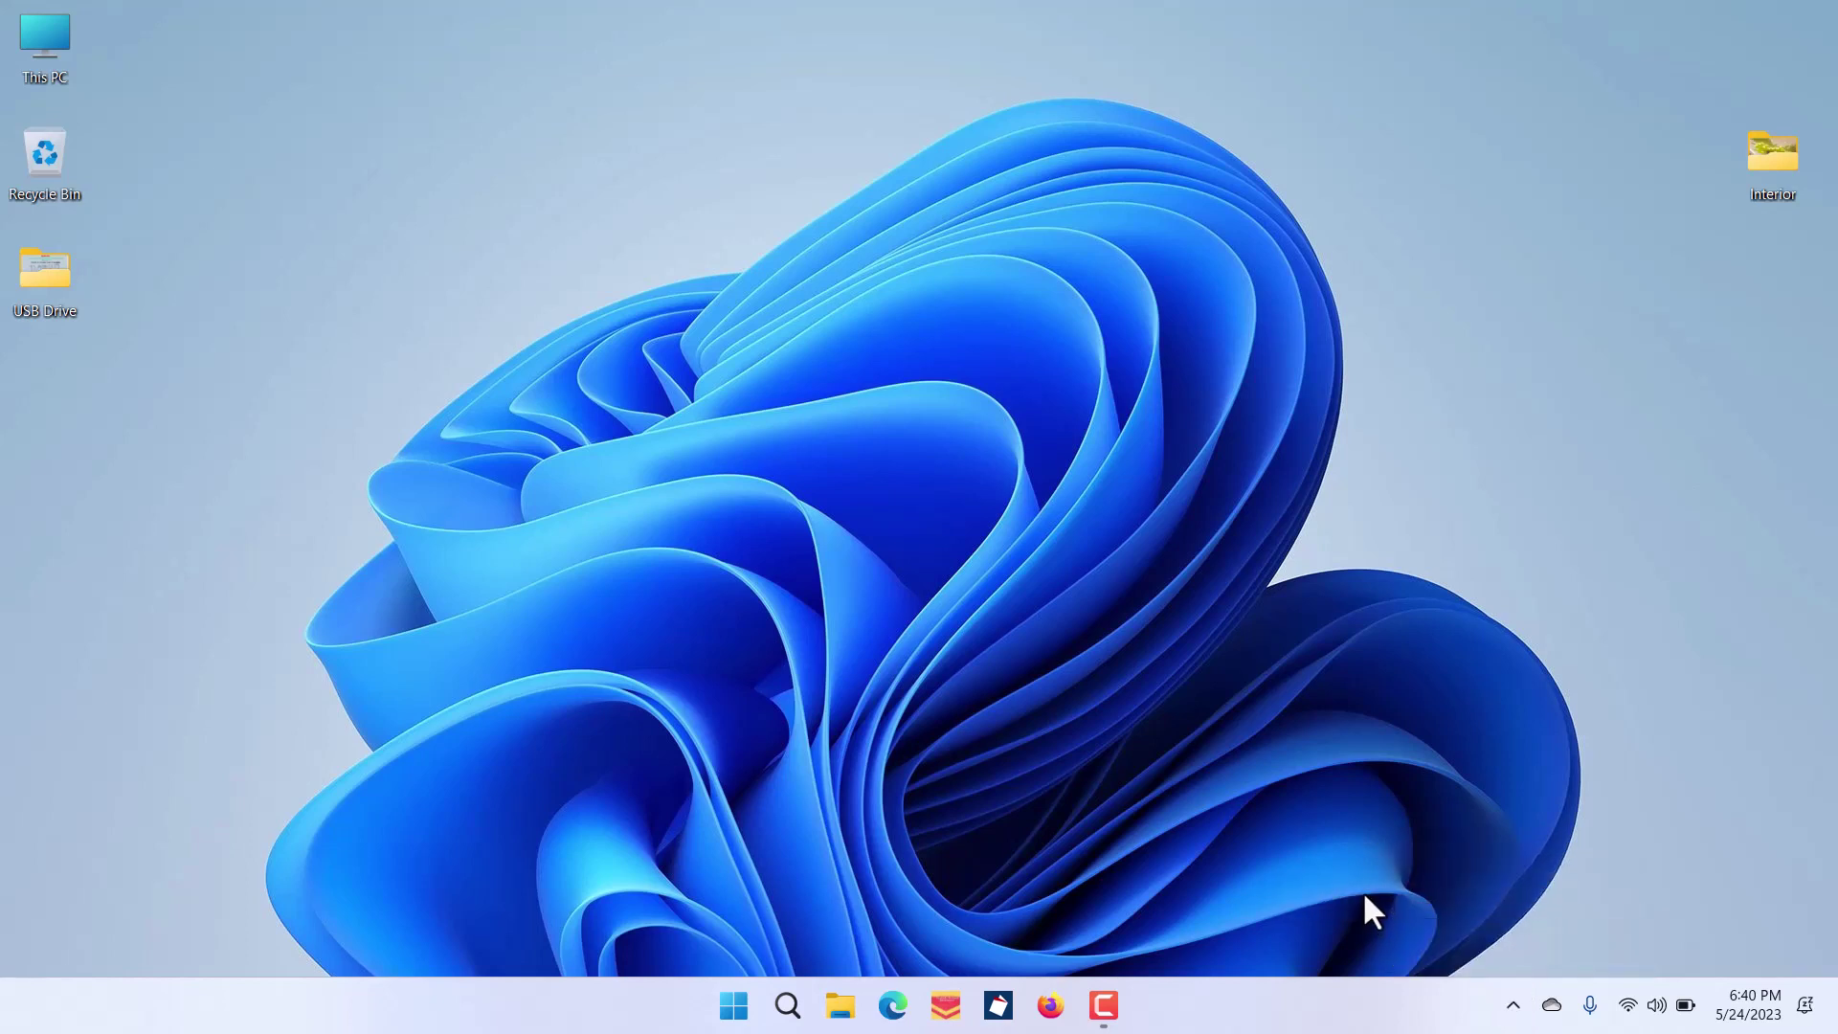
Open Task Manager and review the list of startup apps for a Bright VPN entry.
{"action": "right_click", "coordinate": [1278, 990]}
{"action": "left_click", "coordinate": [1323, 921]}
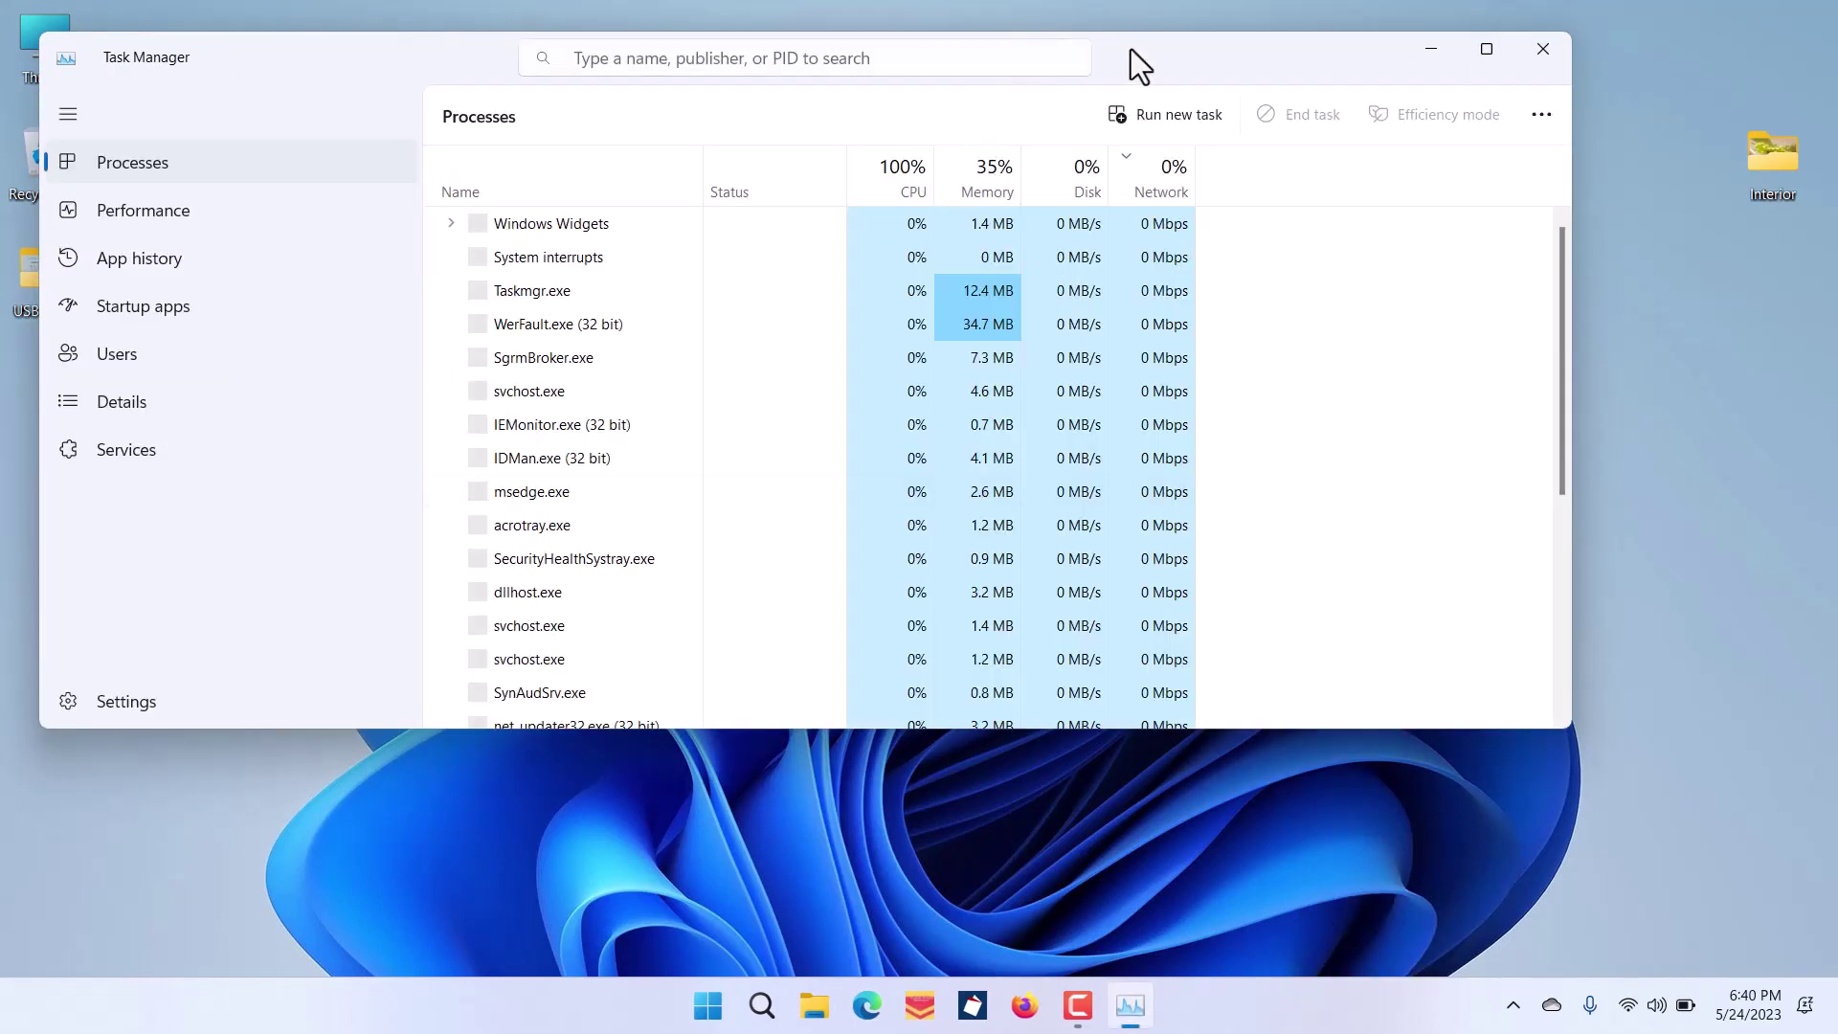
{"action": "left_click_drag", "start_coordinate": [1129, 49], "coordinate": [1364, 109]}
{"action": "left_click", "coordinate": [370, 367]}
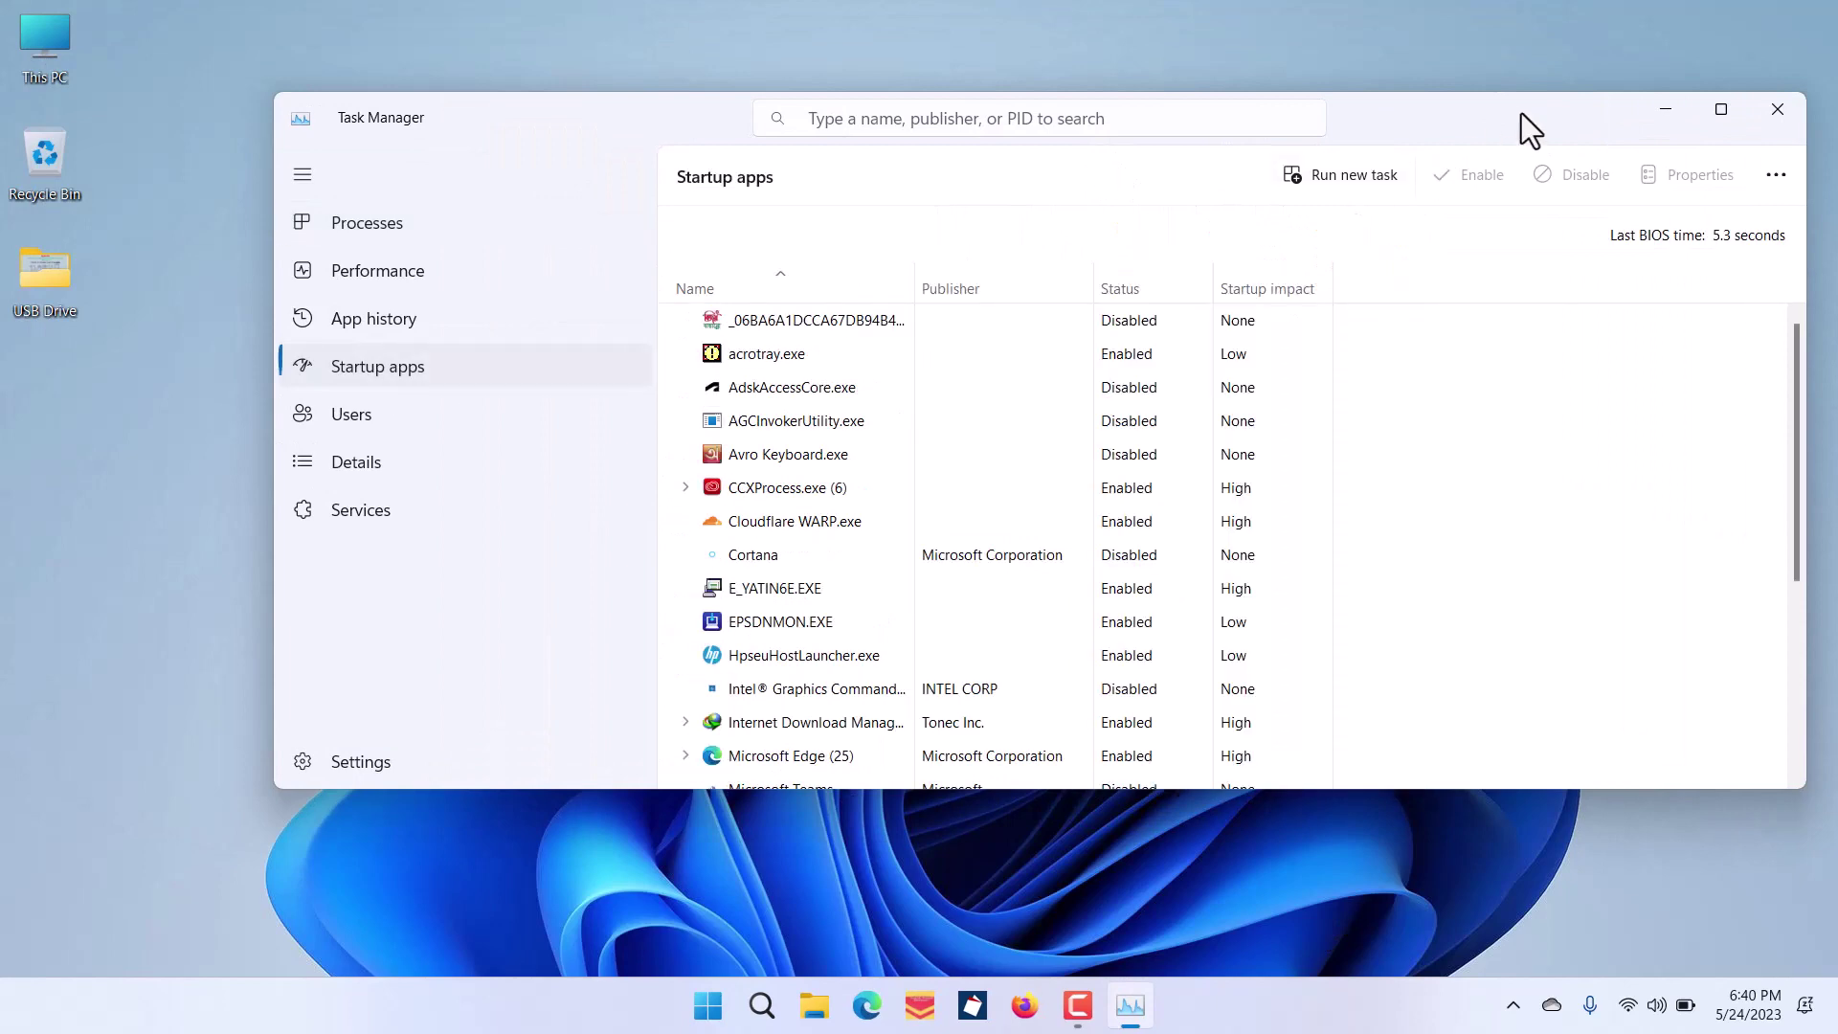
{"action": "left_click_drag", "start_coordinate": [1491, 119], "coordinate": [1420, 125]}
{"action": "scroll", "coordinate": [754, 519], "scroll_direction": "down", "scroll_amount": 2}
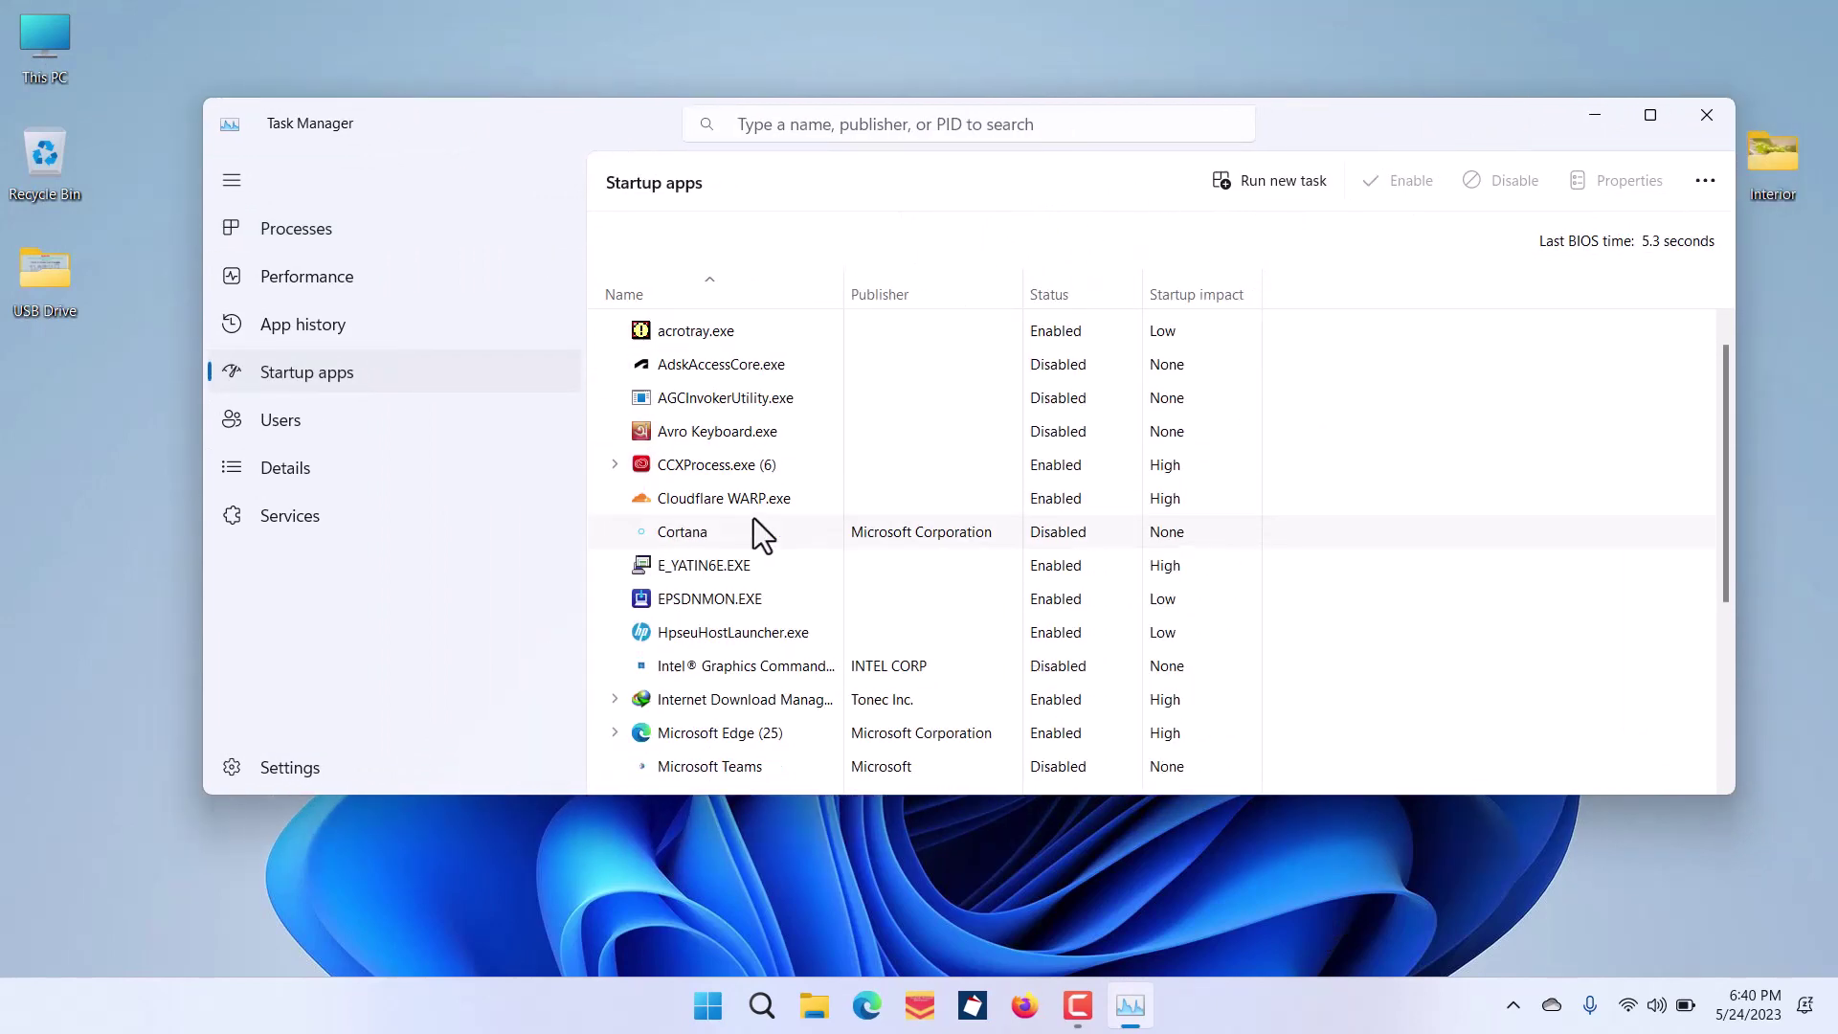
{"action": "scroll", "coordinate": [754, 519], "scroll_direction": "down", "scroll_amount": 5}
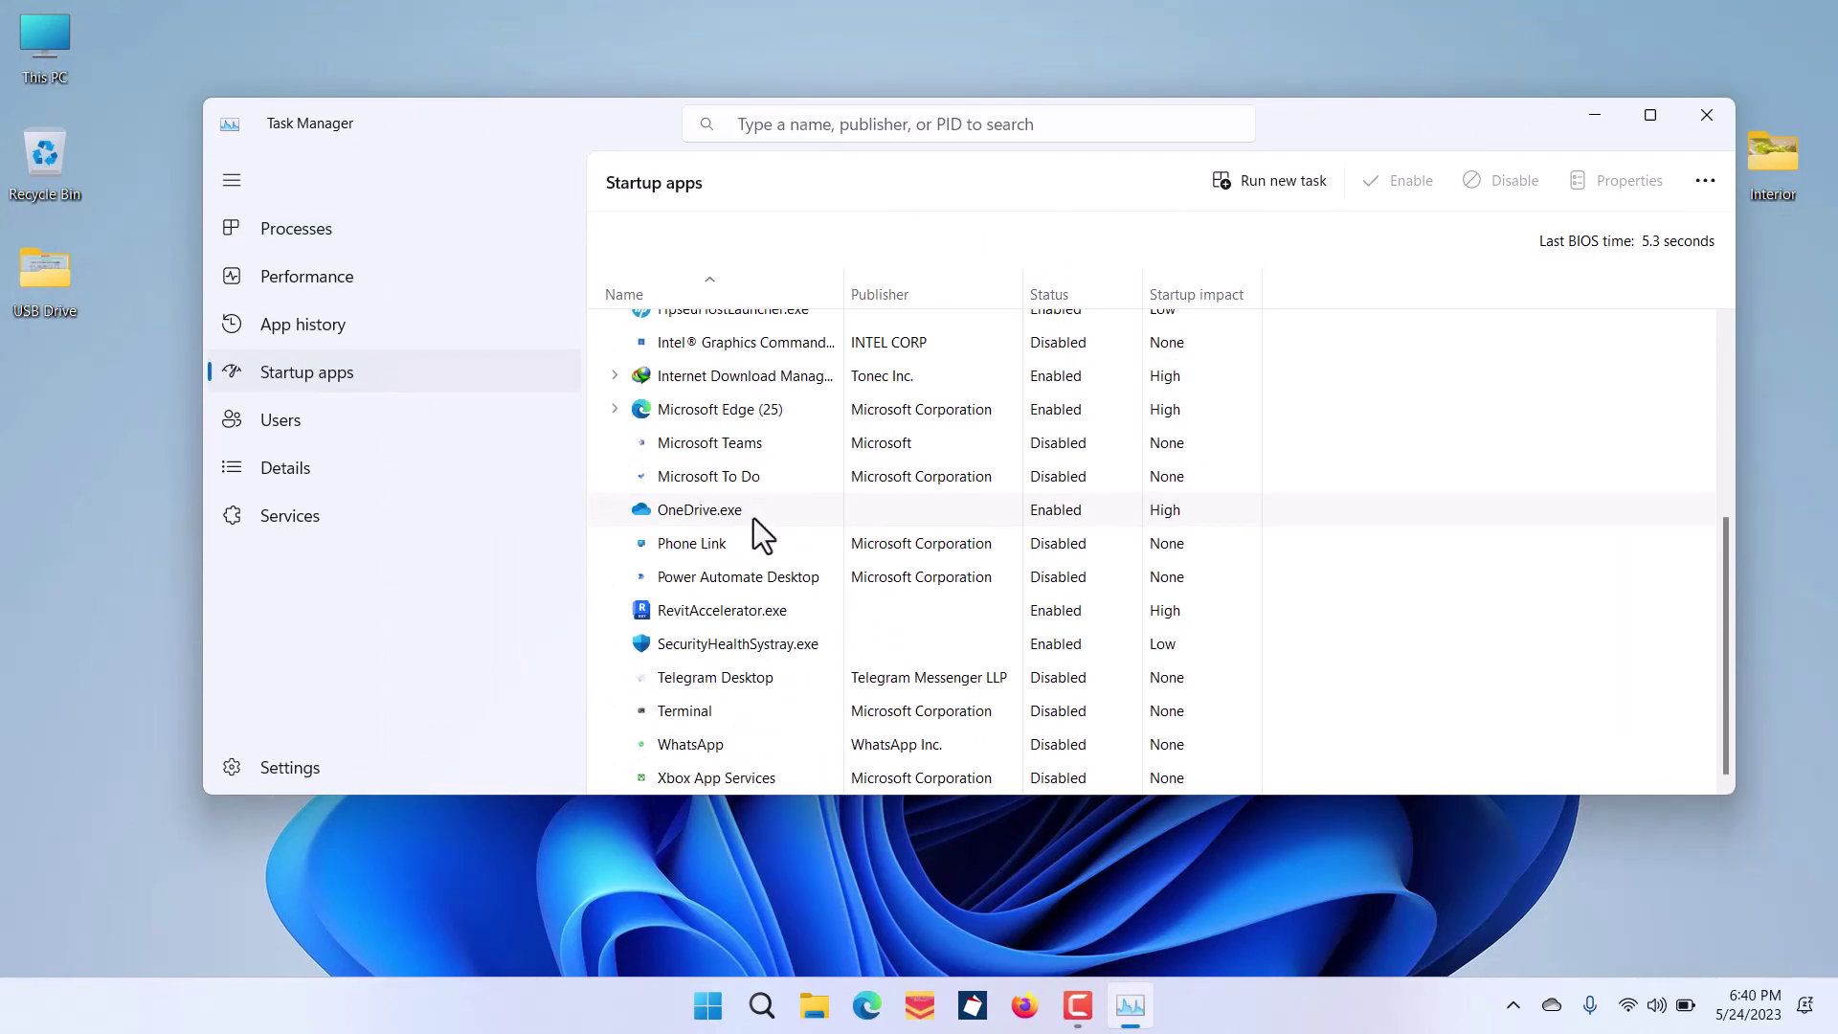
{"action": "scroll", "coordinate": [754, 519], "scroll_direction": "up", "scroll_amount": 7}
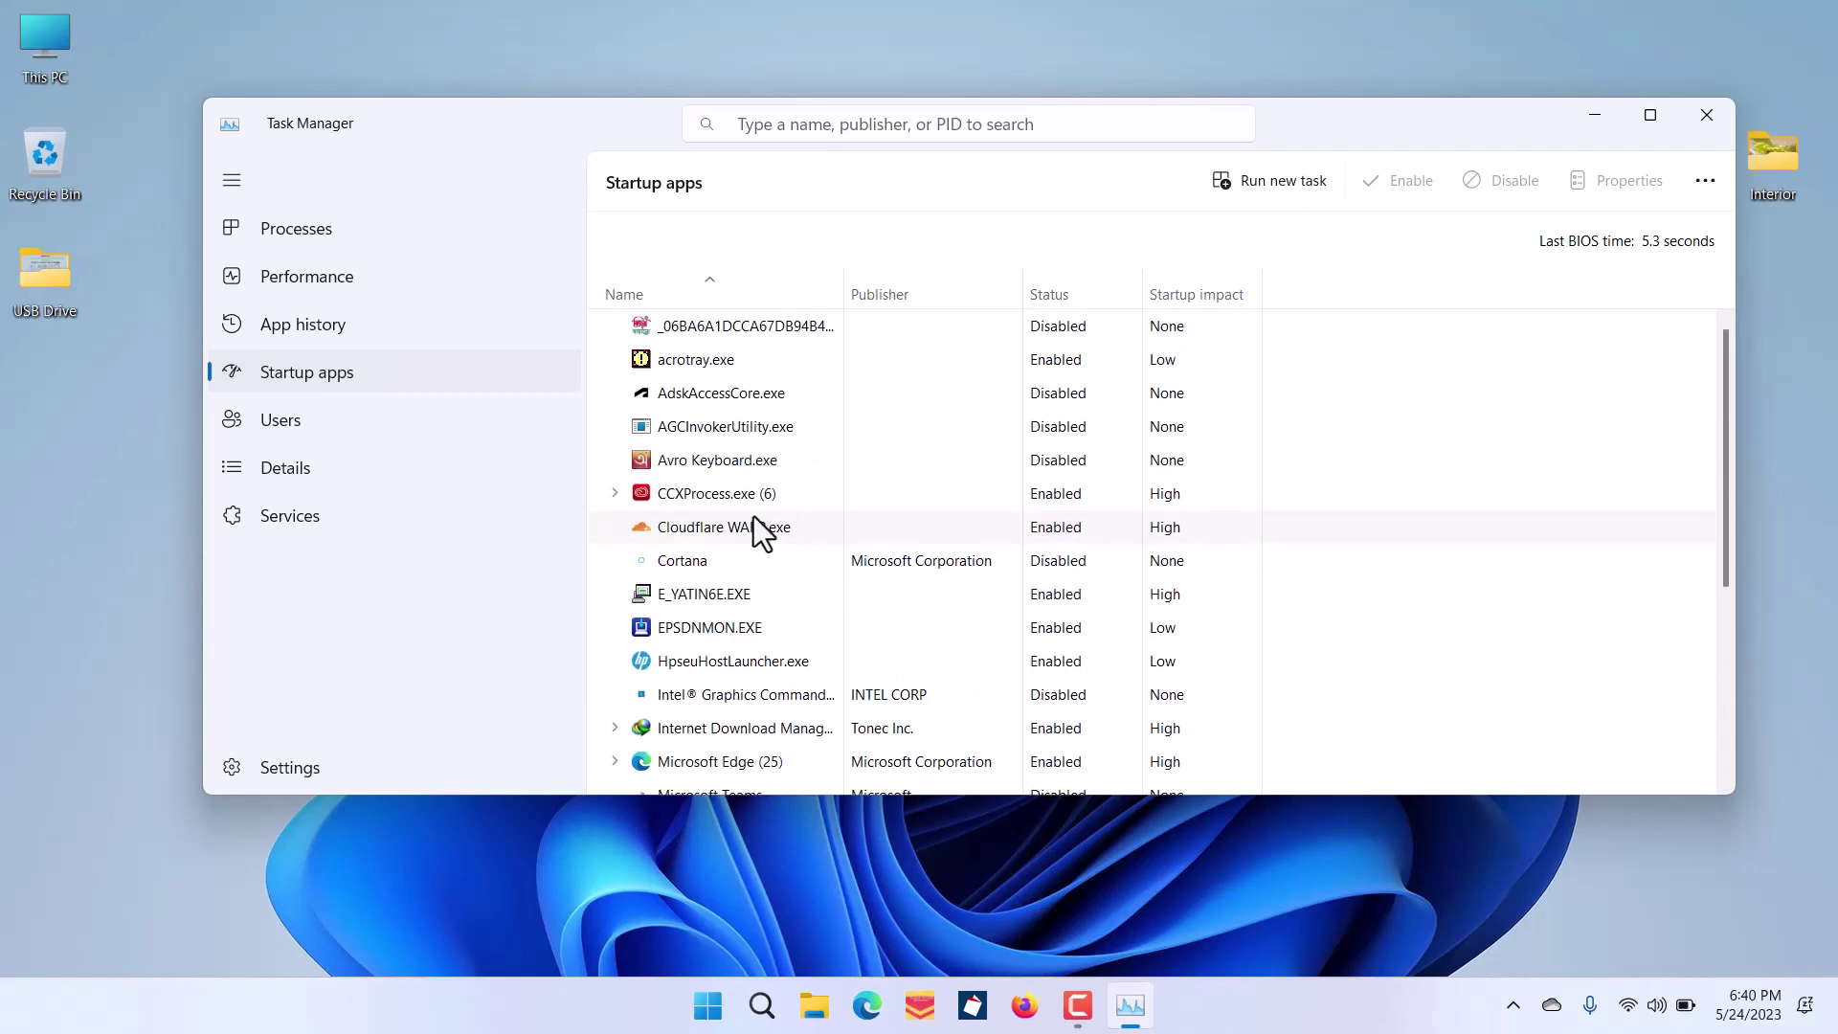
{"action": "left_click", "coordinate": [1593, 116]}
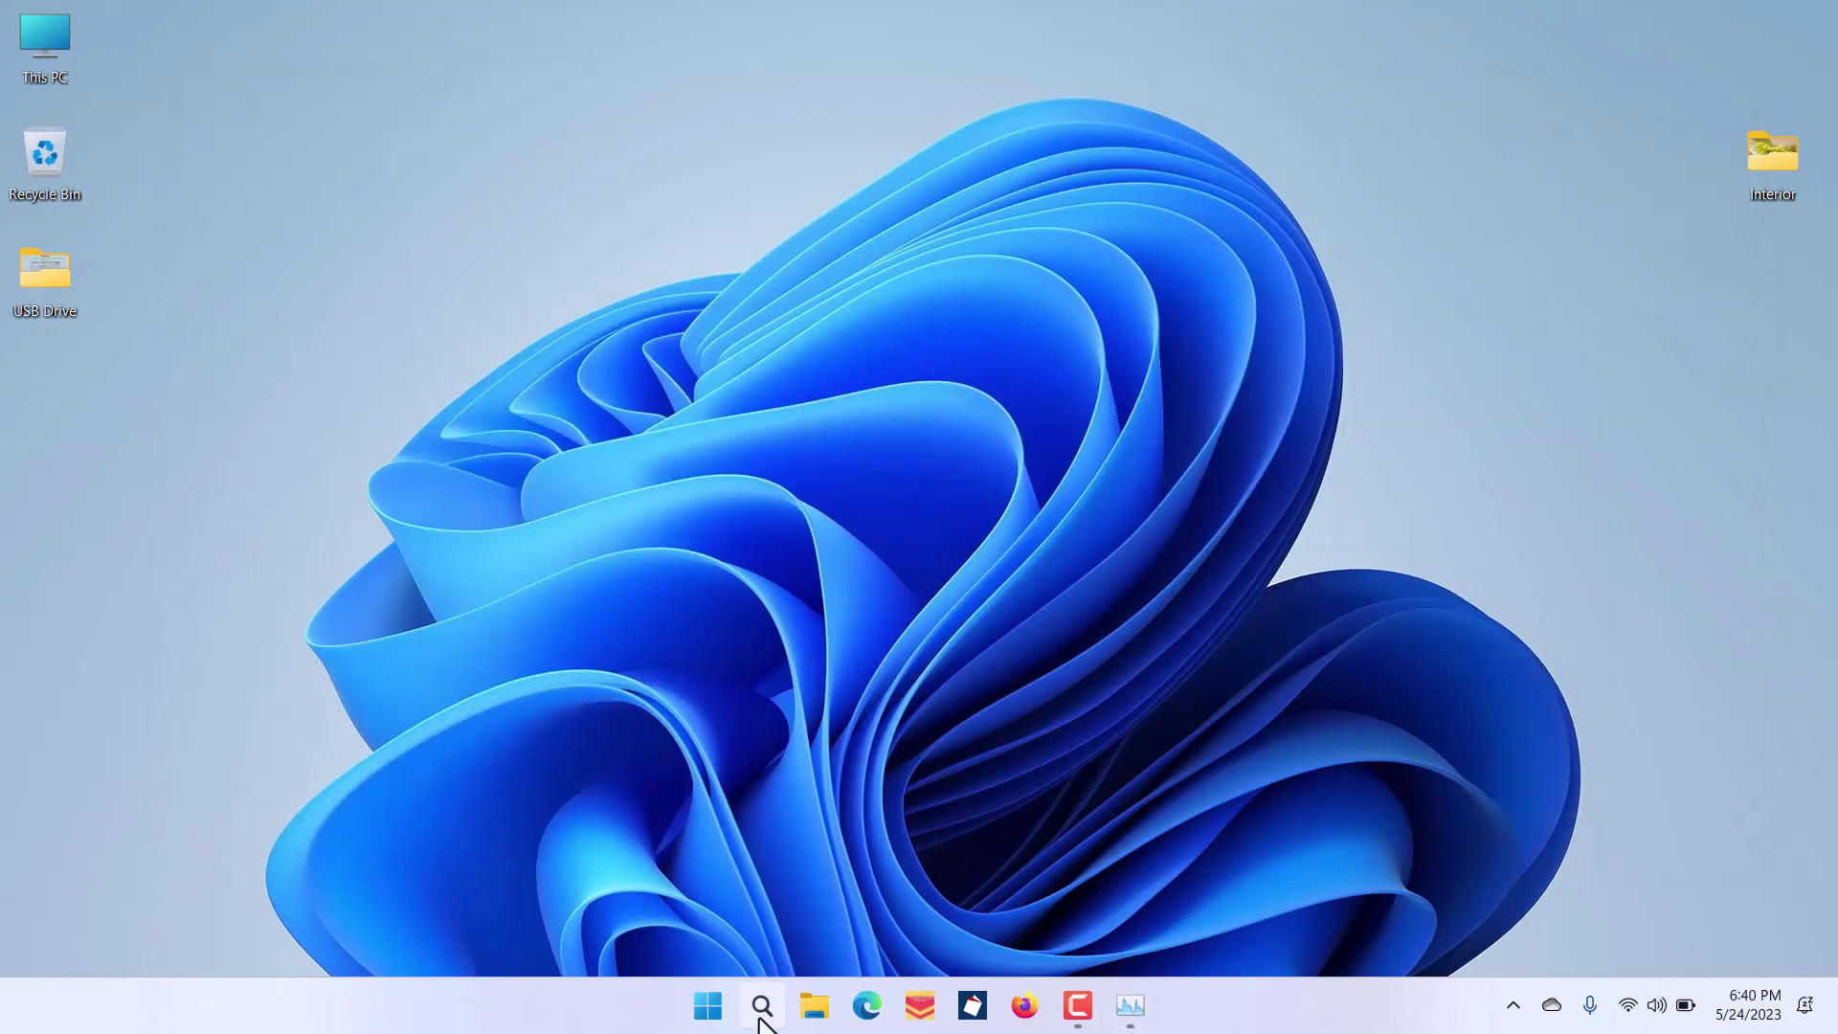
Search Windows for "un" and open the list of installed programs through Control Panel.
{"action": "left_click", "coordinate": [760, 1019]}
{"action": "type", "text": "un"}
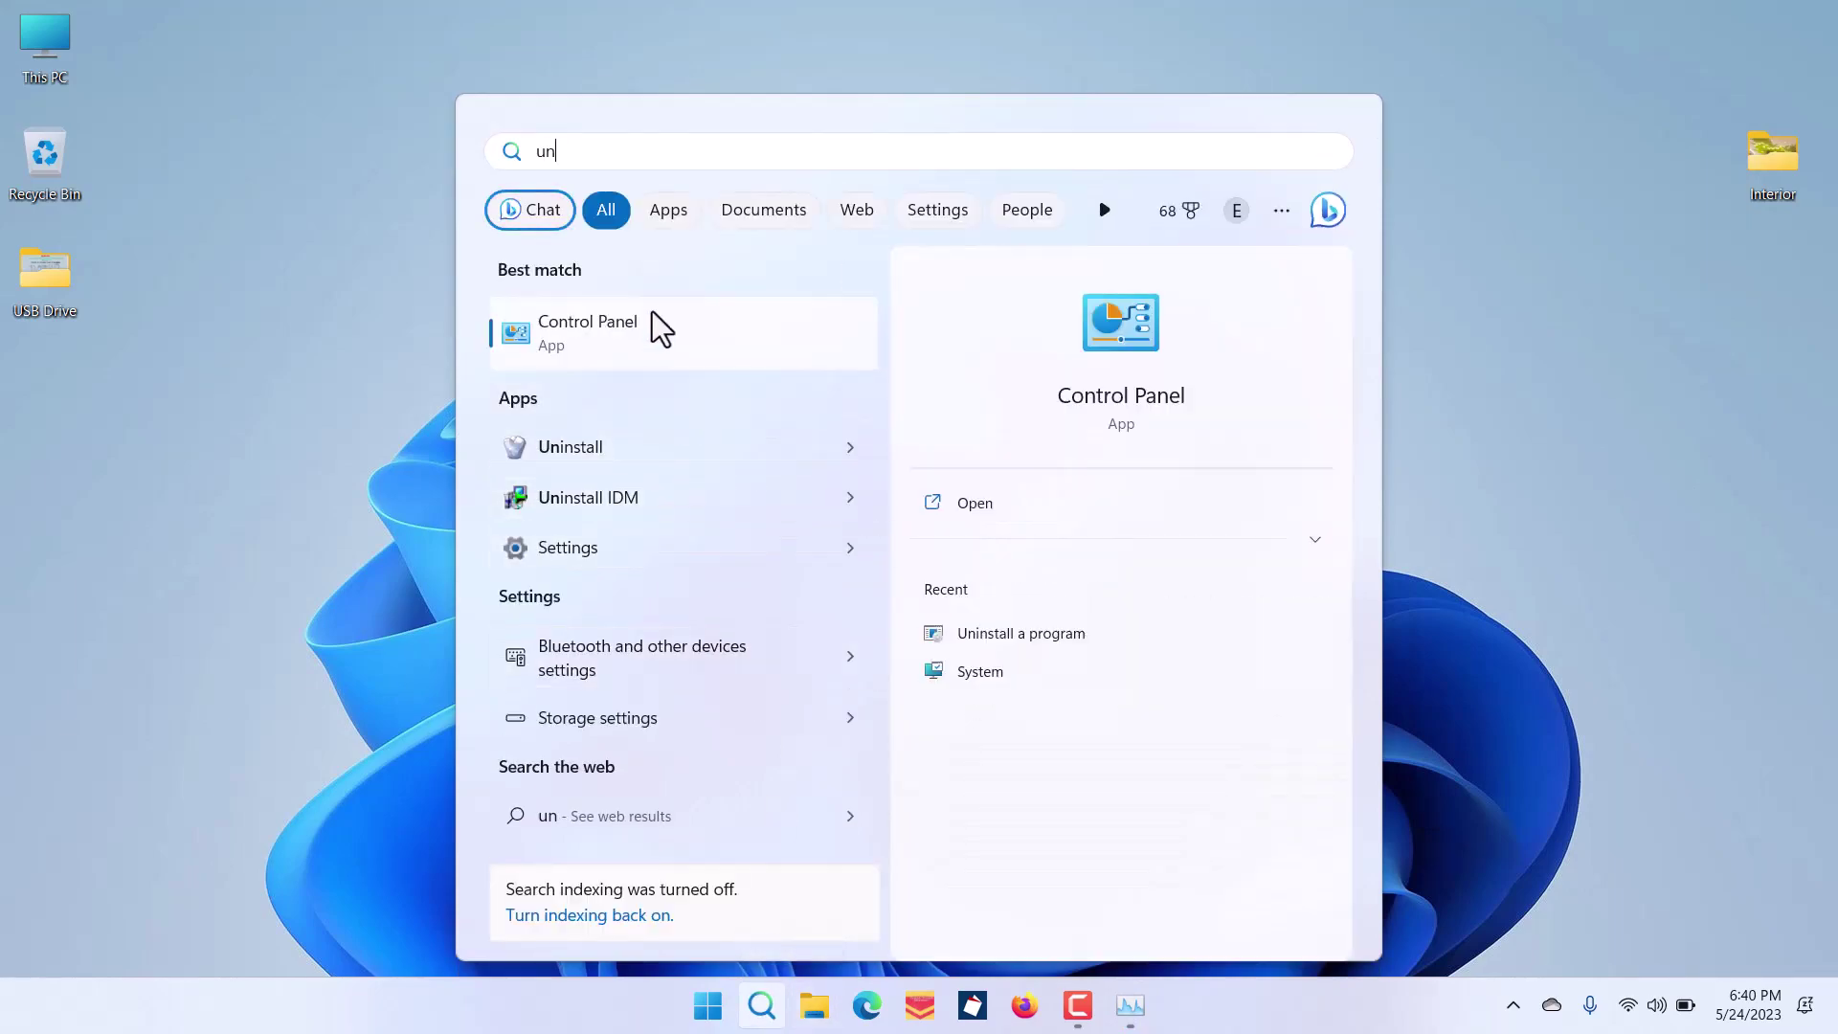
{"action": "left_click", "coordinate": [652, 312]}
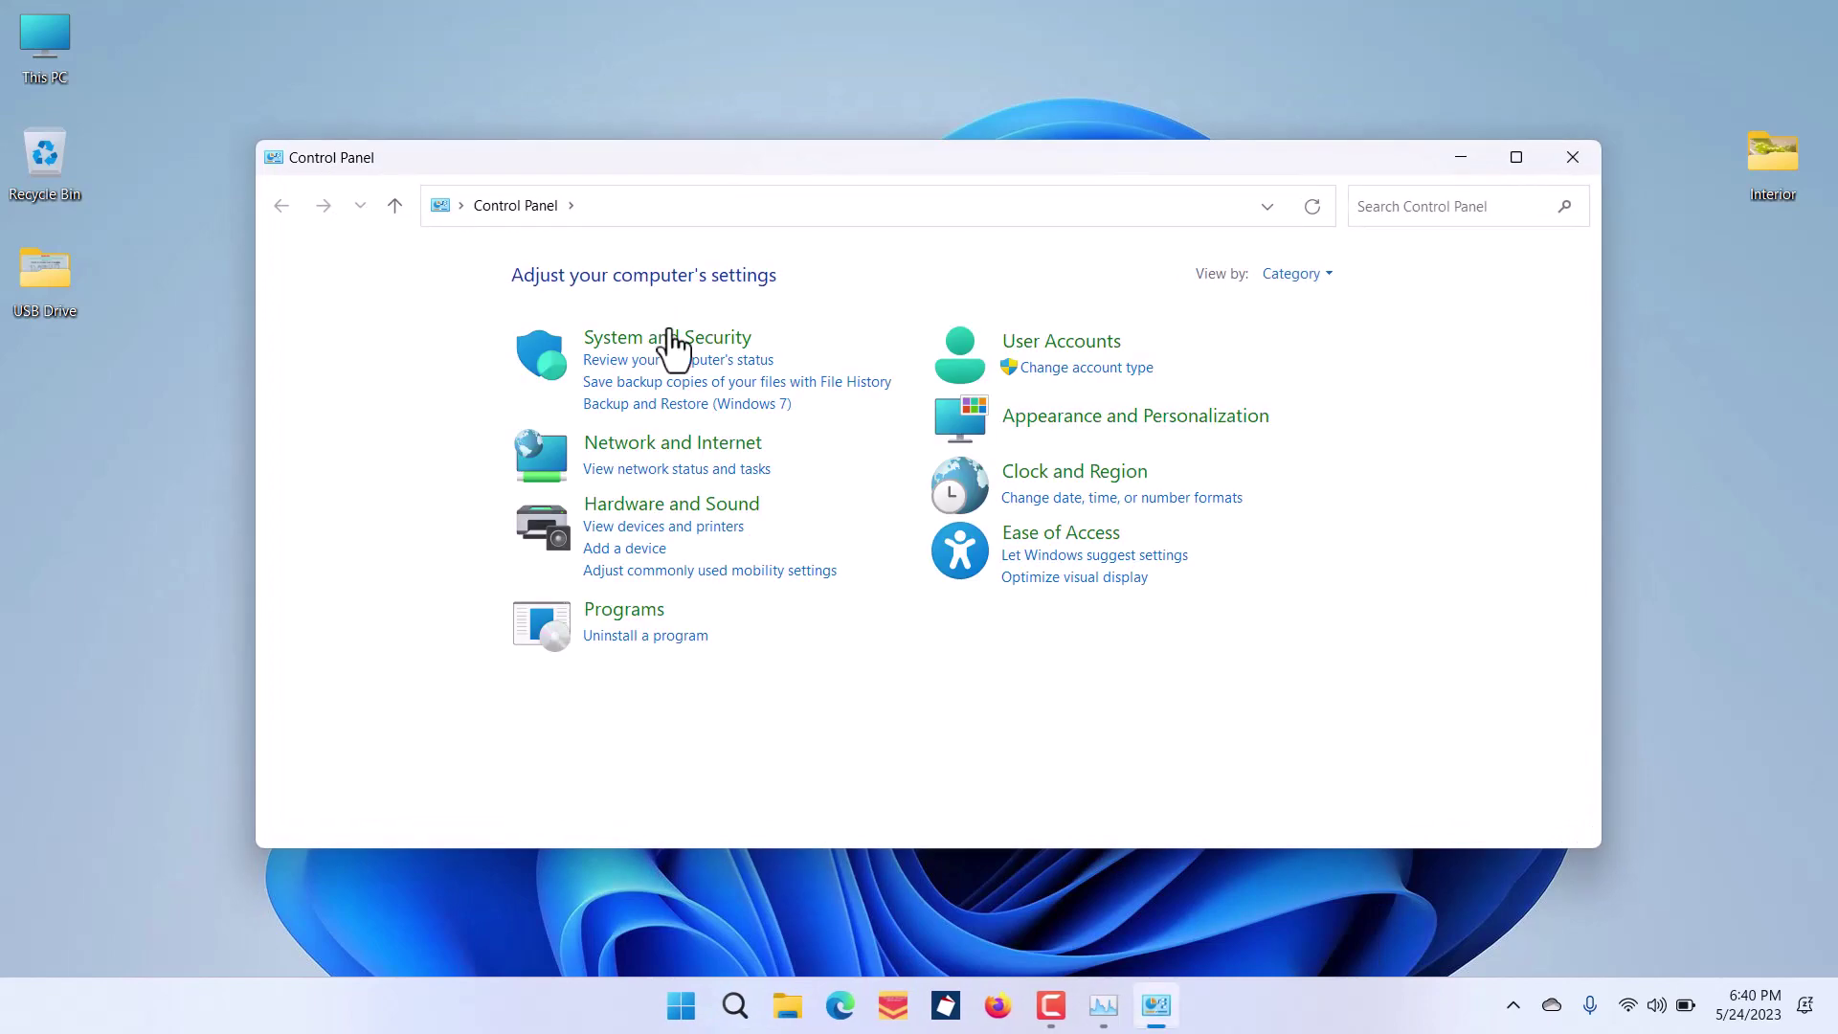
{"action": "left_click", "coordinate": [670, 636]}
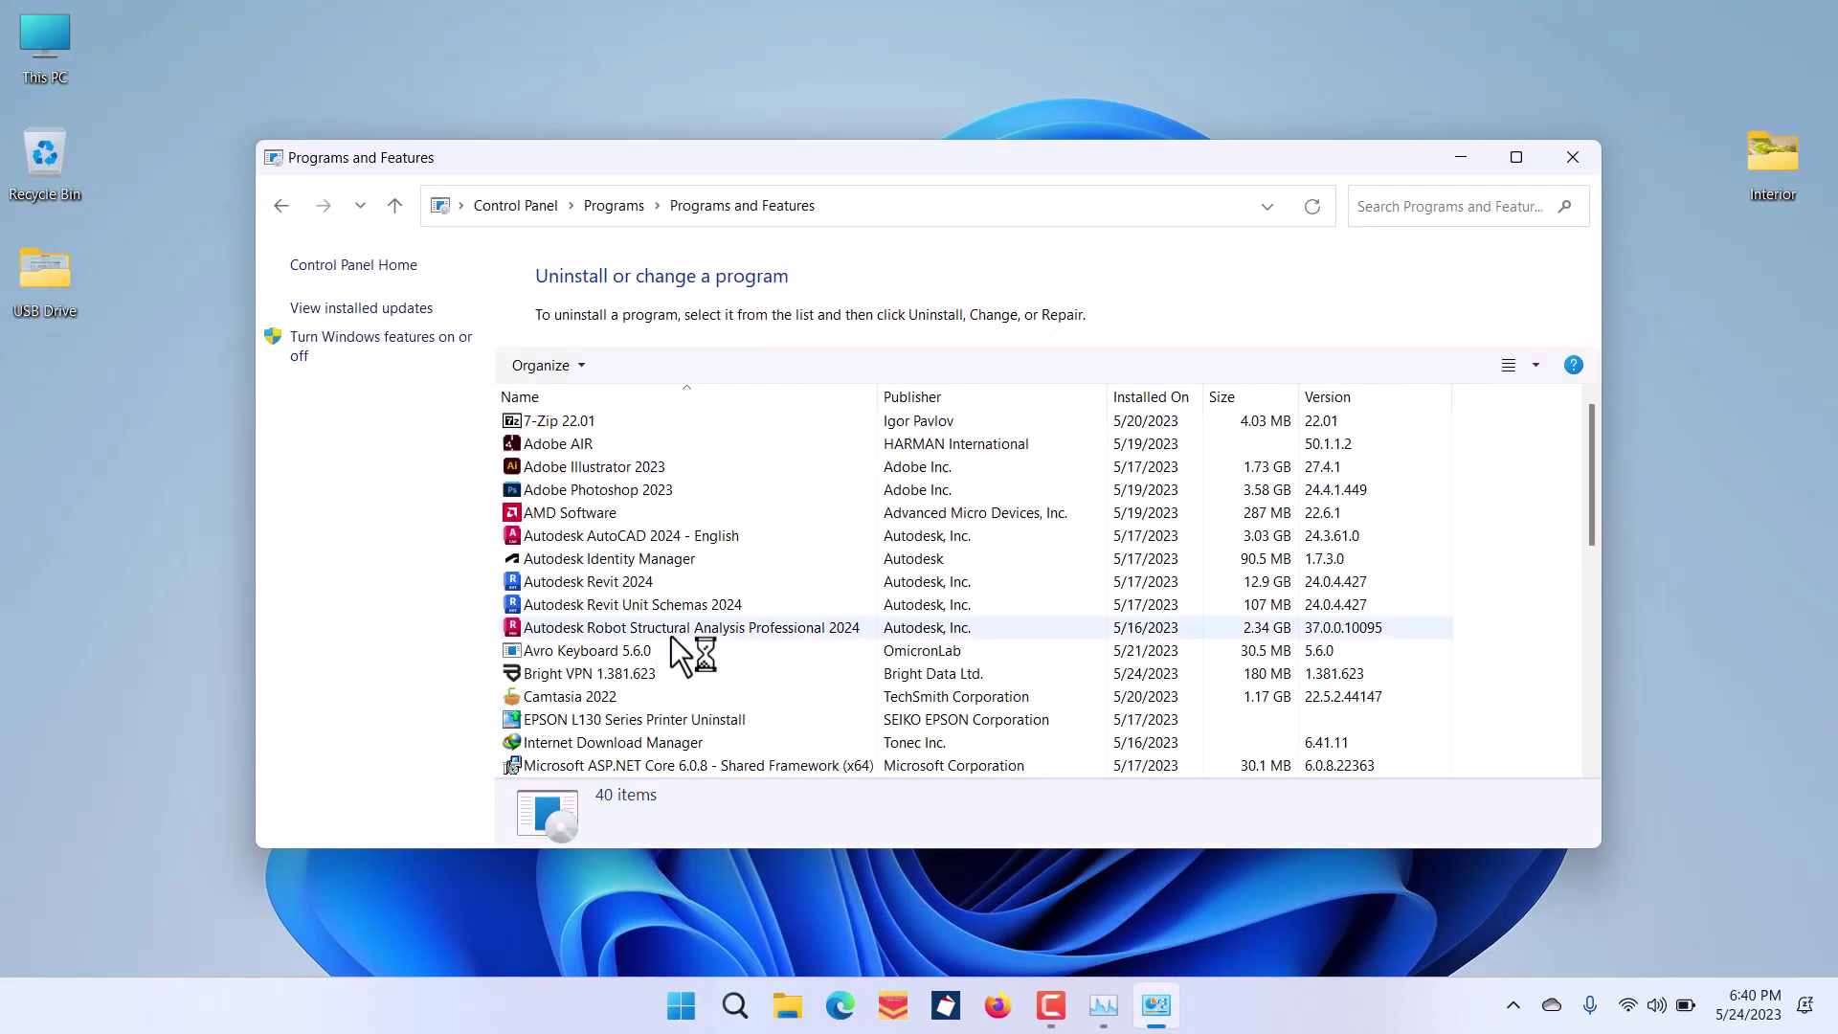
Uninstall Bright VPN 1.381.623 and close the uninstall web page it opens.
{"action": "scroll", "coordinate": [669, 634], "scroll_direction": "down", "scroll_amount": 1}
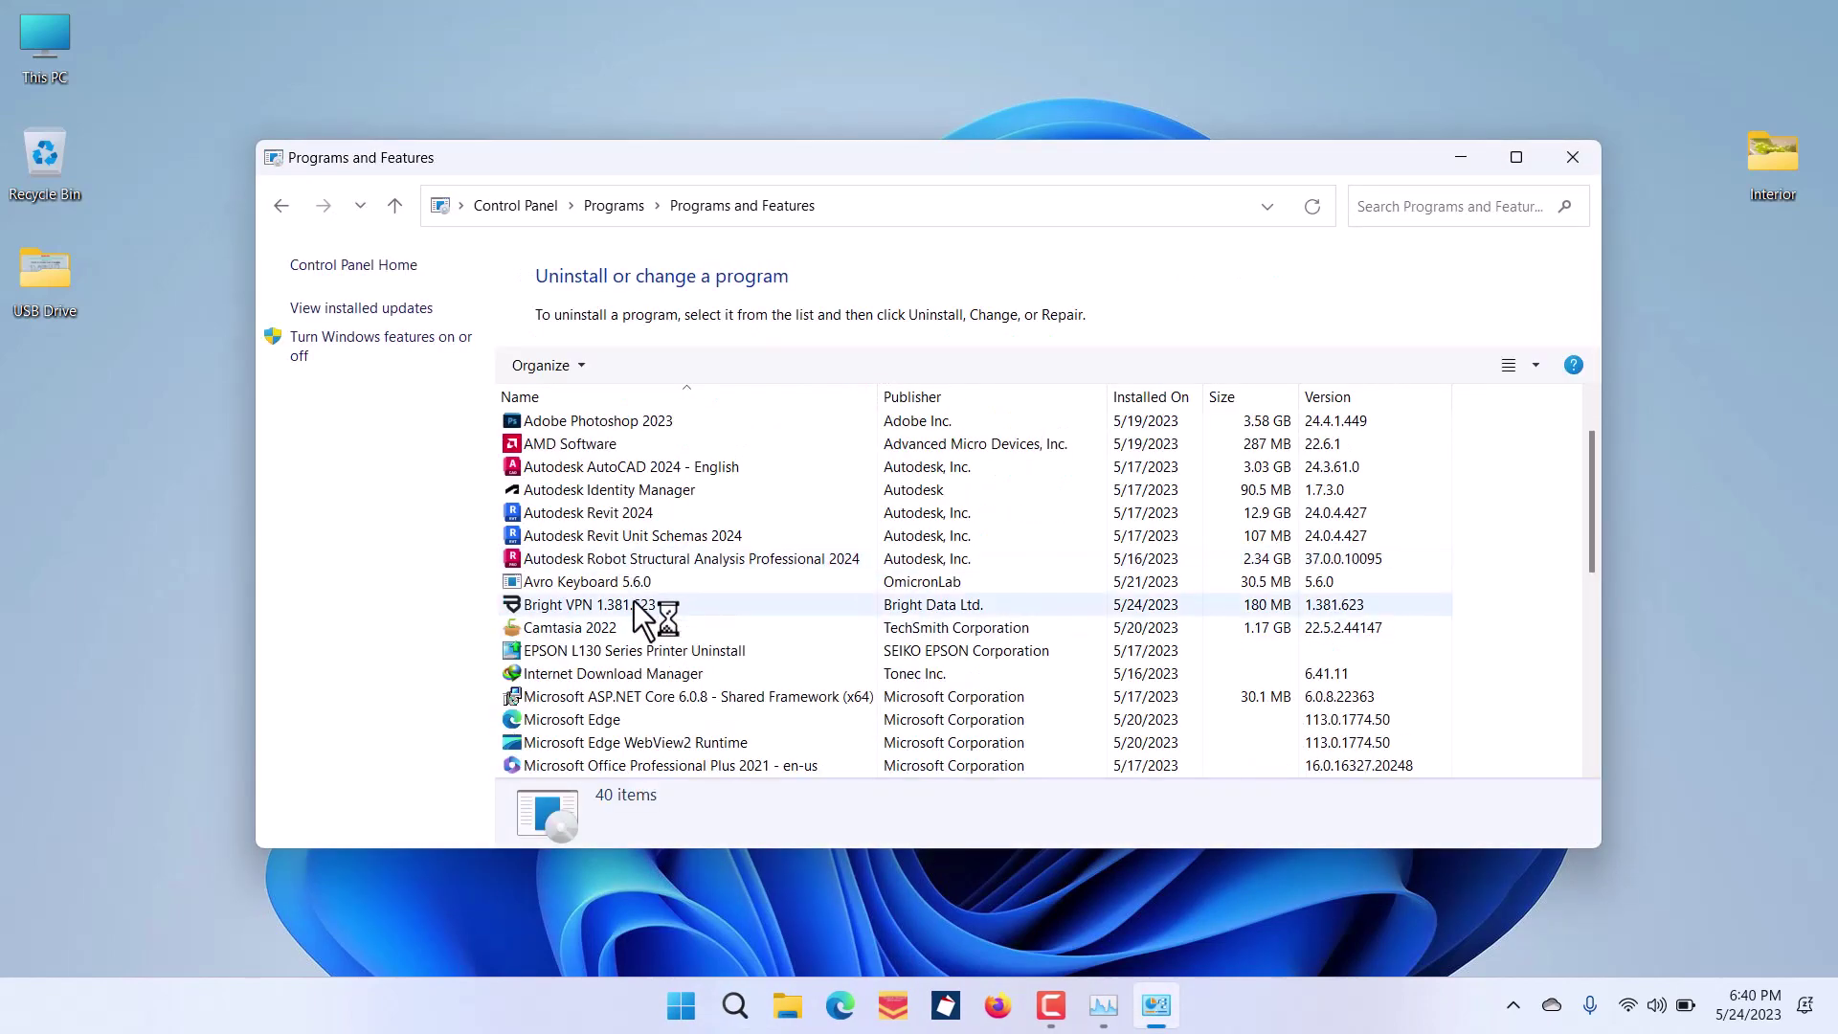
{"action": "left_click", "coordinate": [633, 603]}
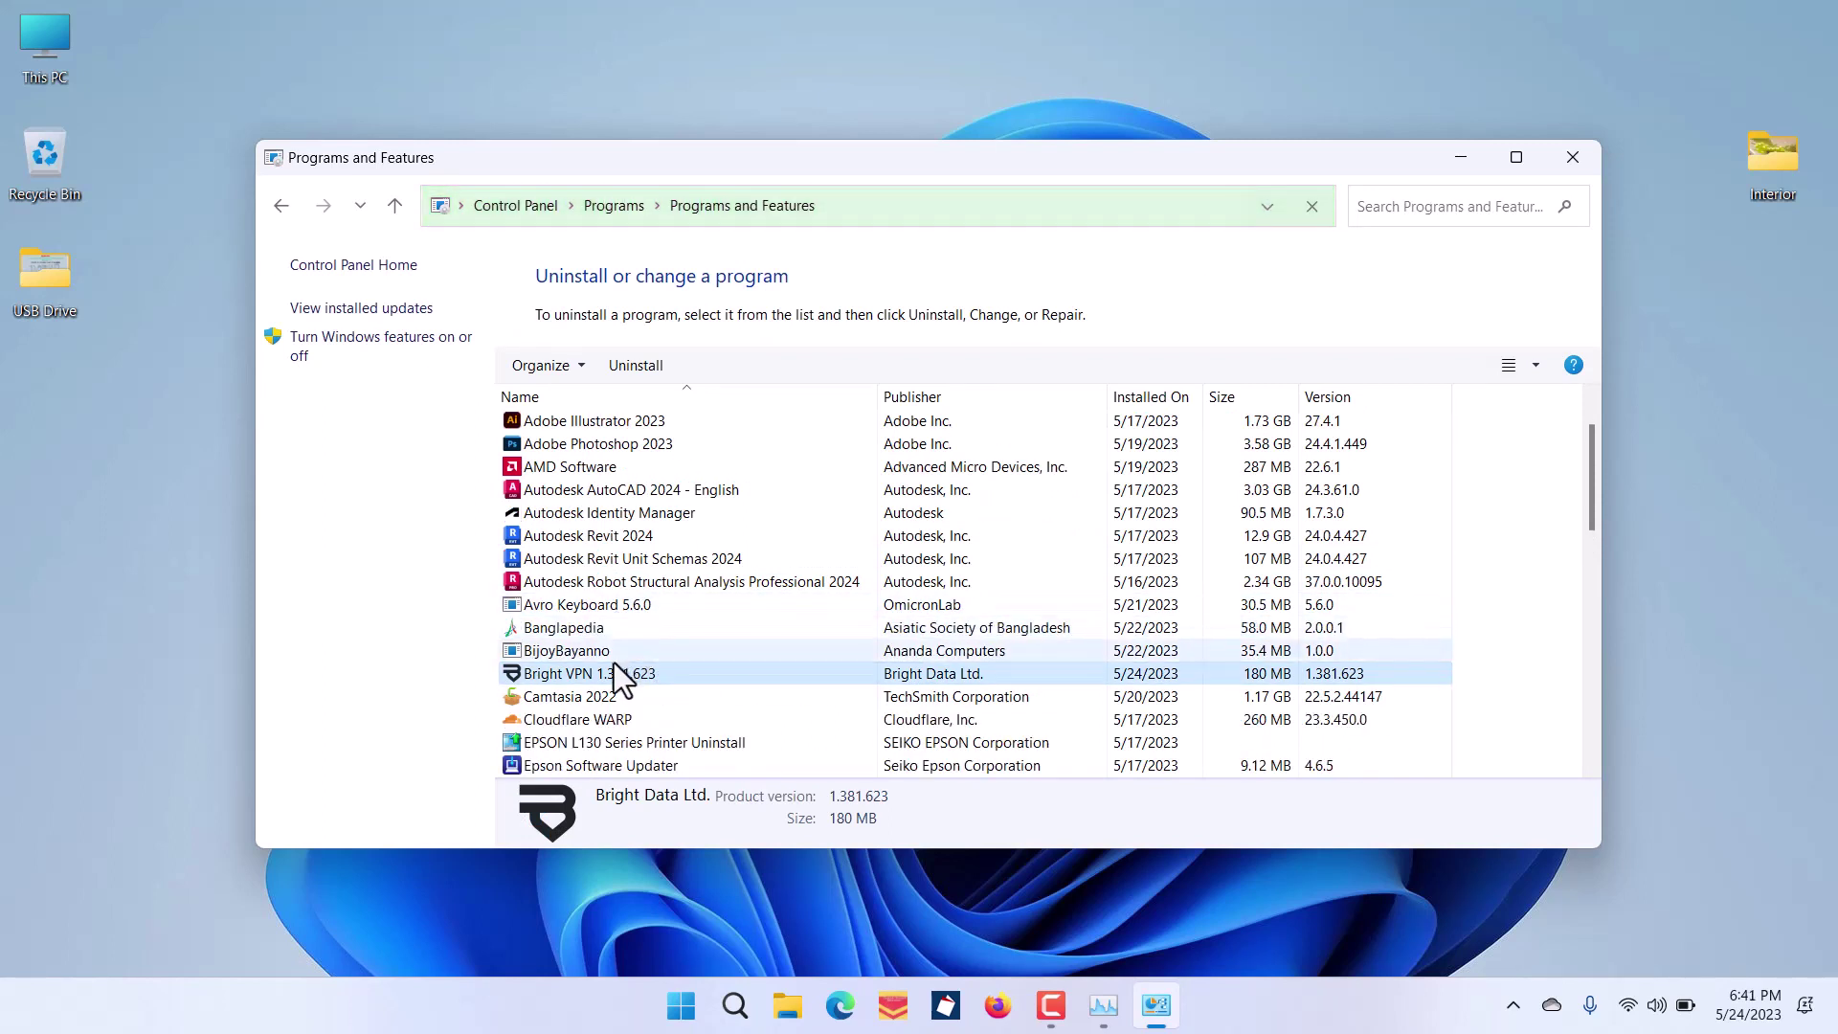
{"action": "left_click", "coordinate": [624, 369]}
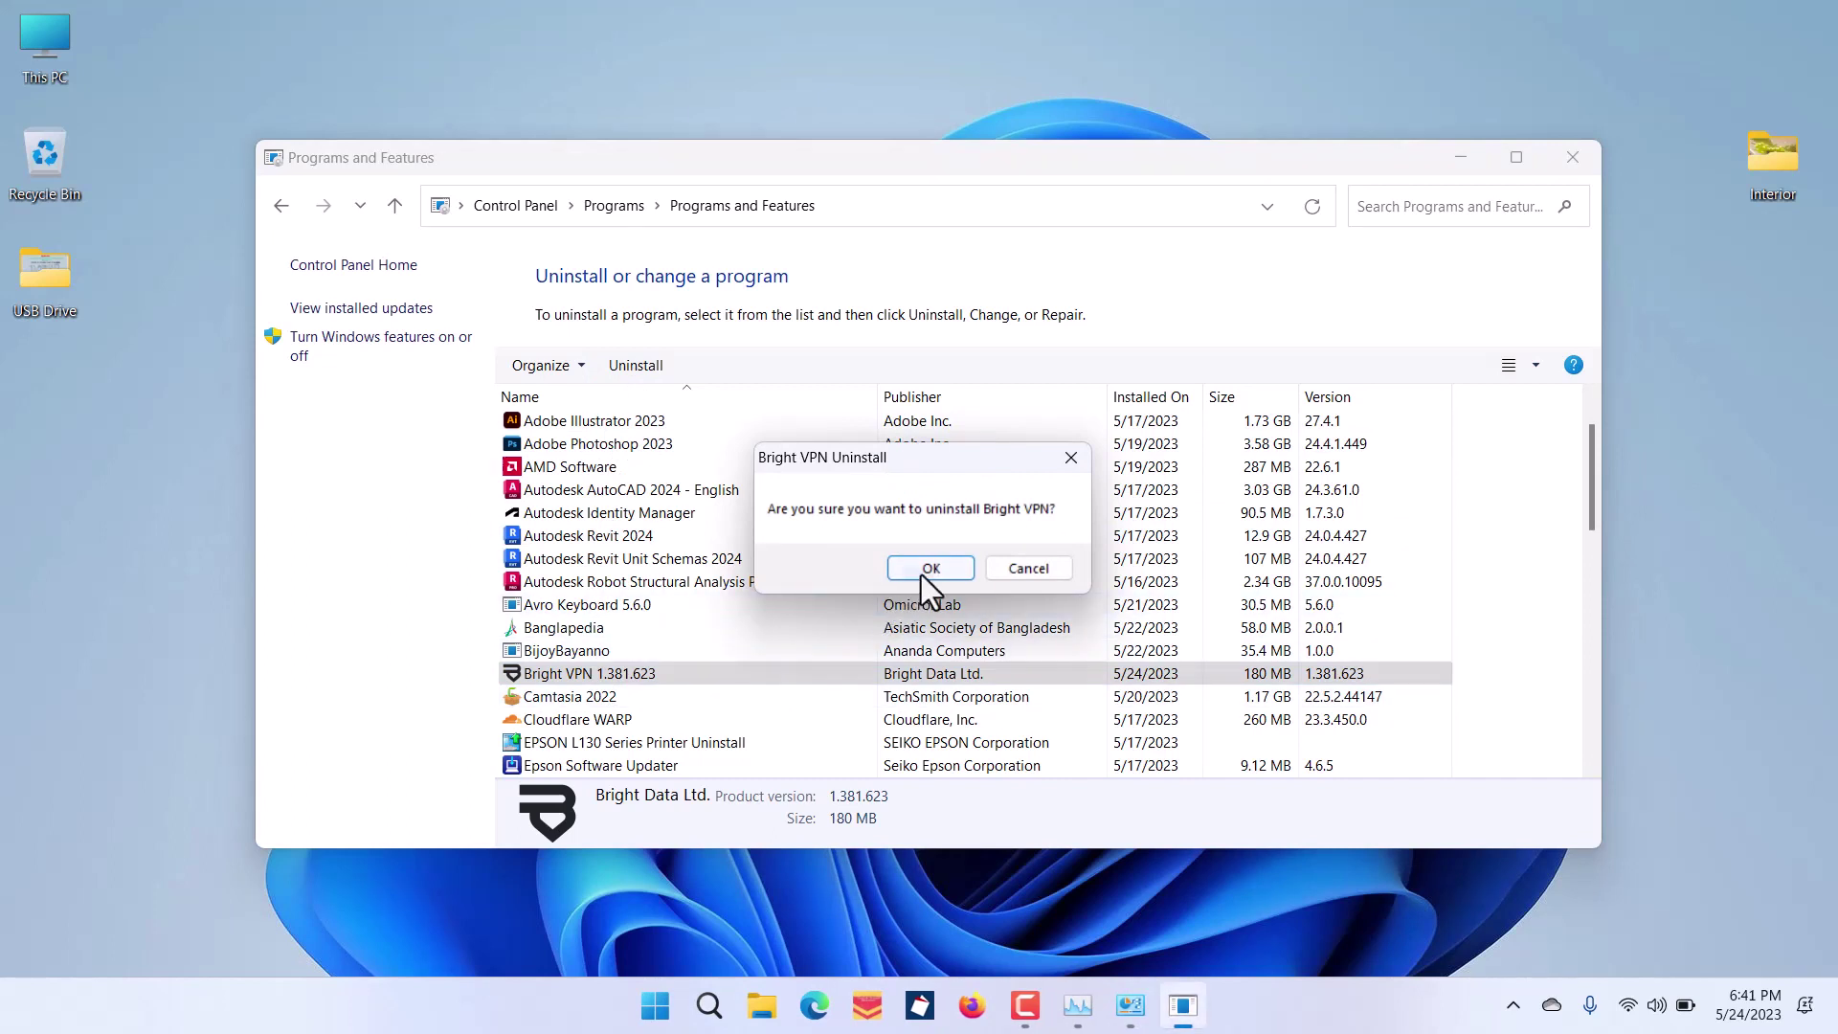
{"action": "left_click", "coordinate": [924, 573]}
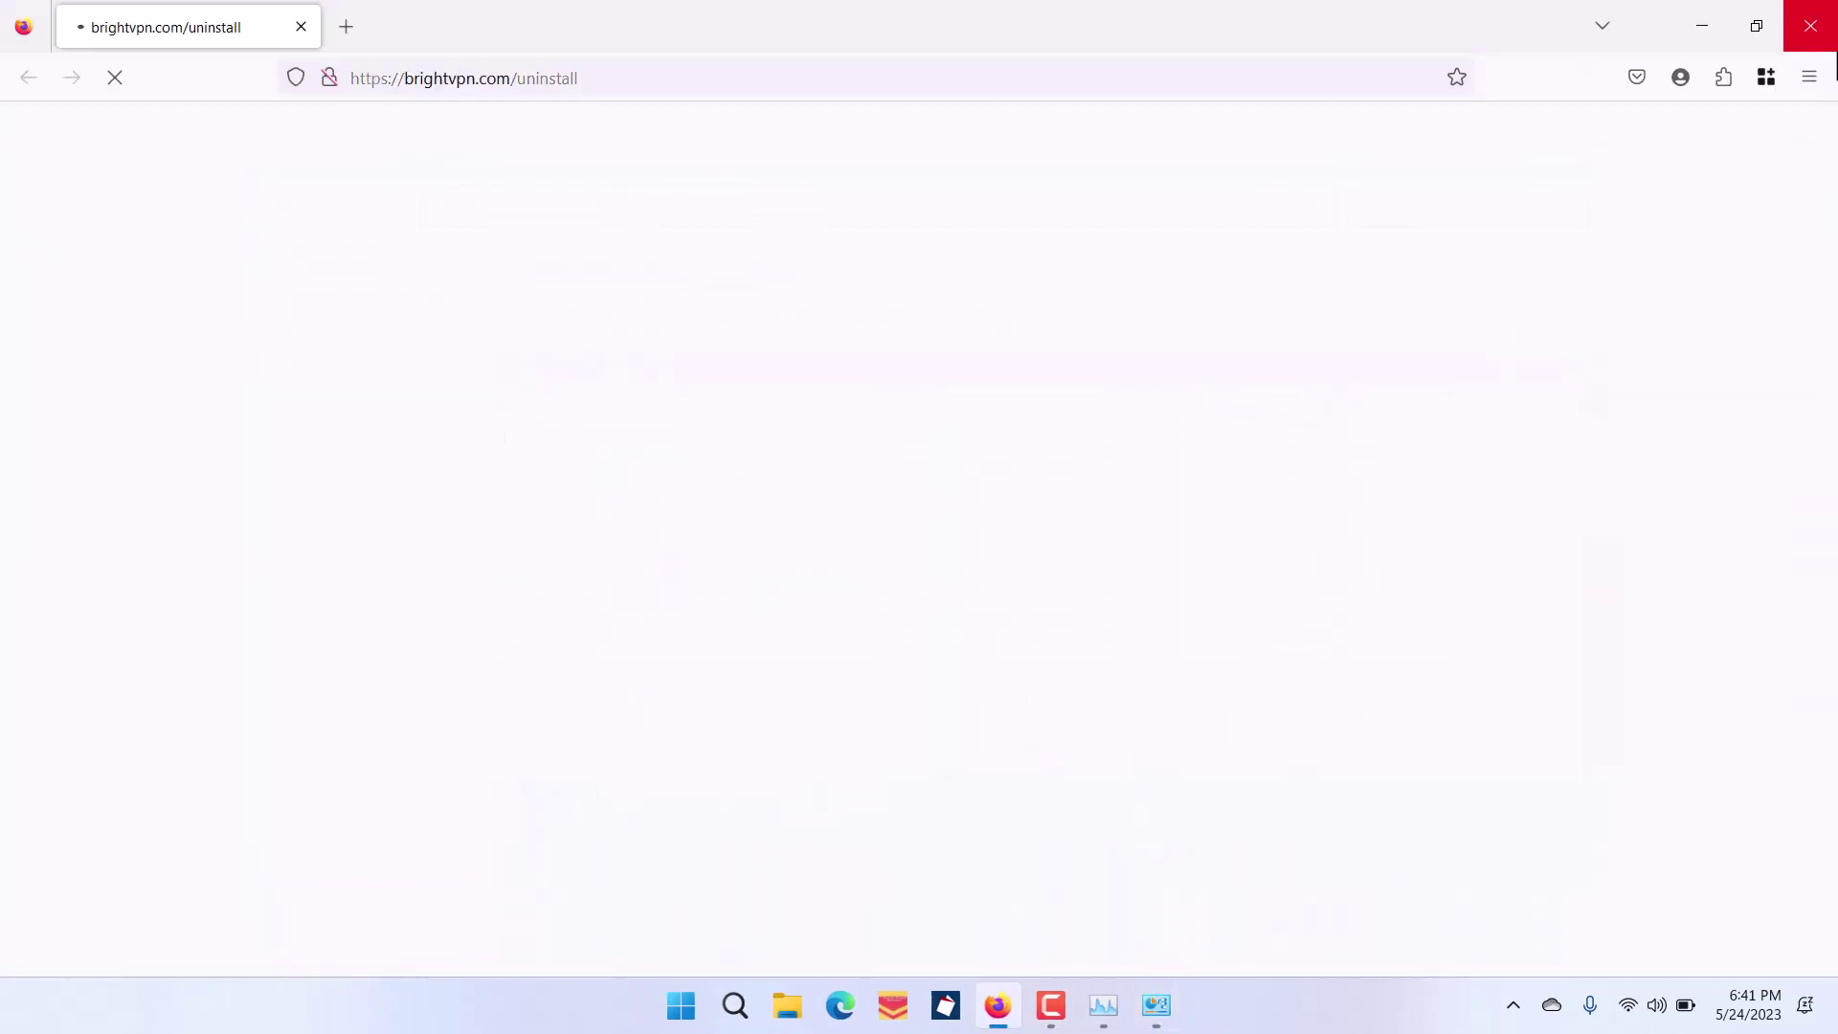
{"action": "left_click", "coordinate": [1835, 49]}
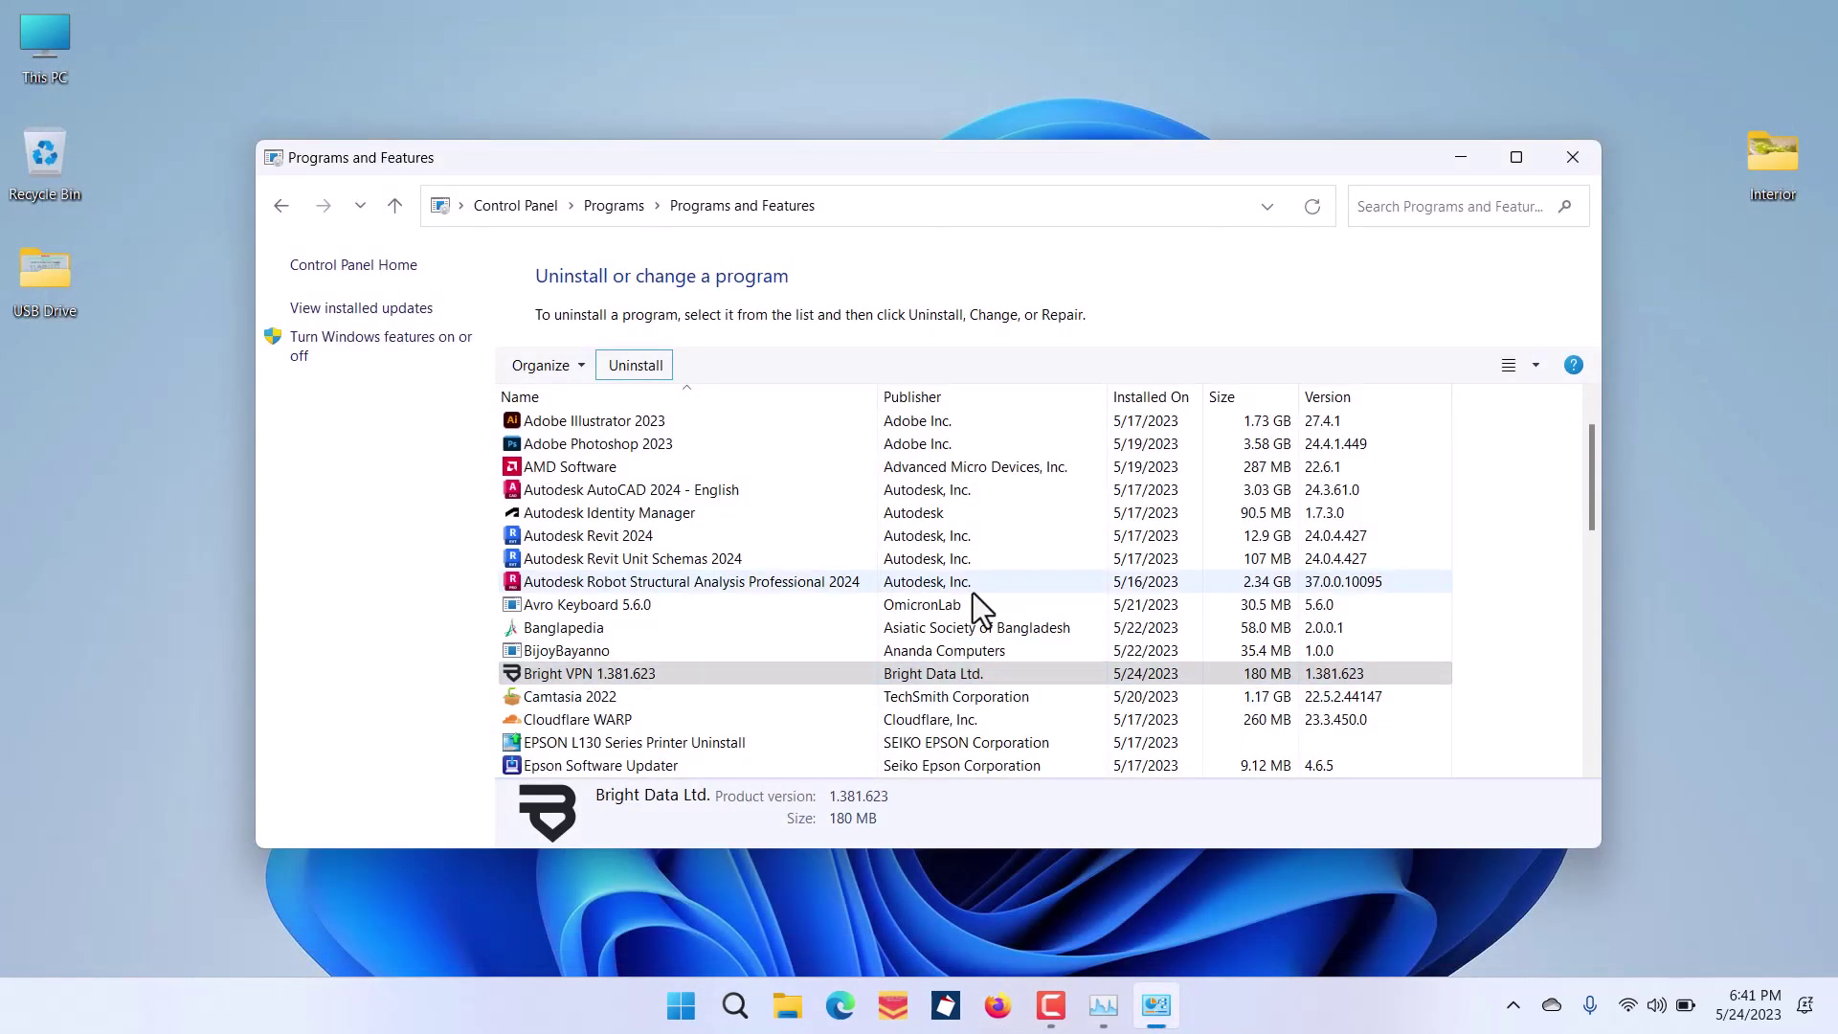
Try to uninstall Bright VPN again from the installed programs list.
{"action": "left_click", "coordinate": [633, 368]}
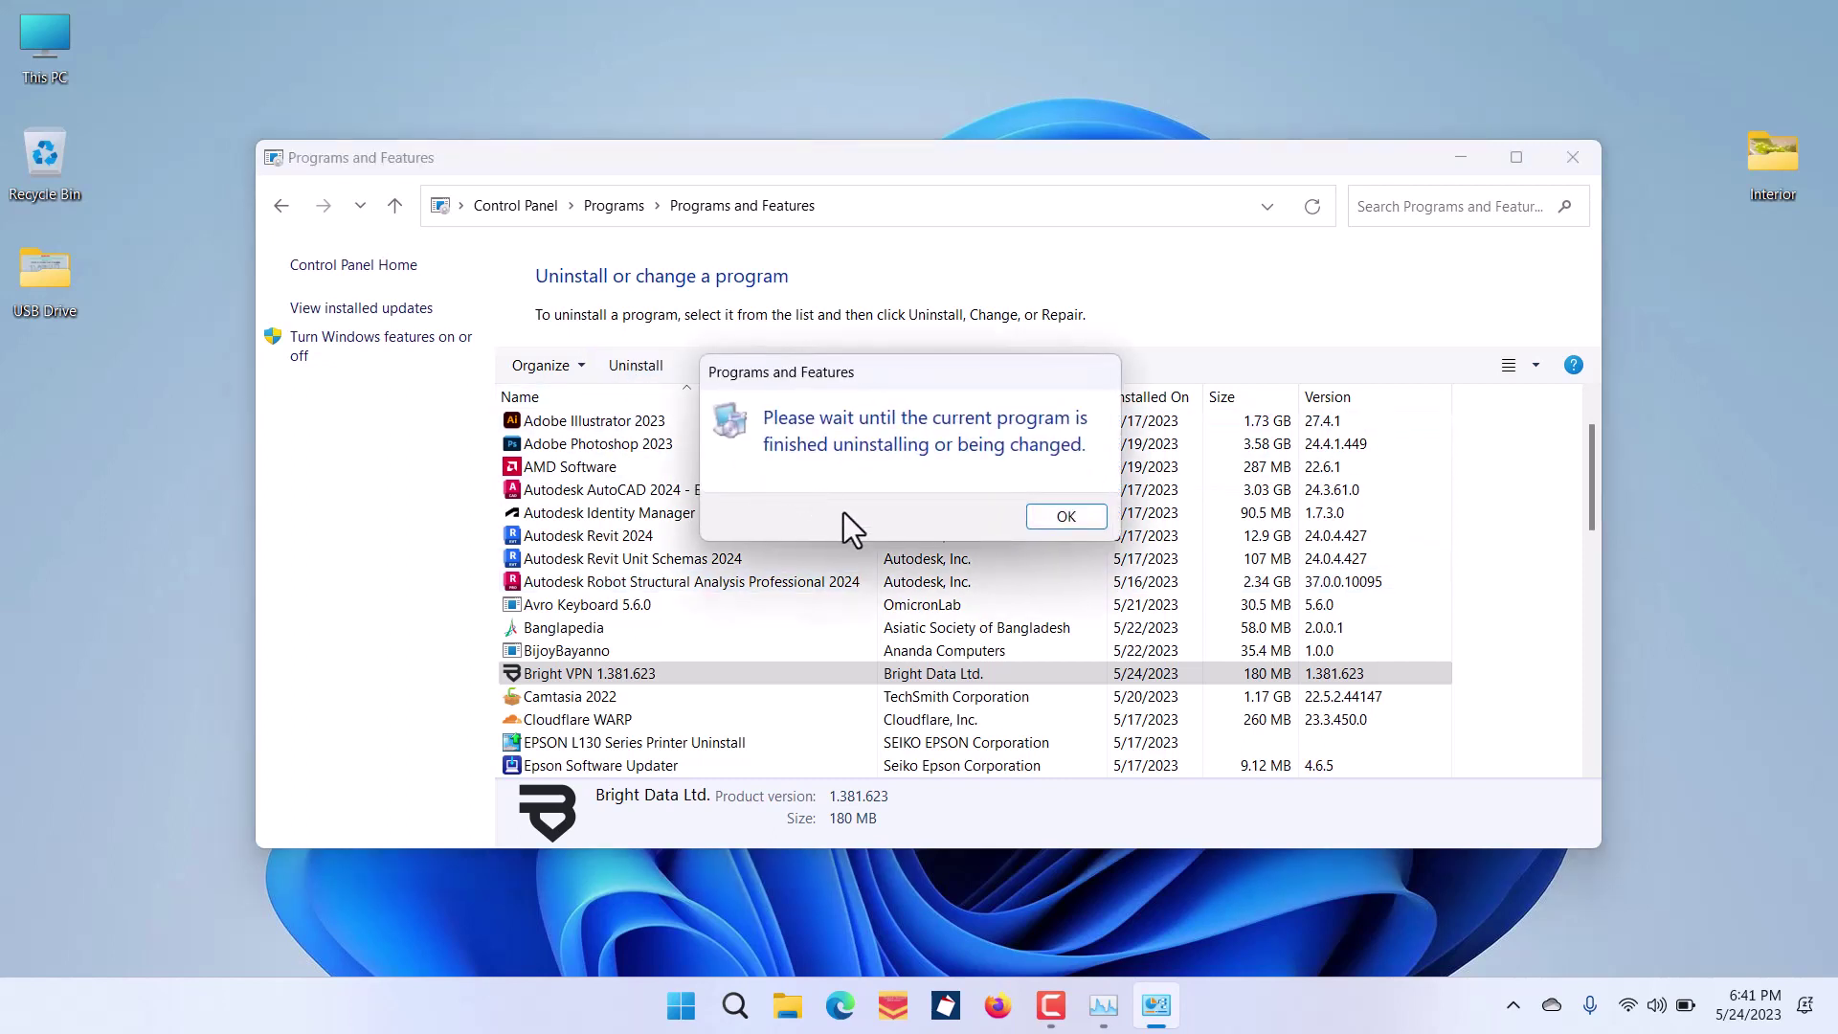
{"action": "left_click", "coordinate": [1064, 516]}
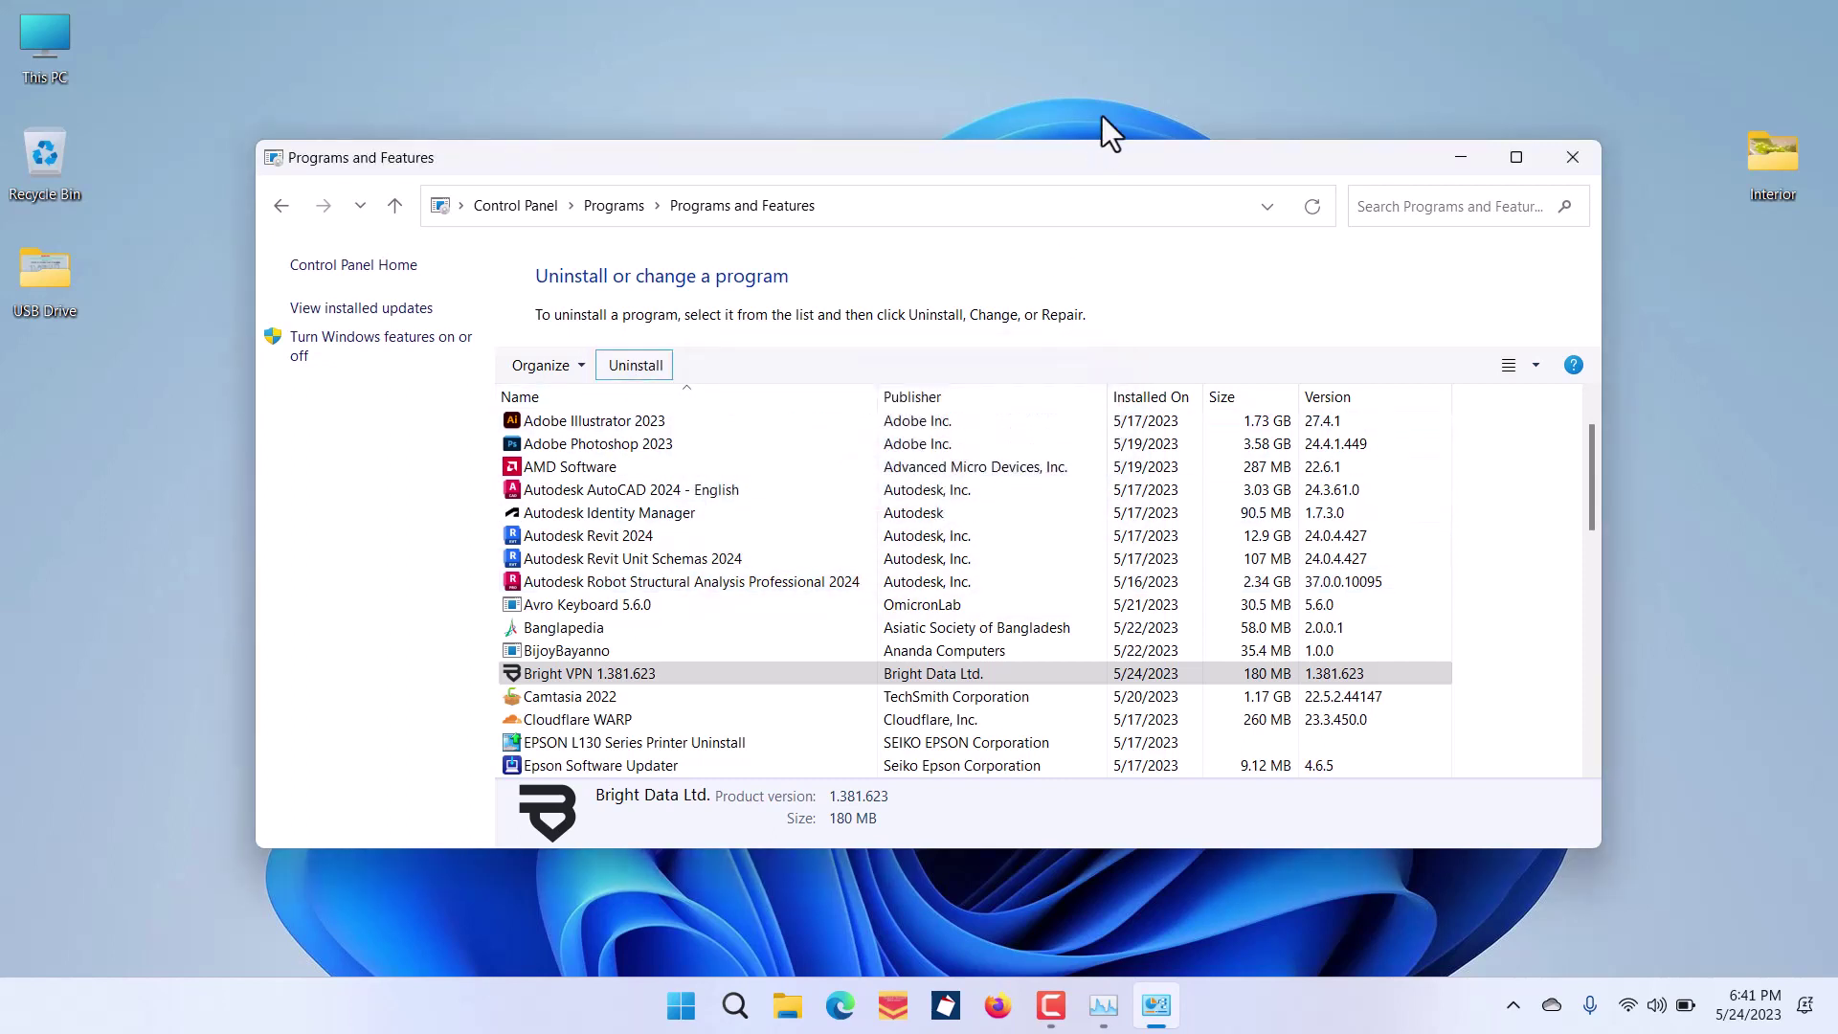
{"action": "right_click", "coordinate": [1111, 23]}
{"action": "left_click", "coordinate": [1168, 119]}
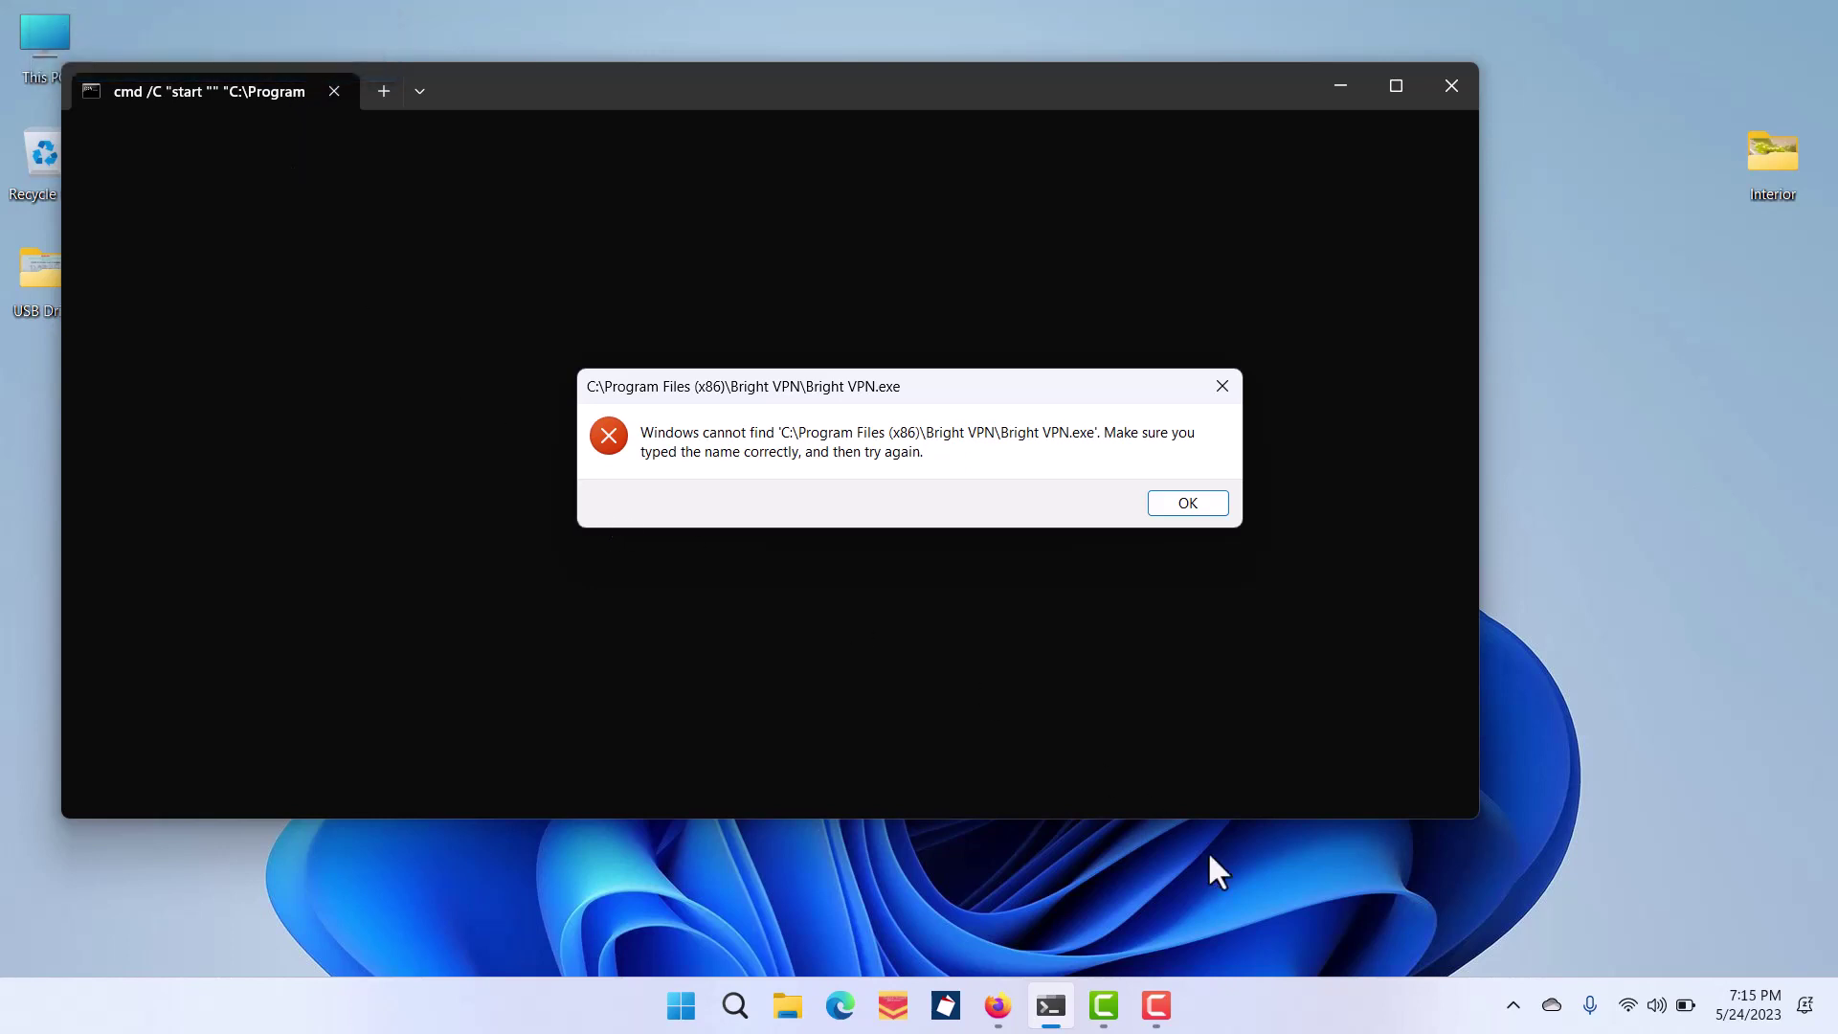
Switch to Firefox, search Google for "sysinternals" and open the Sysinternals page on Microsoft Learn.
{"action": "left_click", "coordinate": [997, 1005]}
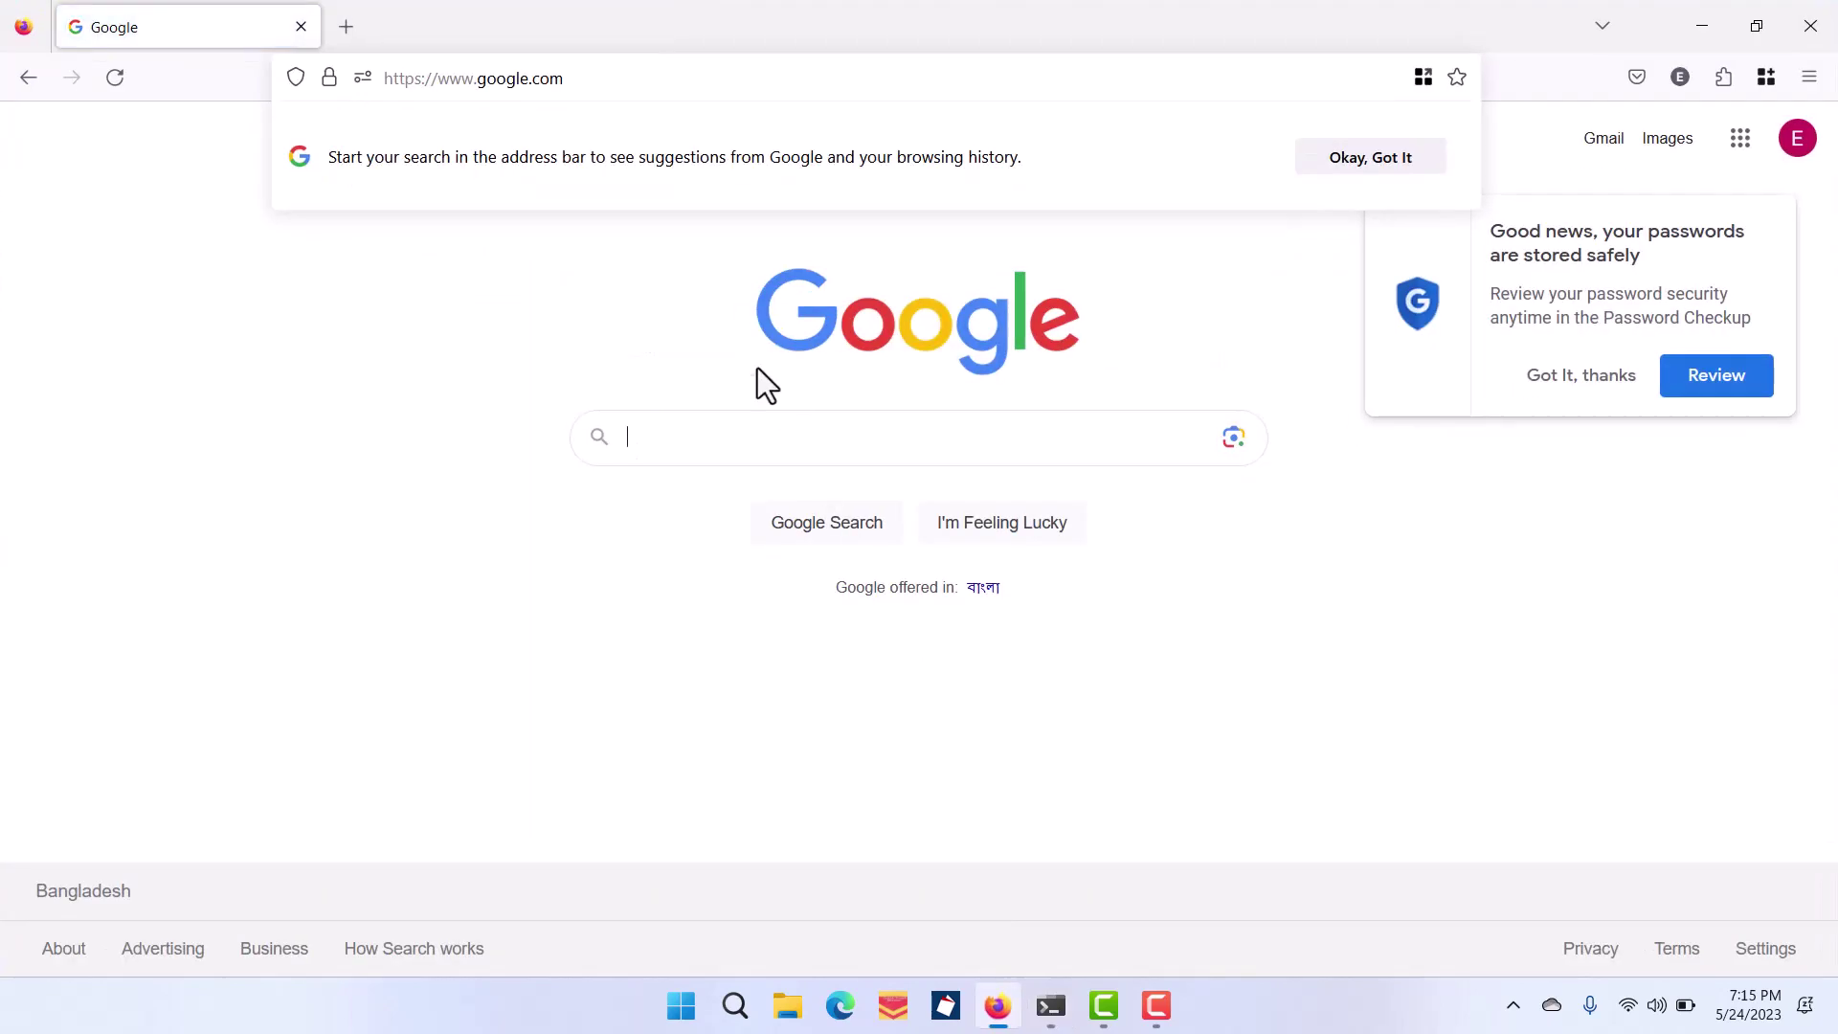
{"action": "left_click", "coordinate": [717, 433]}
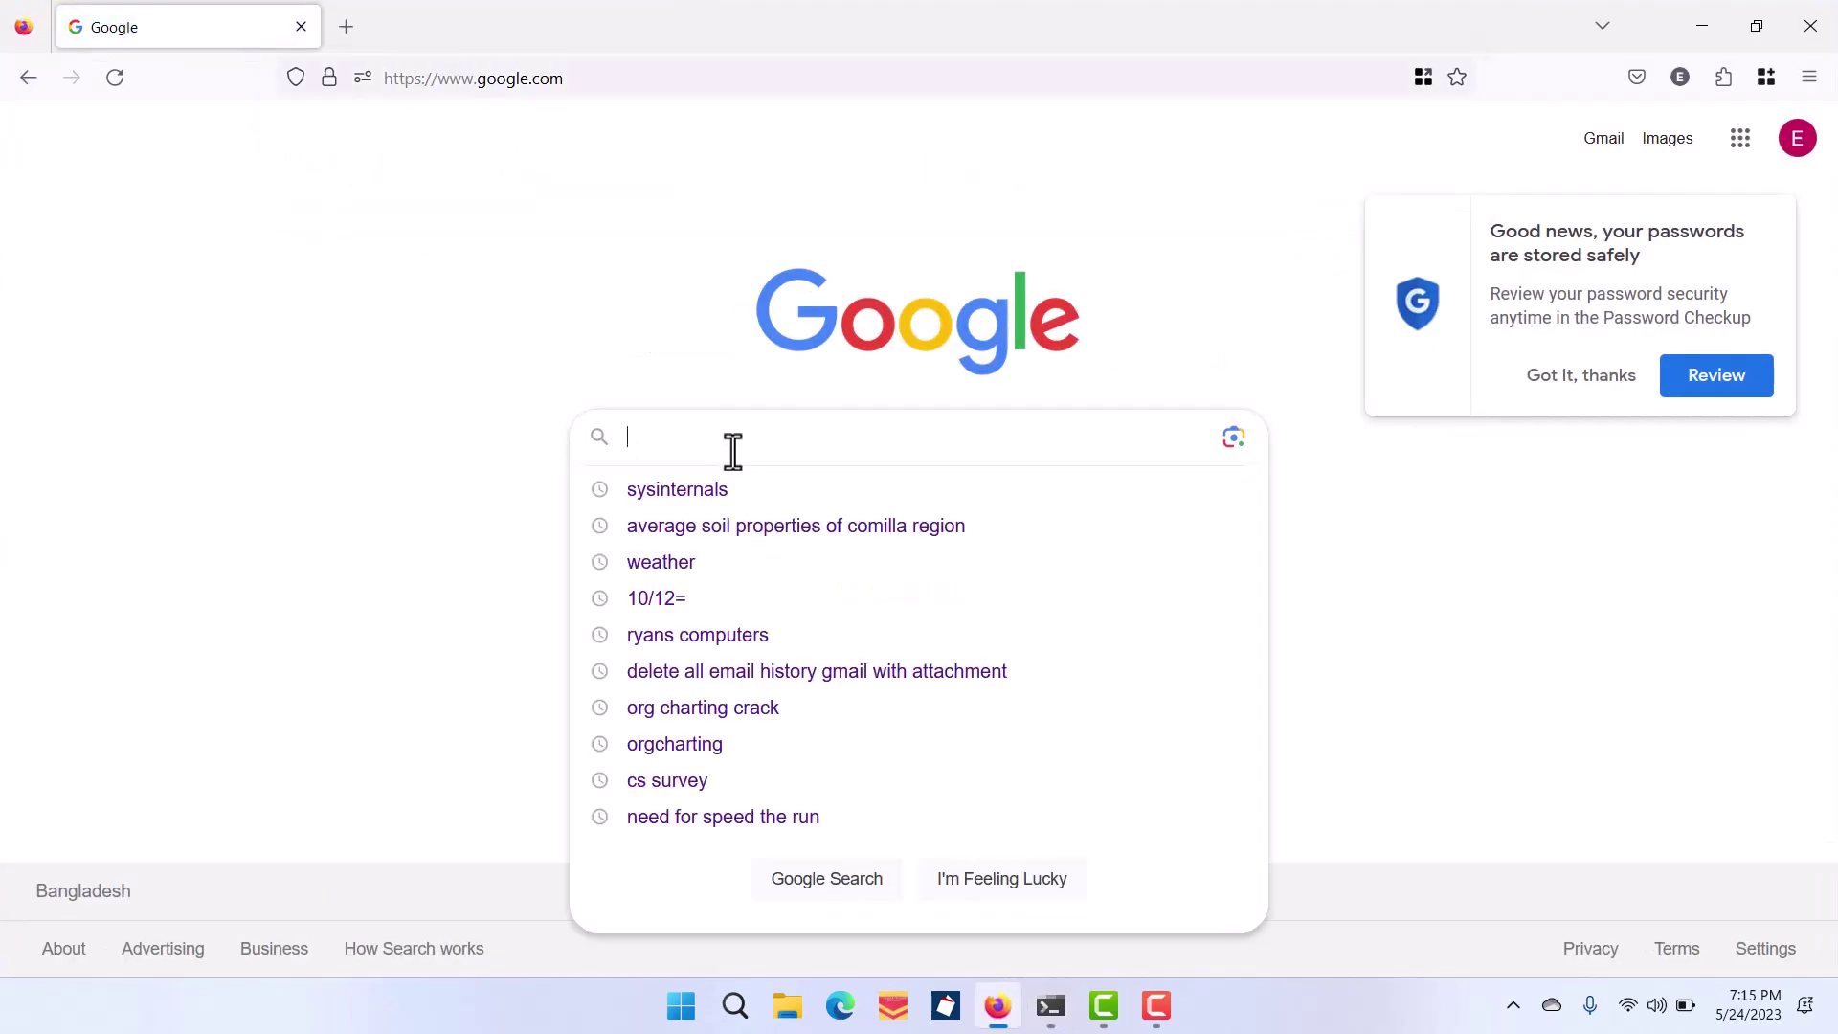
{"action": "left_click", "coordinate": [728, 489]}
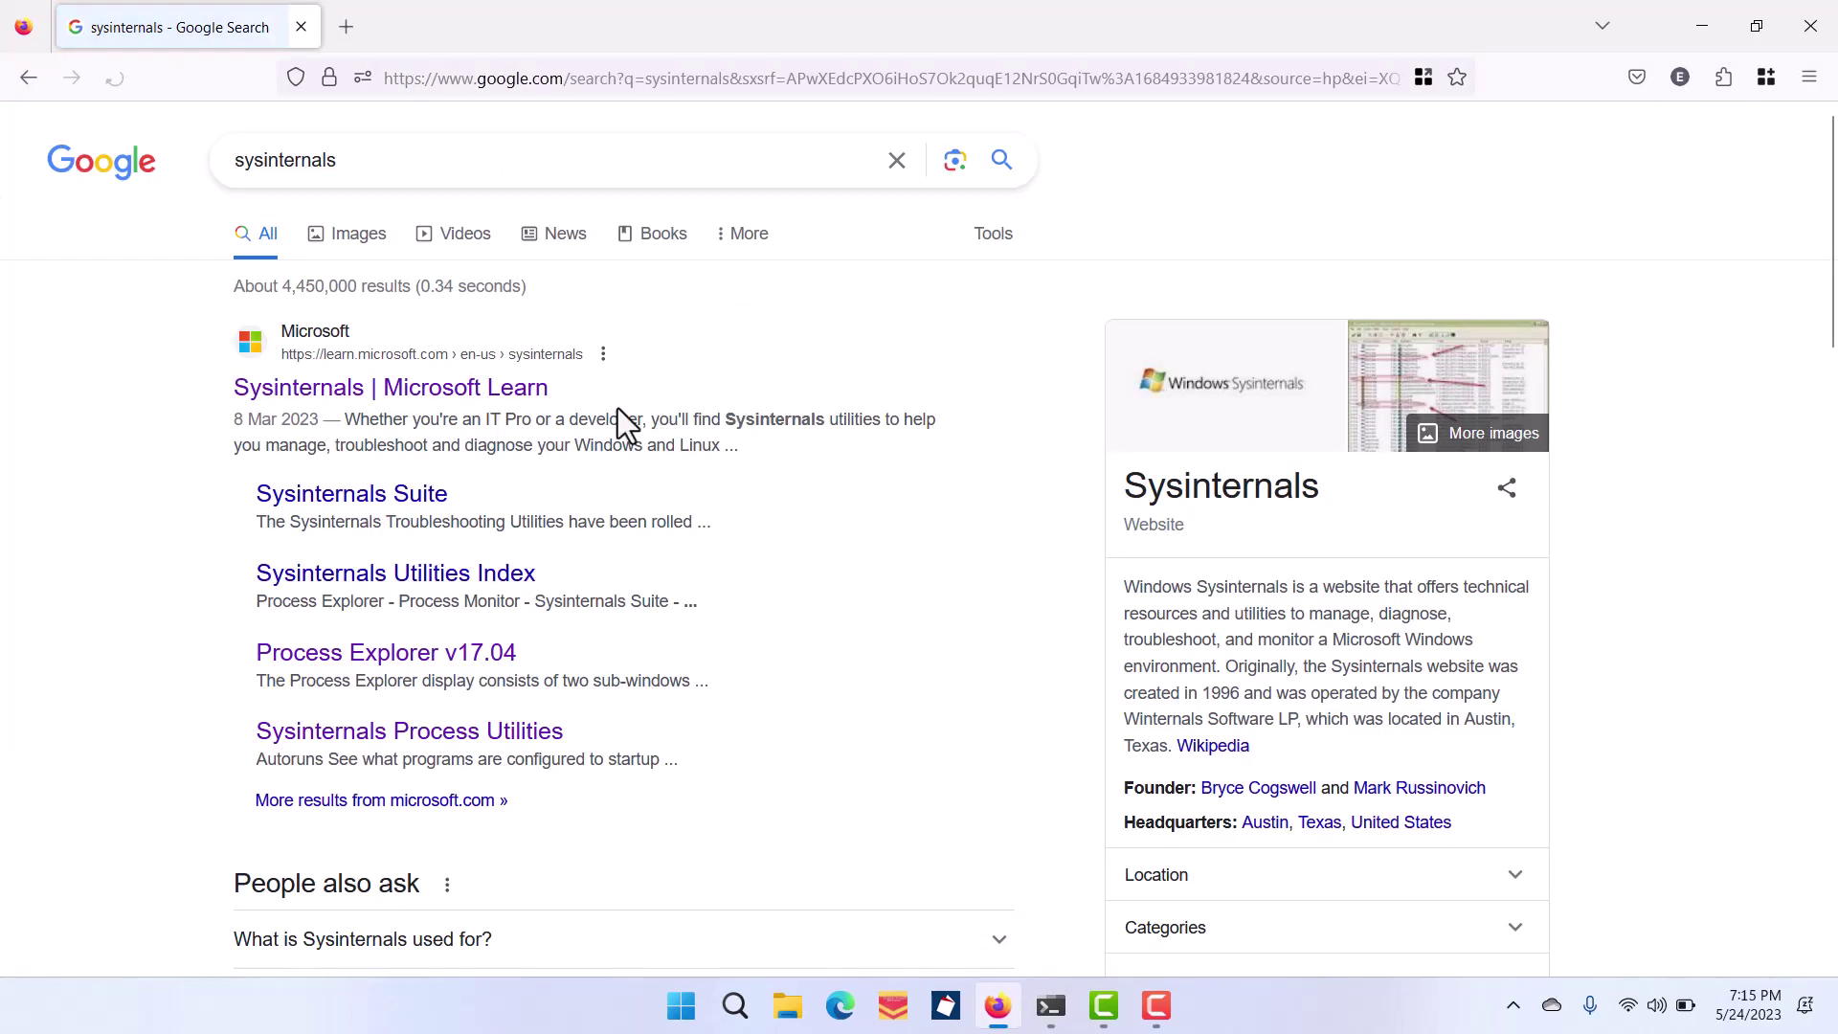
{"action": "left_click", "coordinate": [421, 394]}
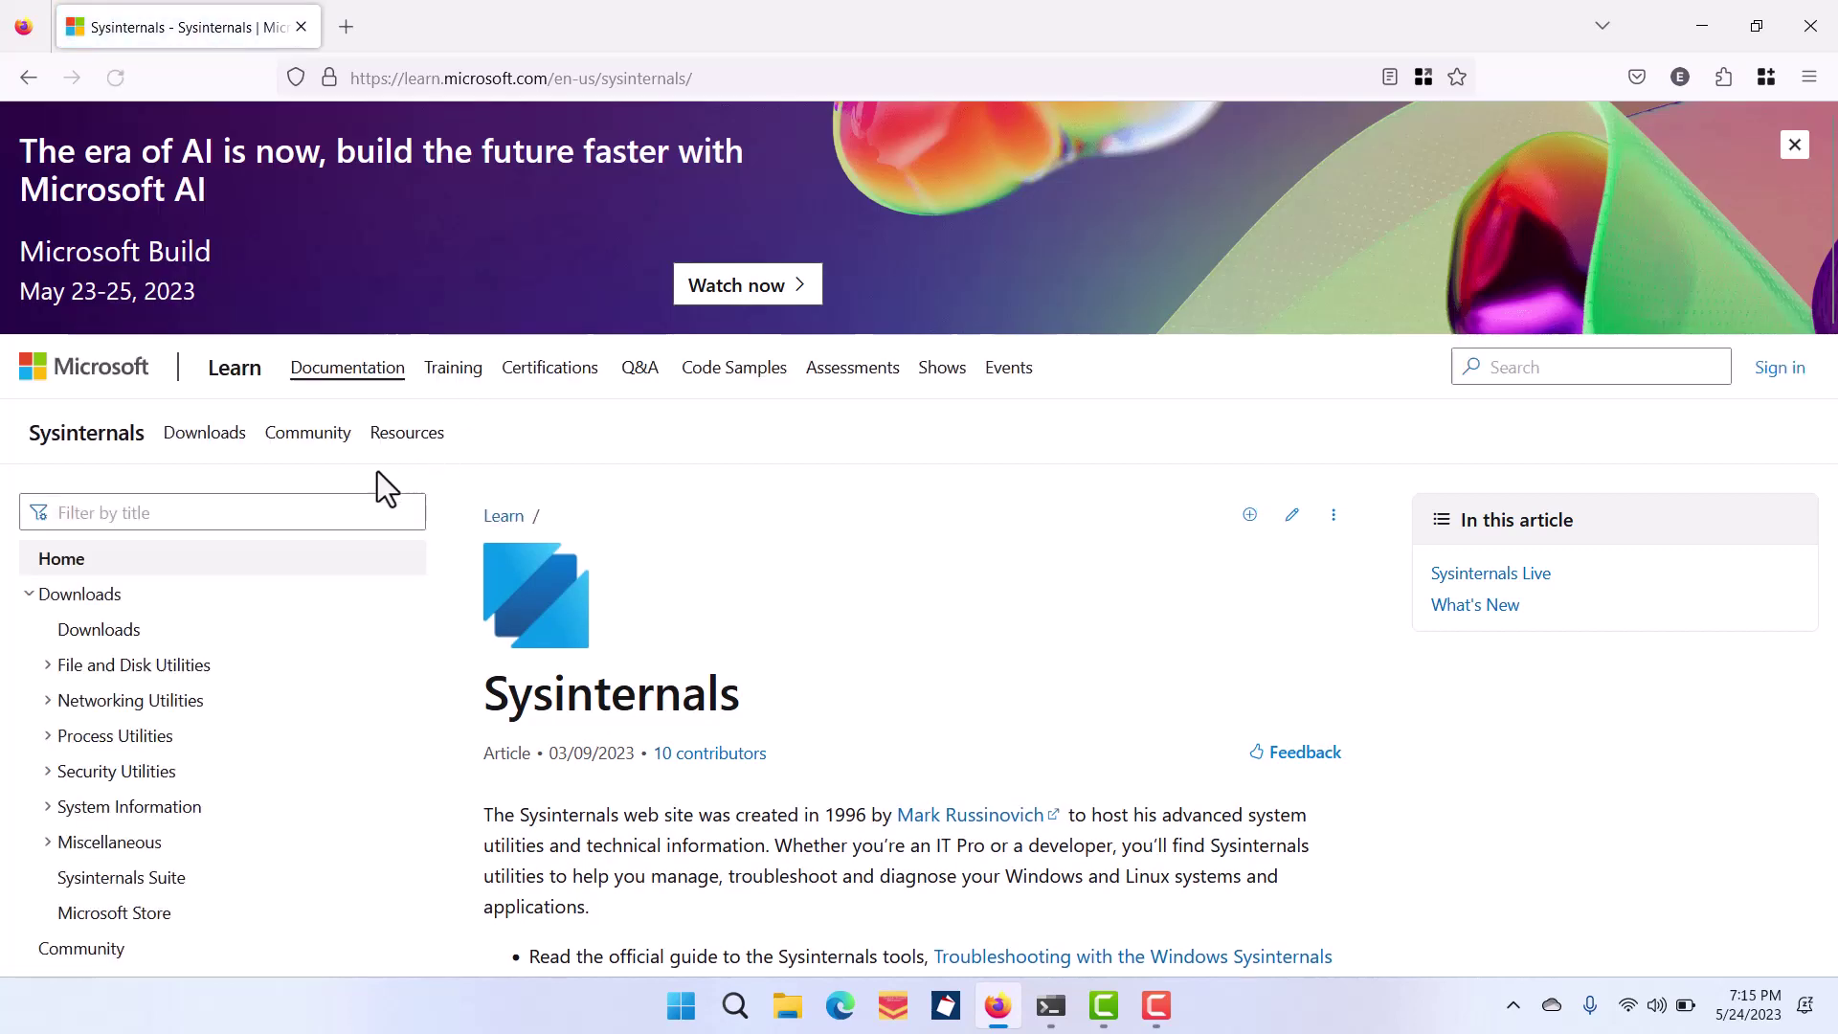
Open the AutoRuns page from the Process Utilities section of the Sysinternals downloads.
{"action": "scroll", "coordinate": [281, 473], "scroll_direction": "down", "scroll_amount": 1}
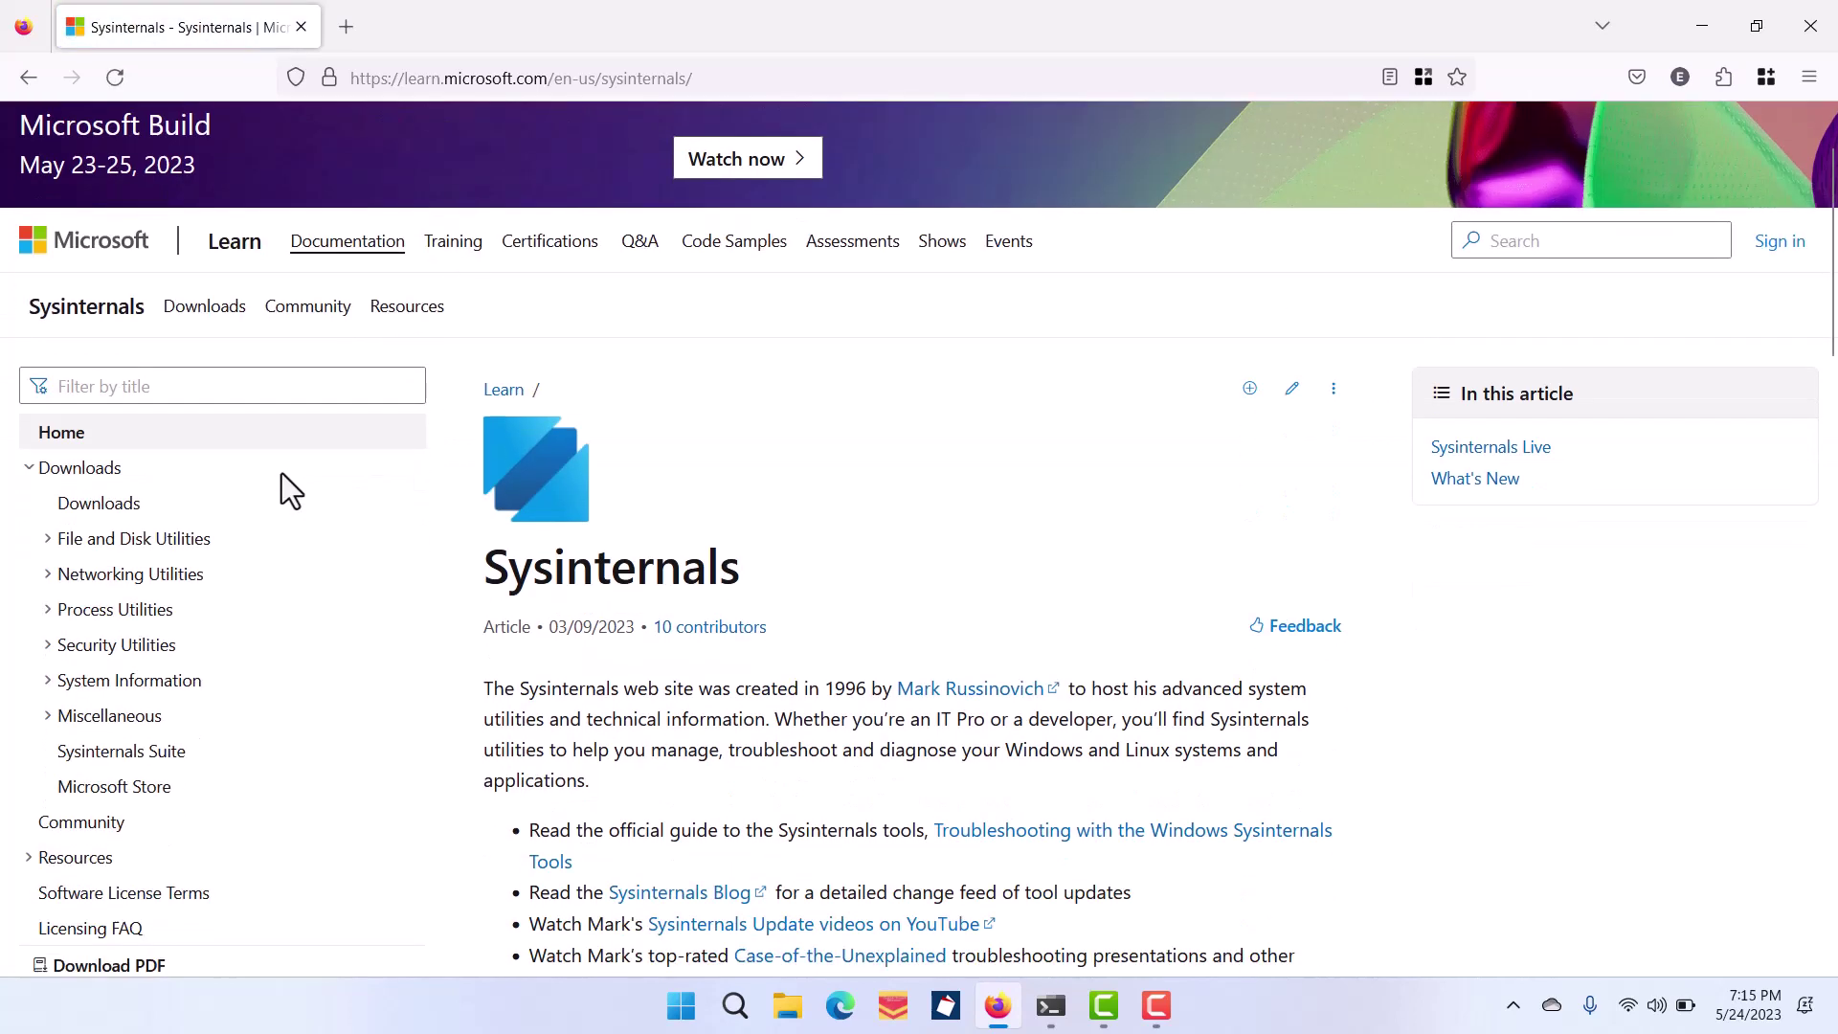
{"action": "left_click", "coordinate": [144, 612]}
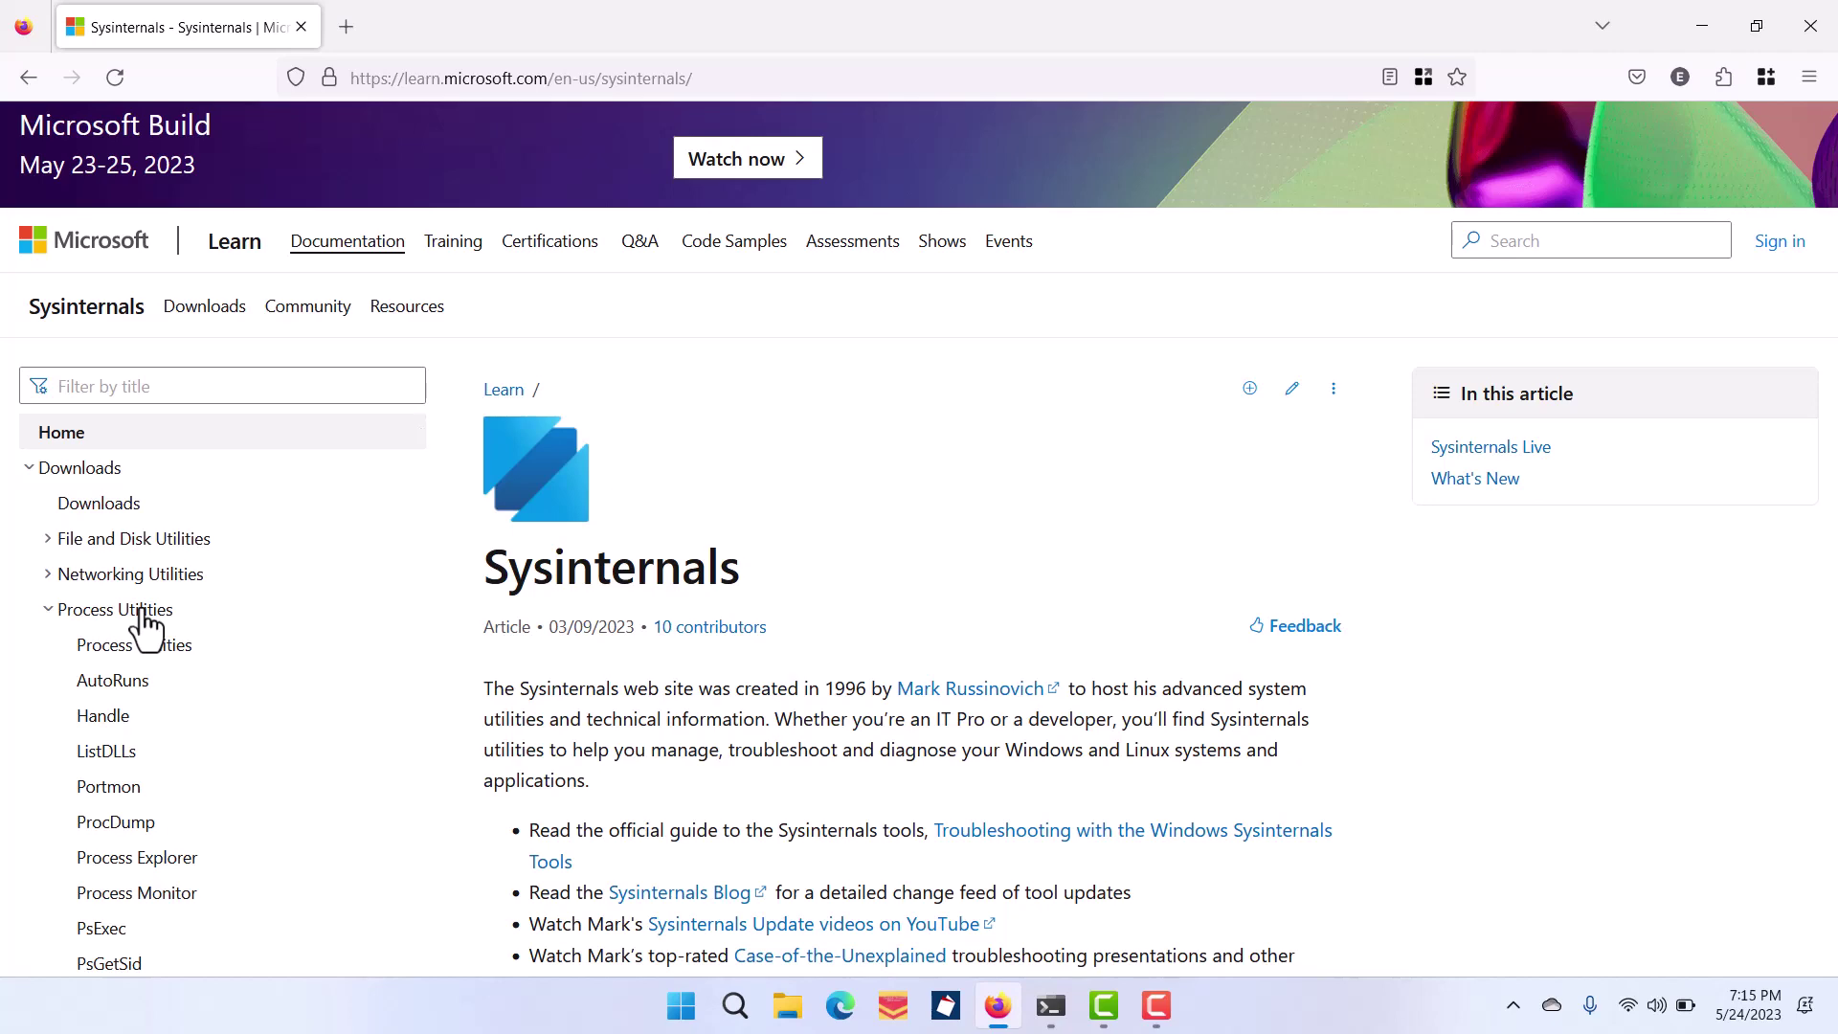
{"action": "left_click", "coordinate": [112, 681]}
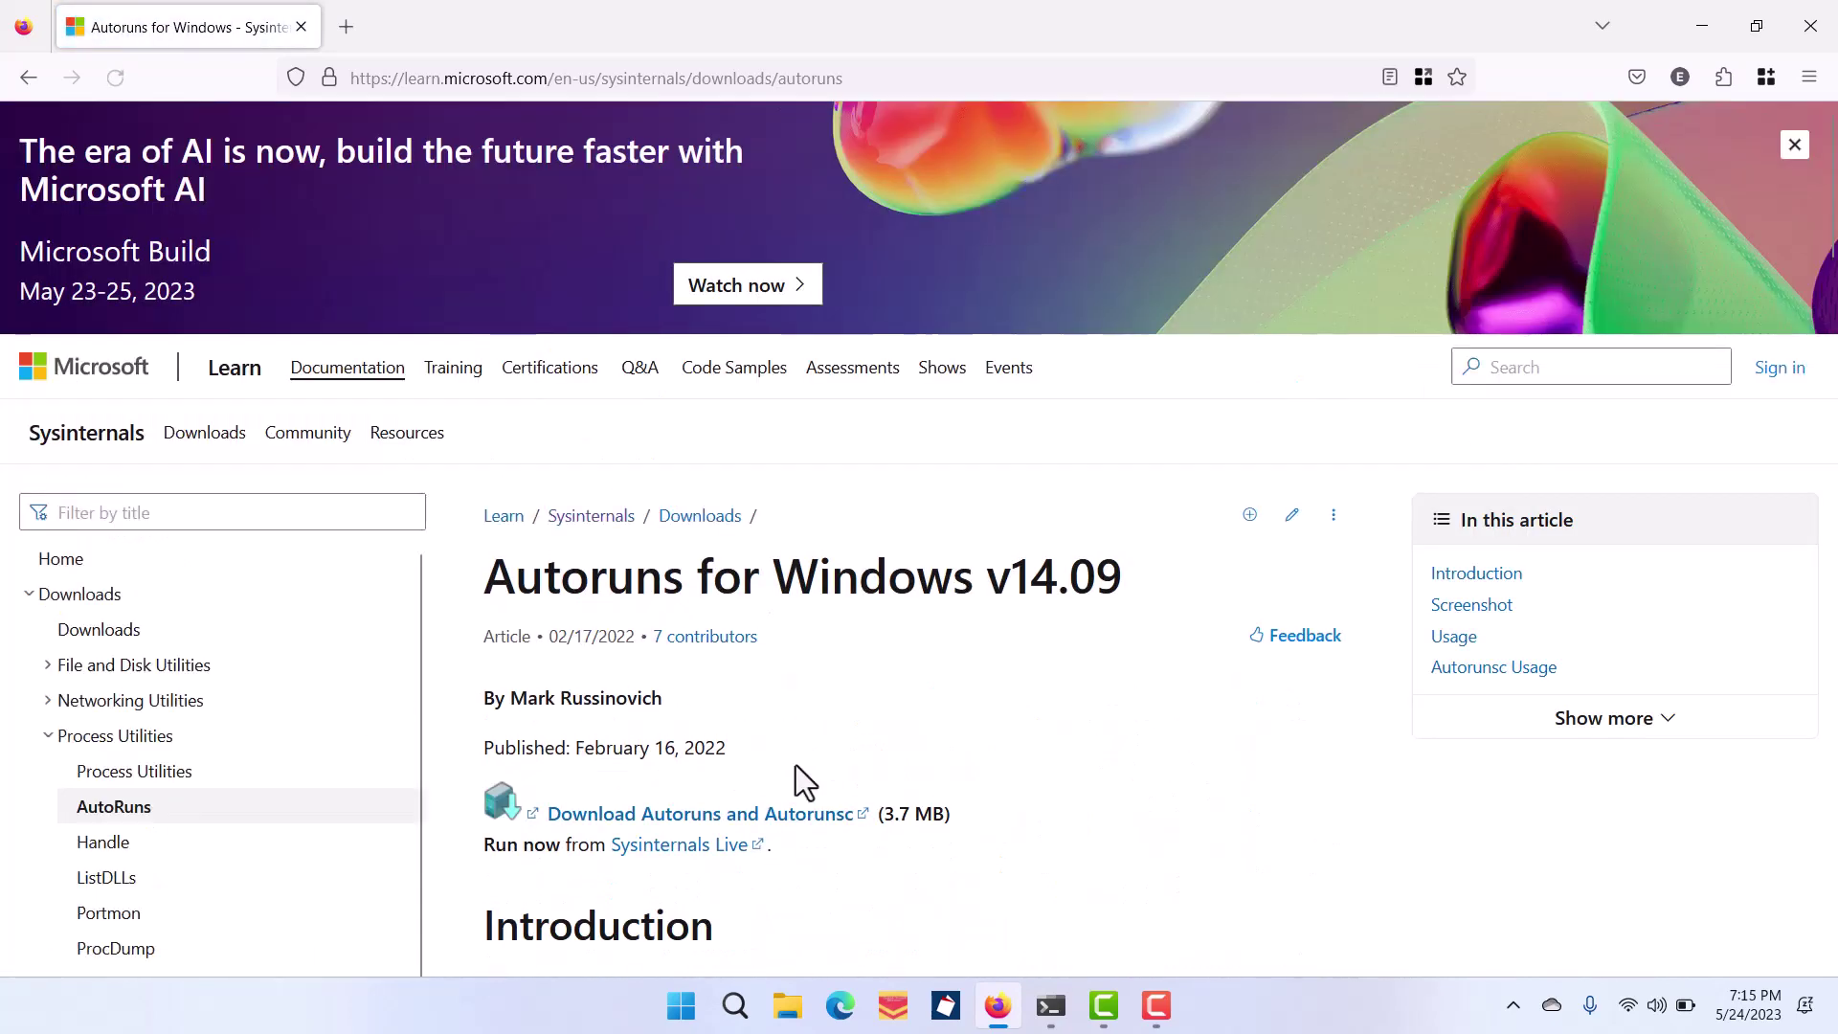
Download Autoruns.zip to Downloads\Compressed and minimize the browser.
{"action": "left_click", "coordinate": [806, 828]}
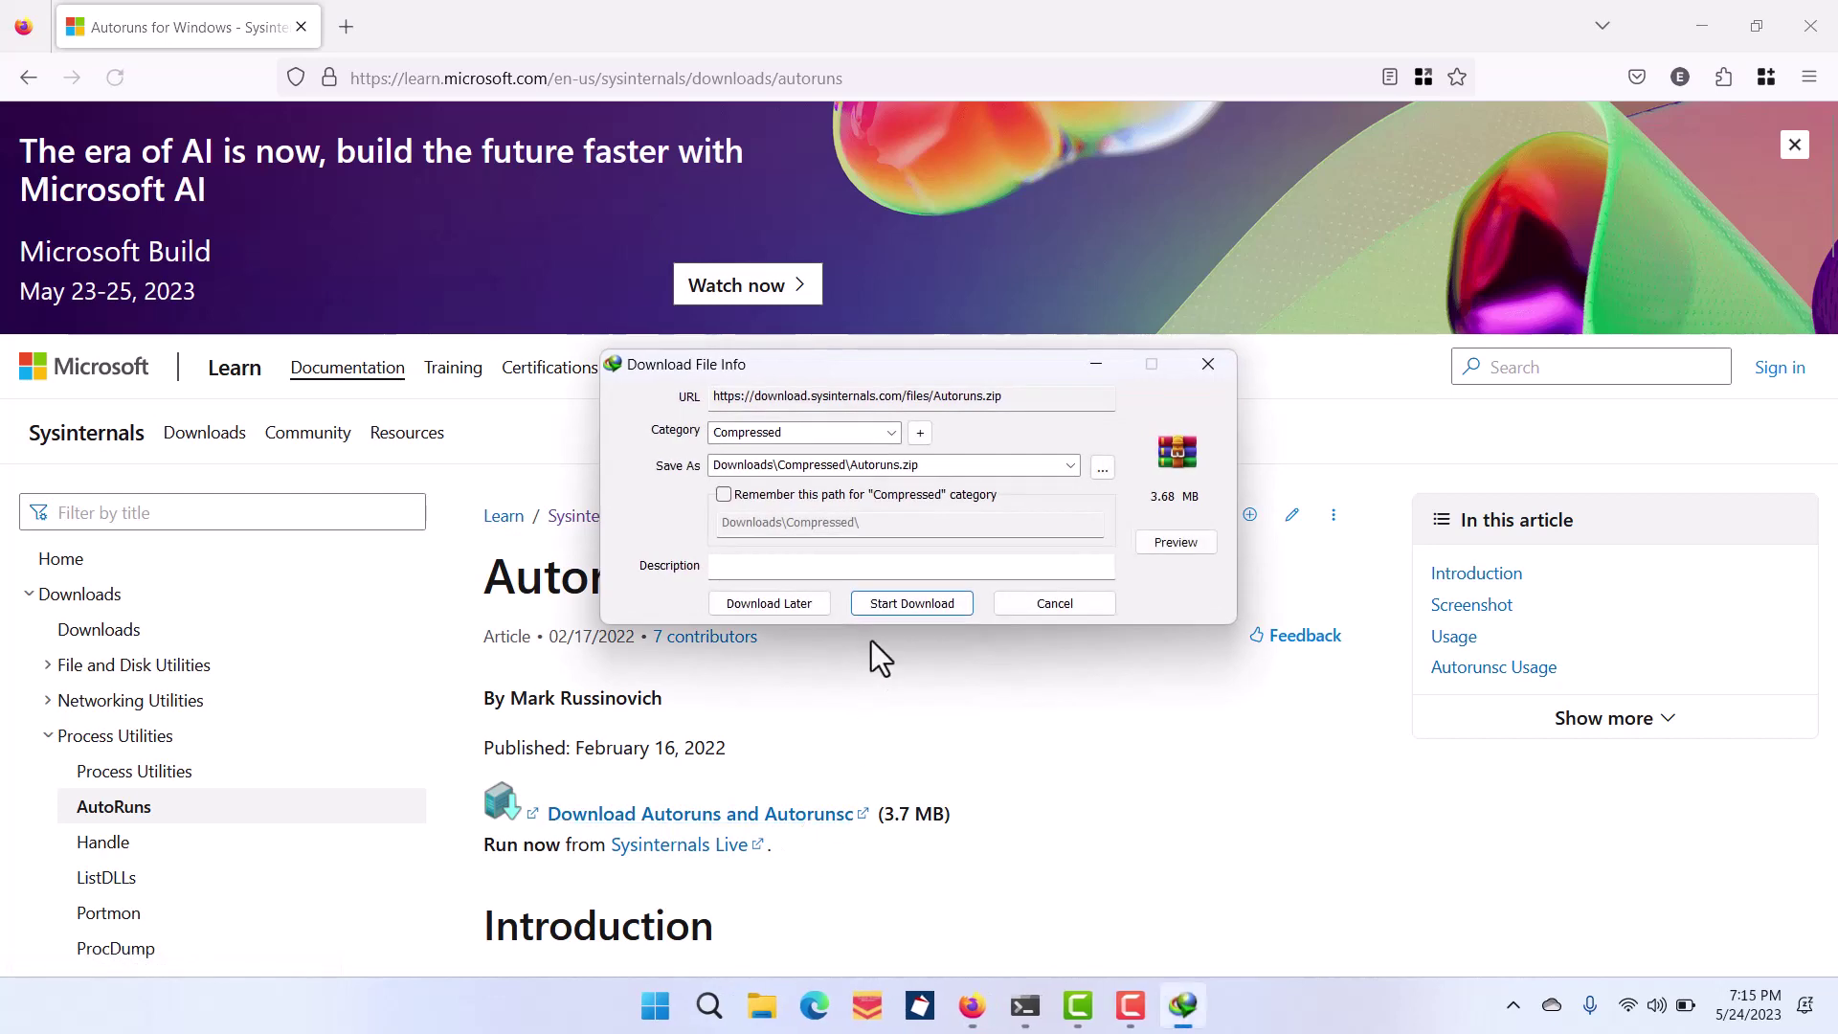
{"action": "left_click", "coordinate": [932, 605]}
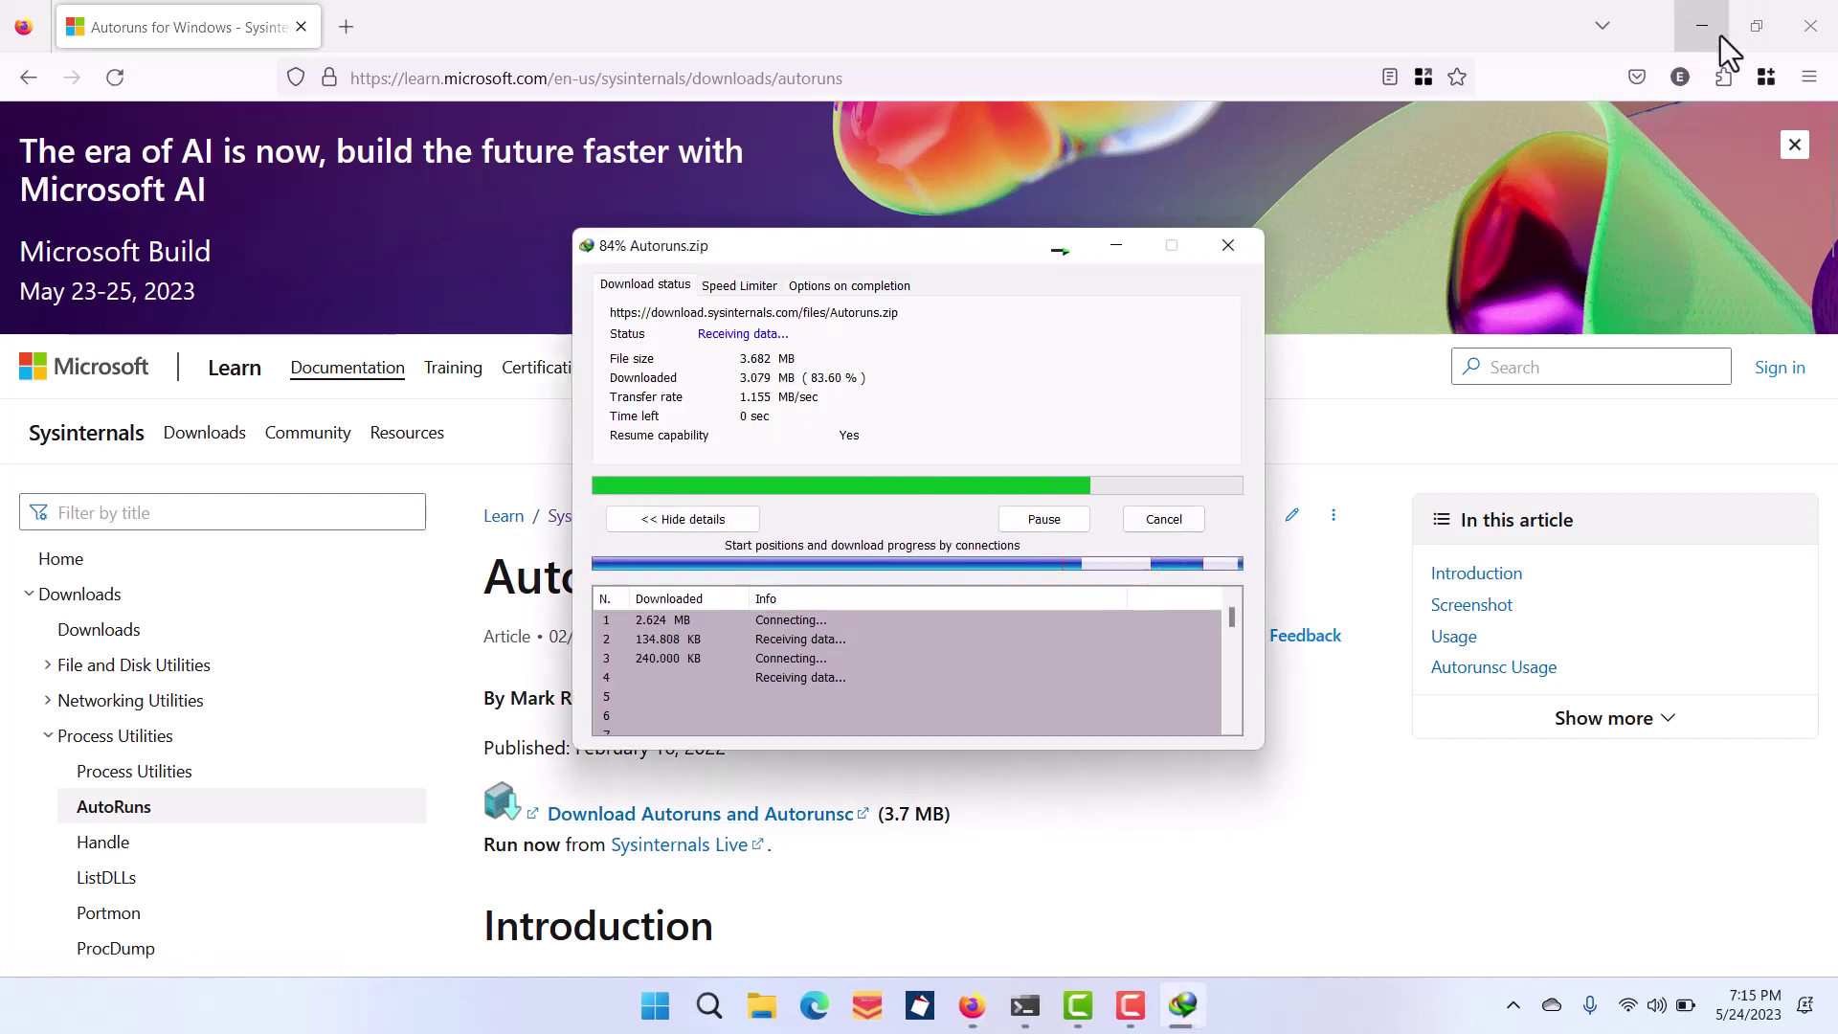
{"action": "left_click", "coordinate": [1700, 37]}
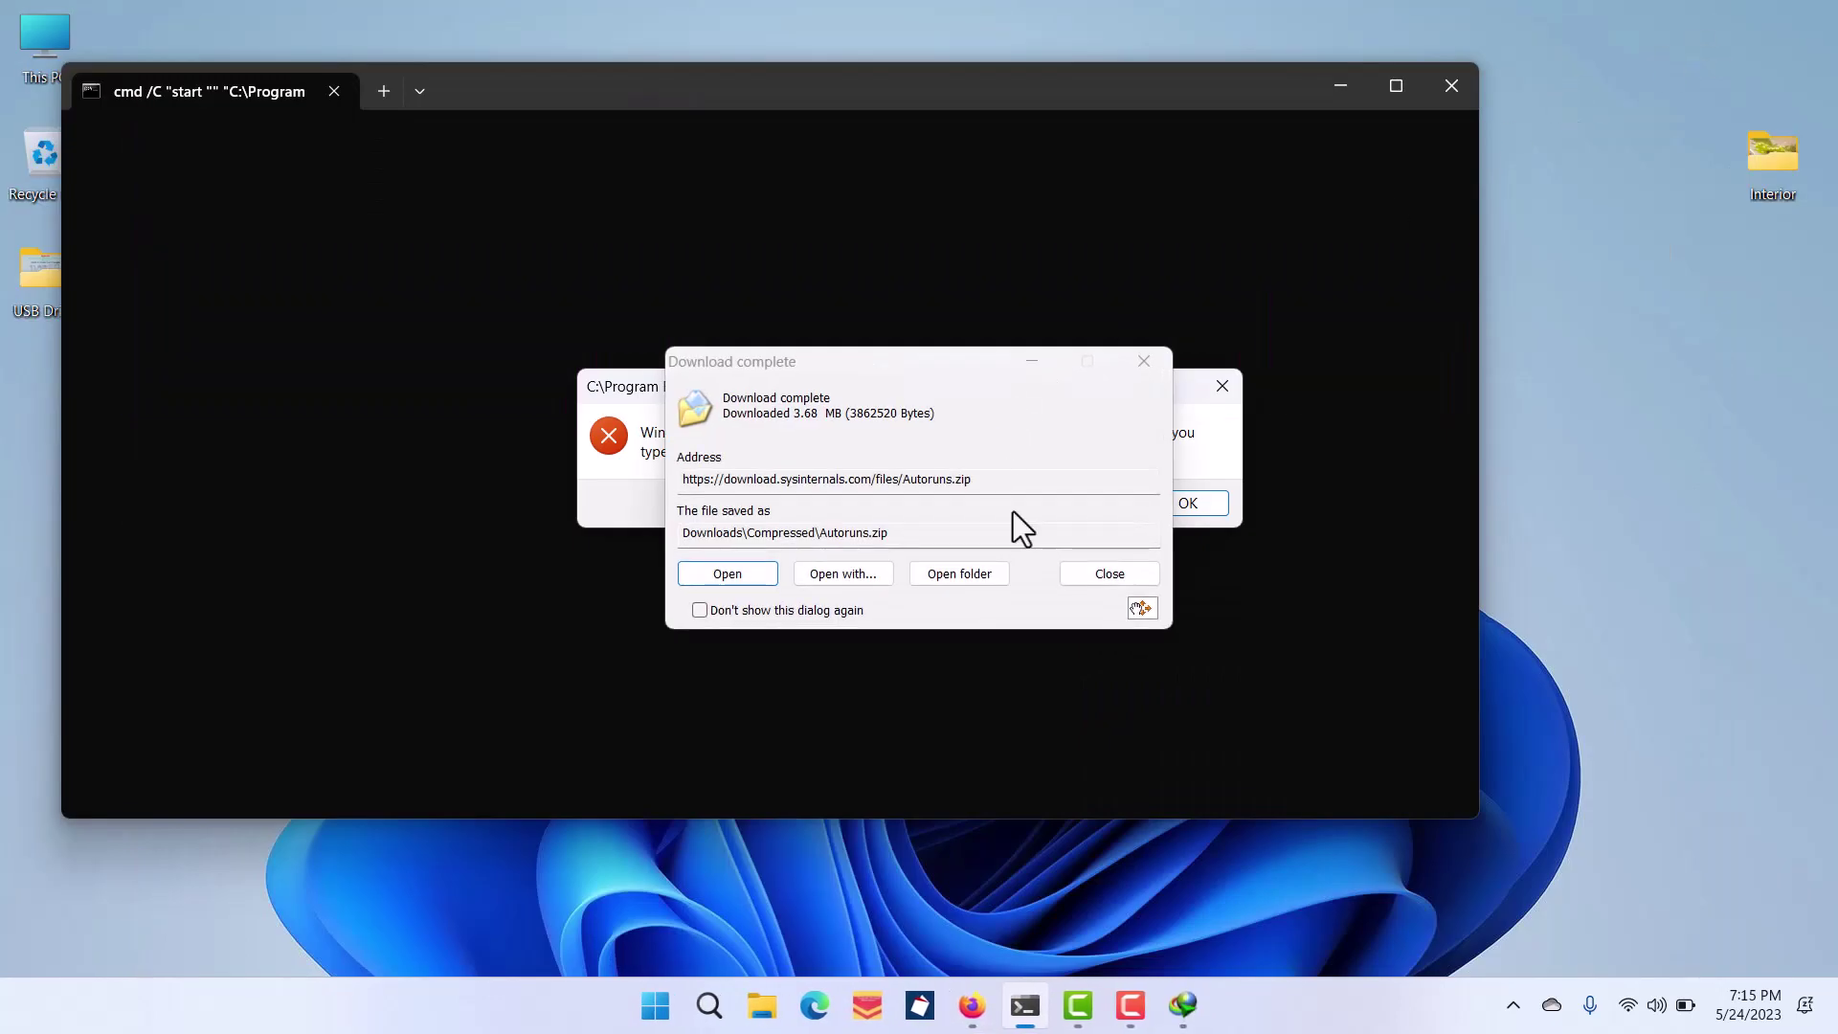
Dismiss the Bright VPN.exe error, then open the downloaded Autoruns.zip and extract Autoruns.exe to the desktop.
{"action": "left_click_drag", "start_coordinate": [721, 361], "coordinate": [1106, 236]}
{"action": "left_click", "coordinate": [1195, 513]}
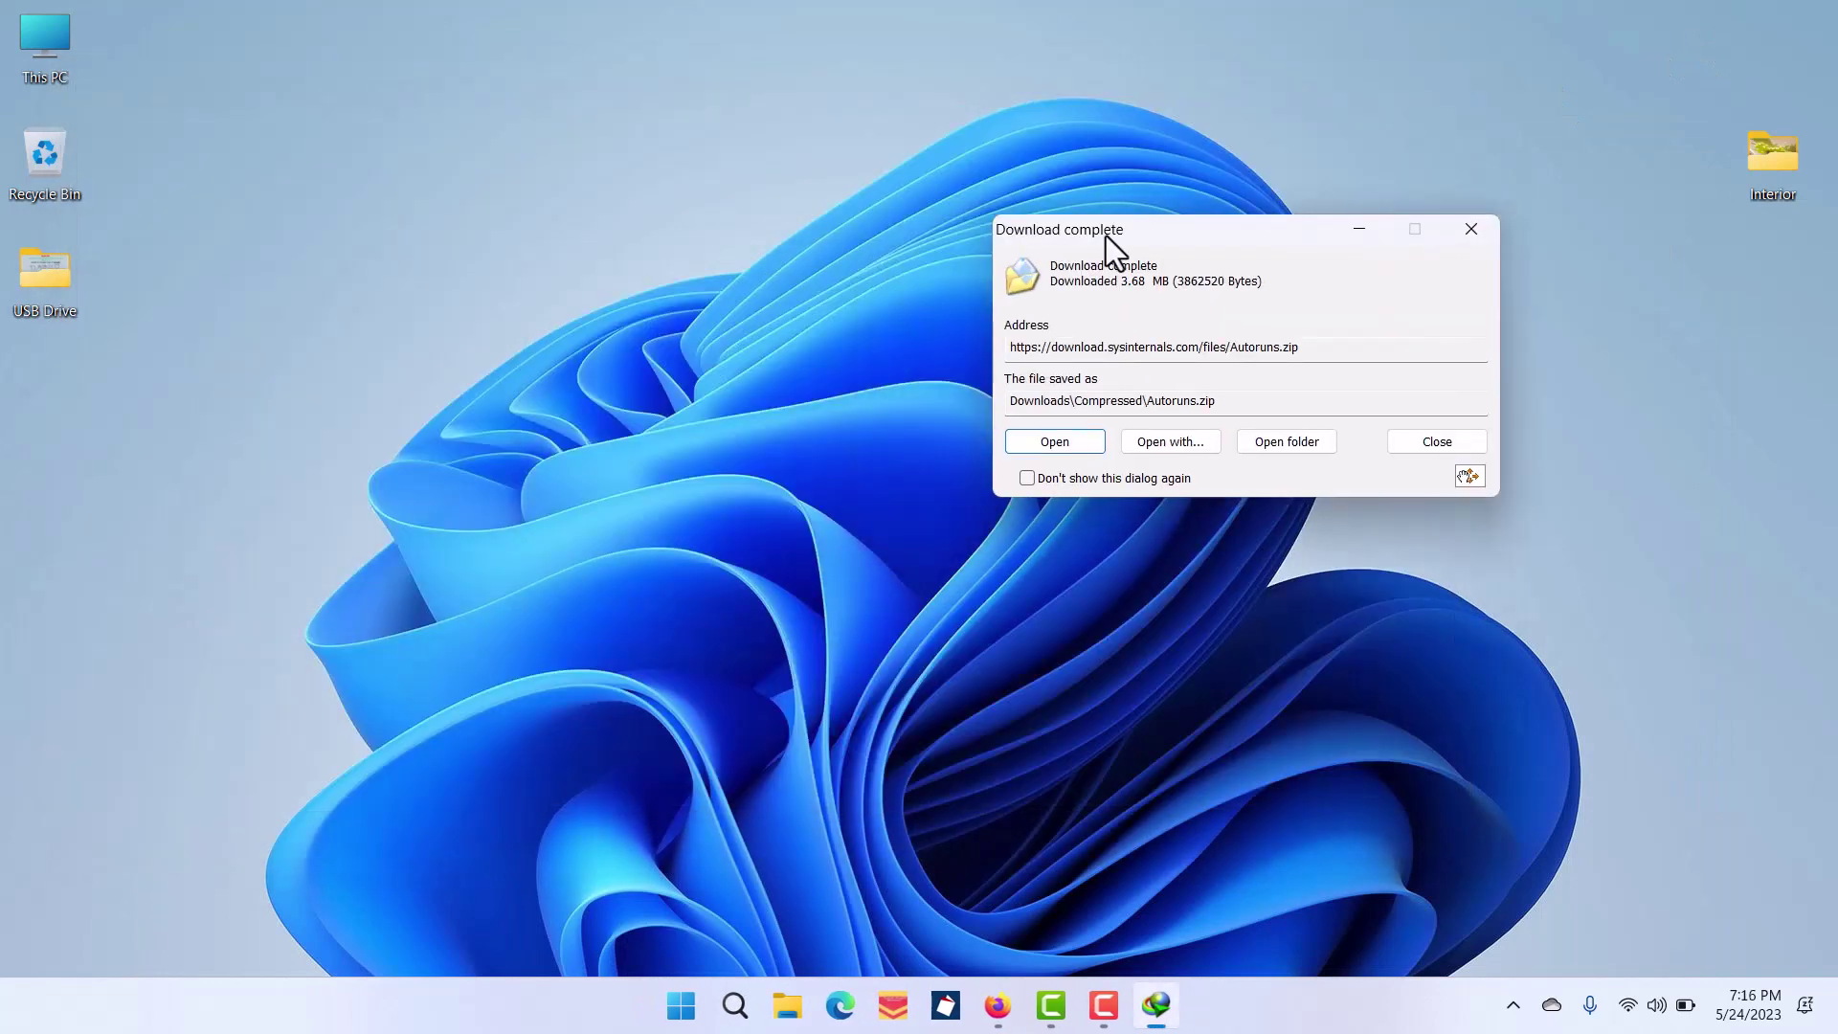
{"action": "left_click", "coordinate": [1056, 441]}
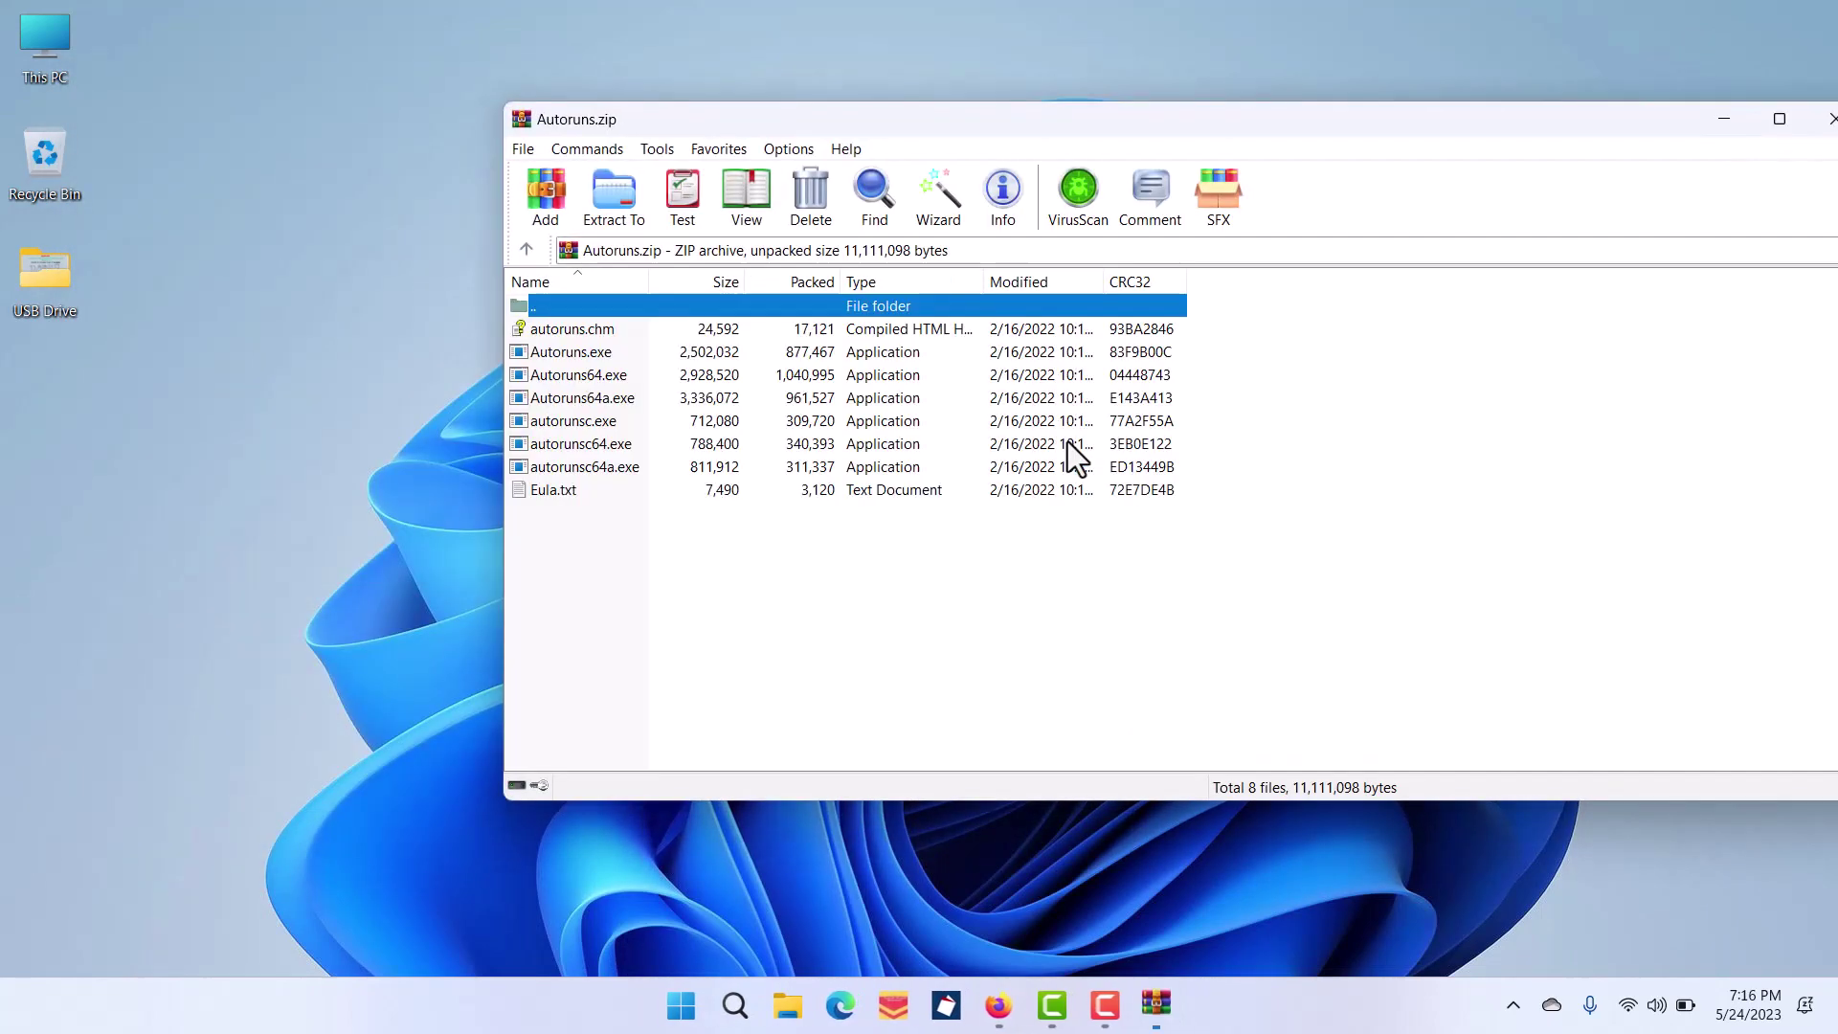
{"action": "left_click_drag", "start_coordinate": [559, 350], "coordinate": [250, 547]}
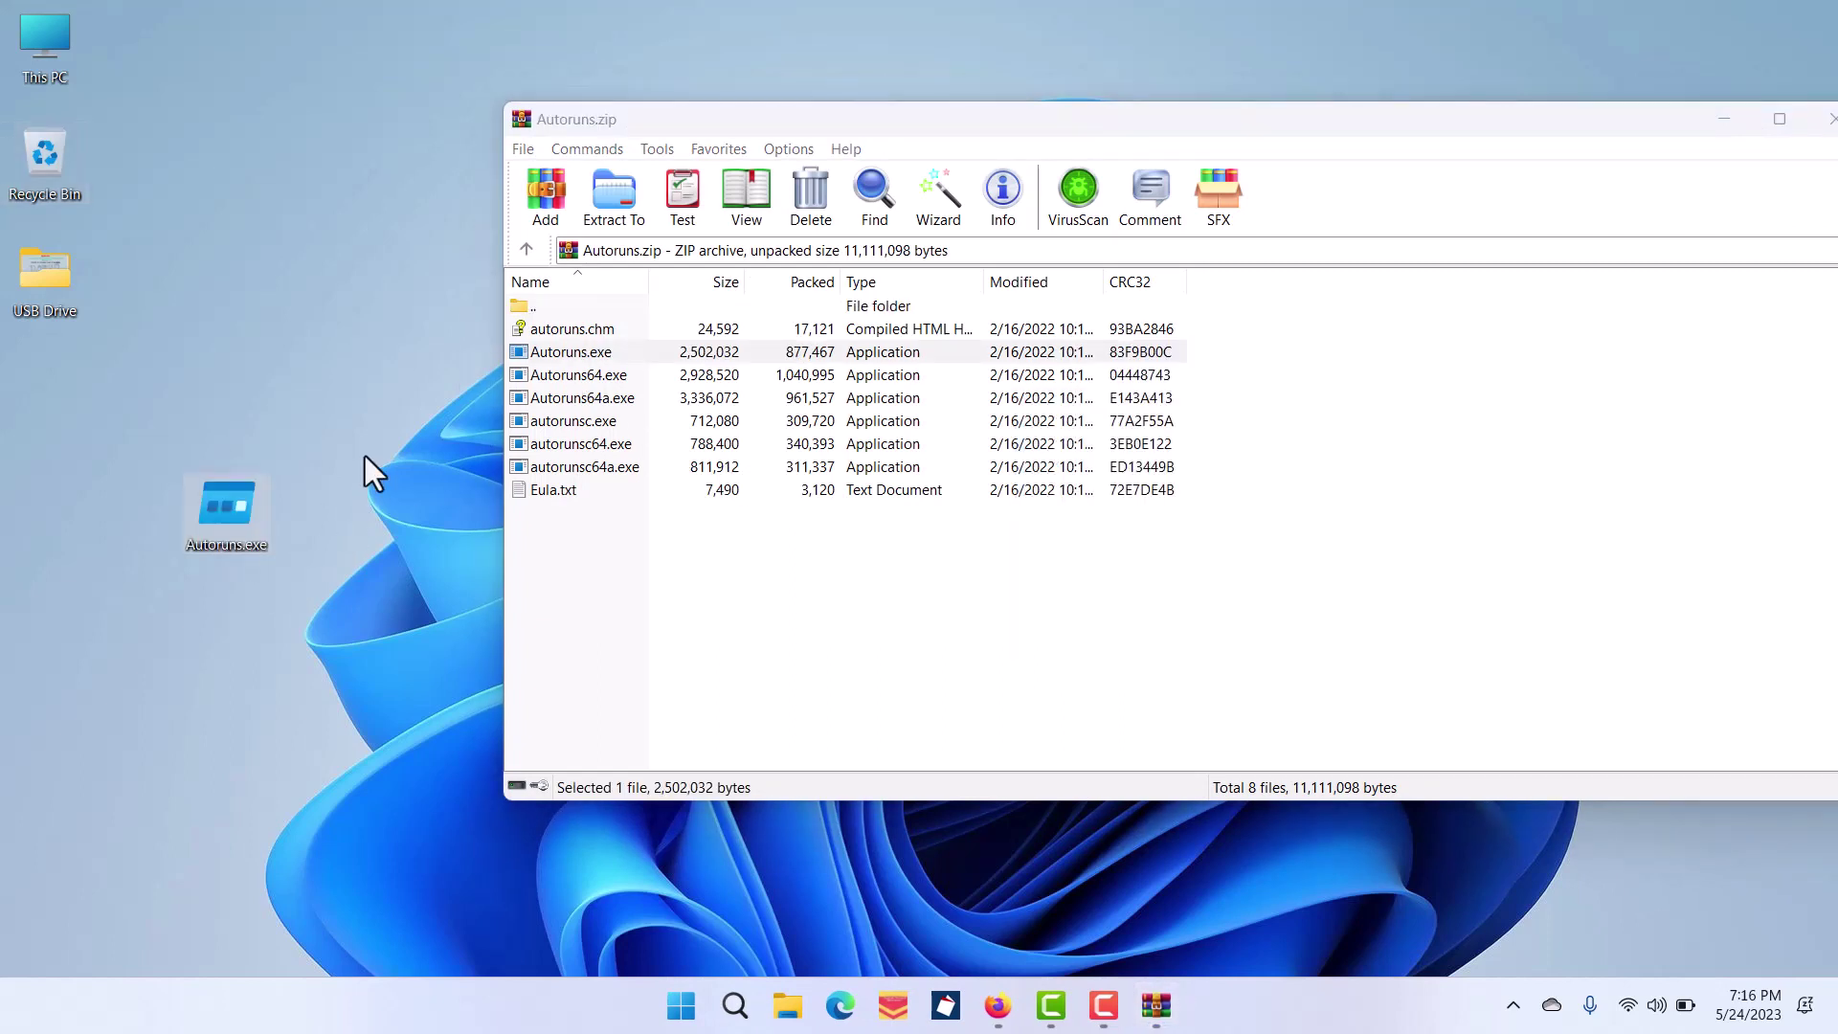
Close the Autoruns.zip archive and launch Autoruns.exe from the desktop, moving its window toward the middle of the screen.
{"action": "left_click", "coordinate": [1828, 119]}
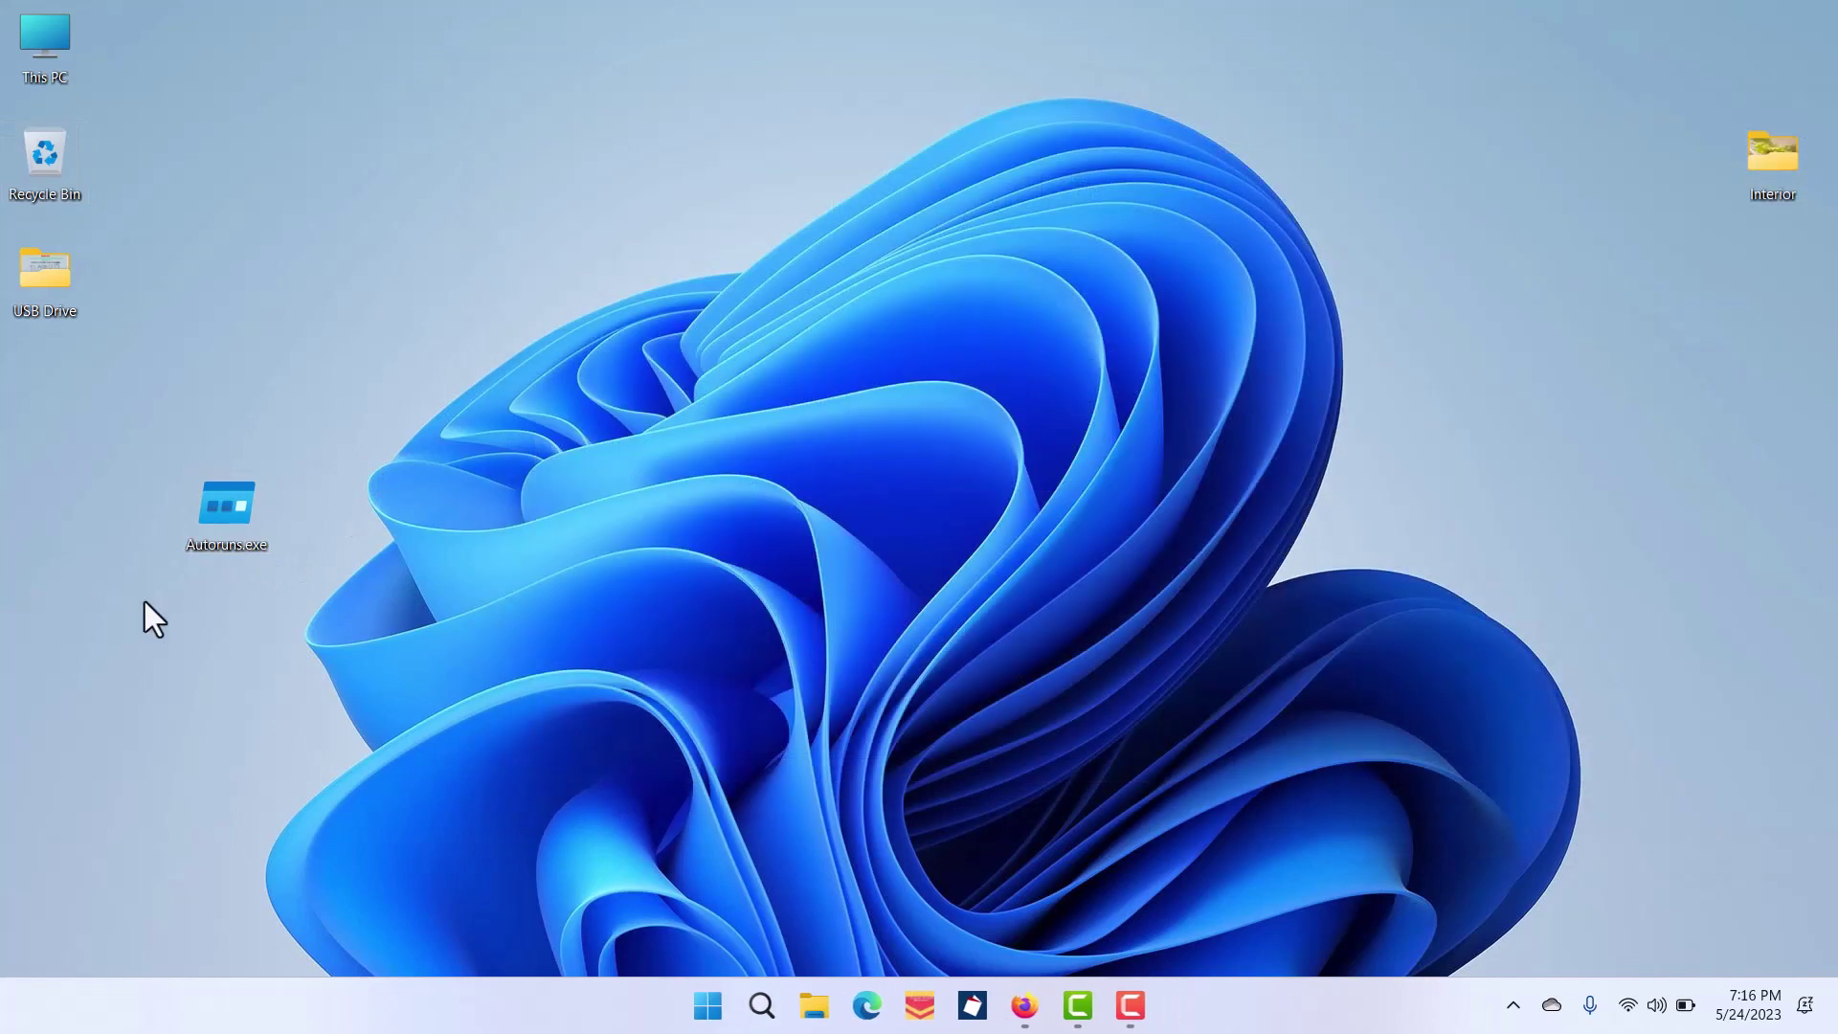
{"action": "right_click", "coordinate": [243, 520]}
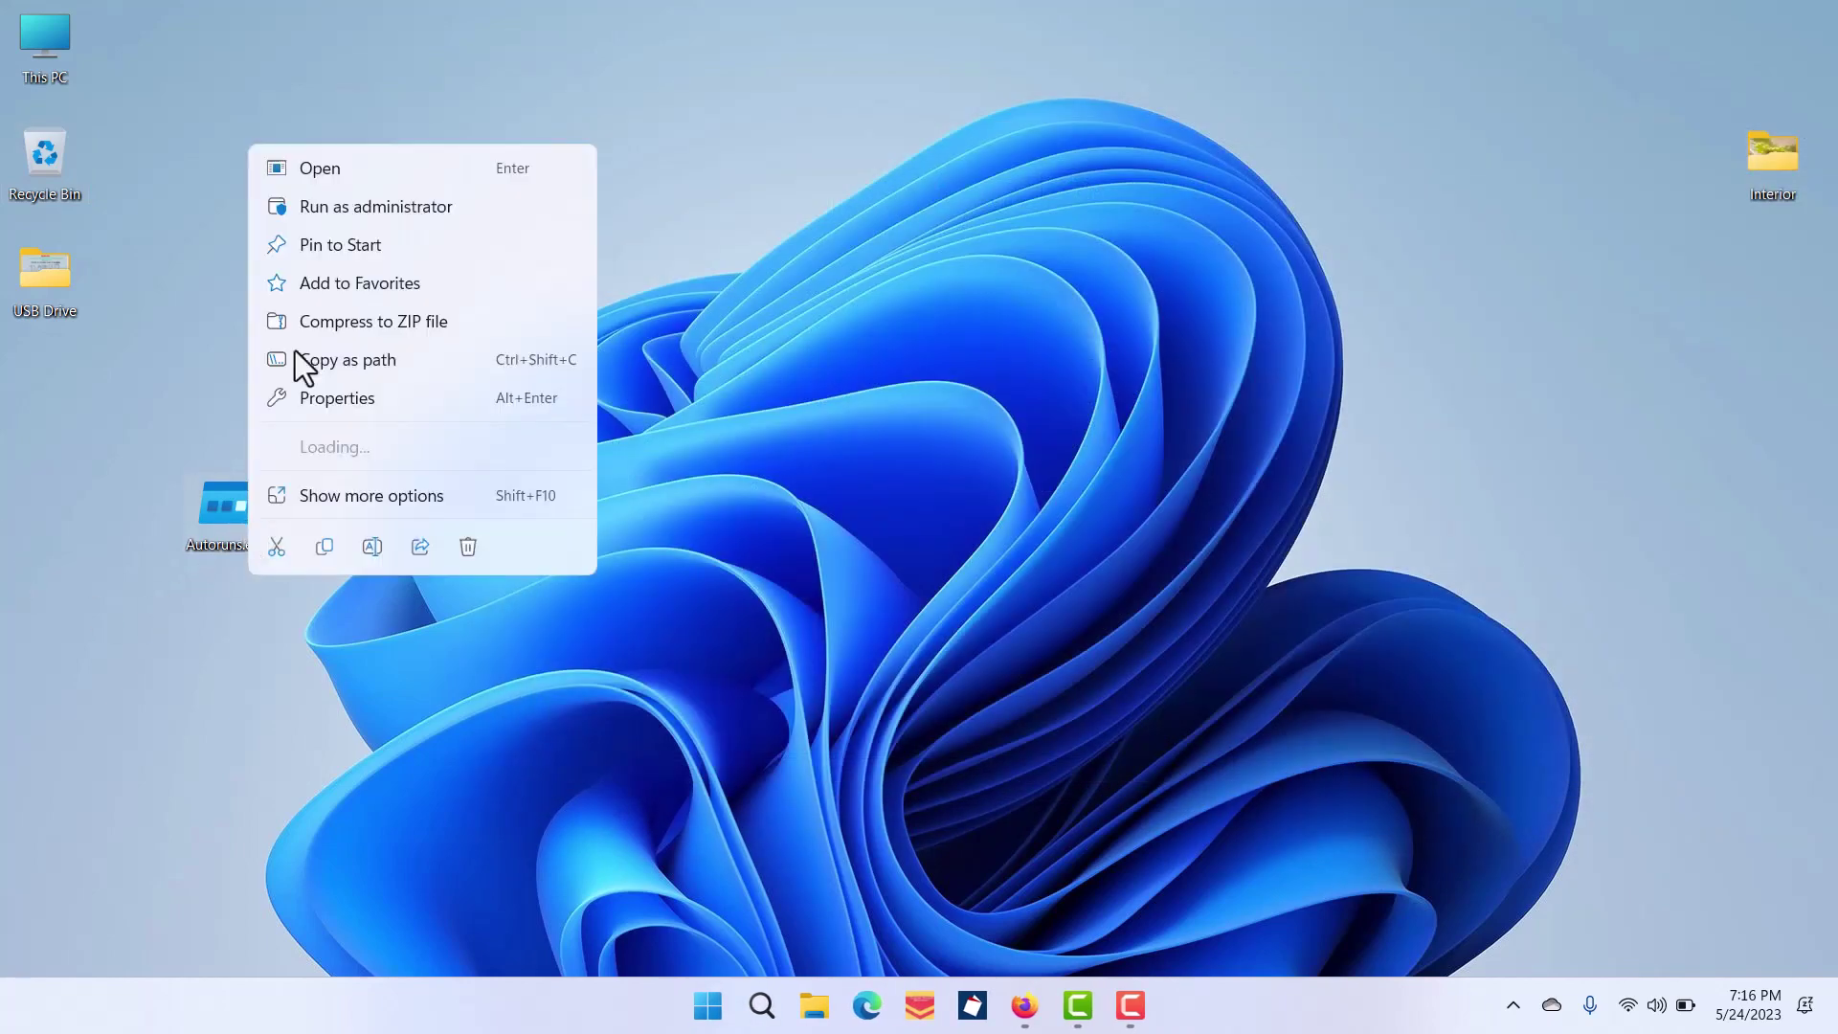
{"action": "left_click", "coordinate": [377, 170]}
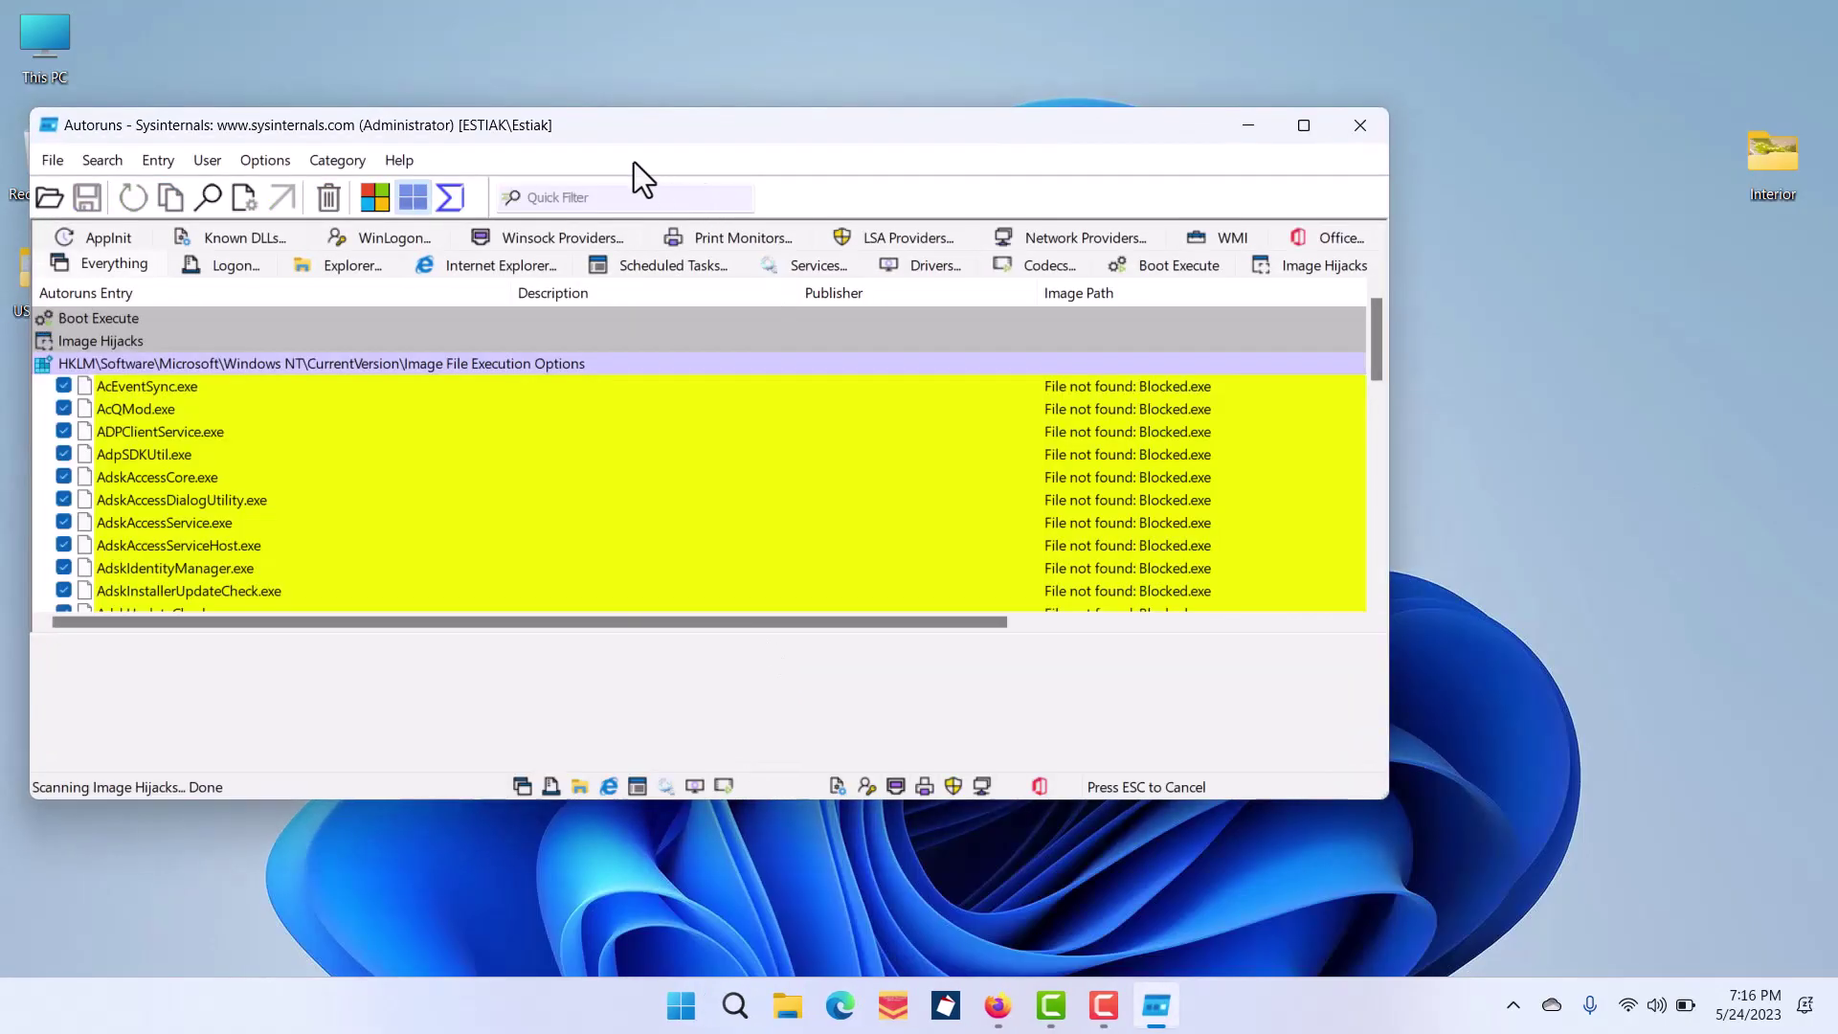
{"action": "left_click_drag", "start_coordinate": [613, 132], "coordinate": [825, 91]}
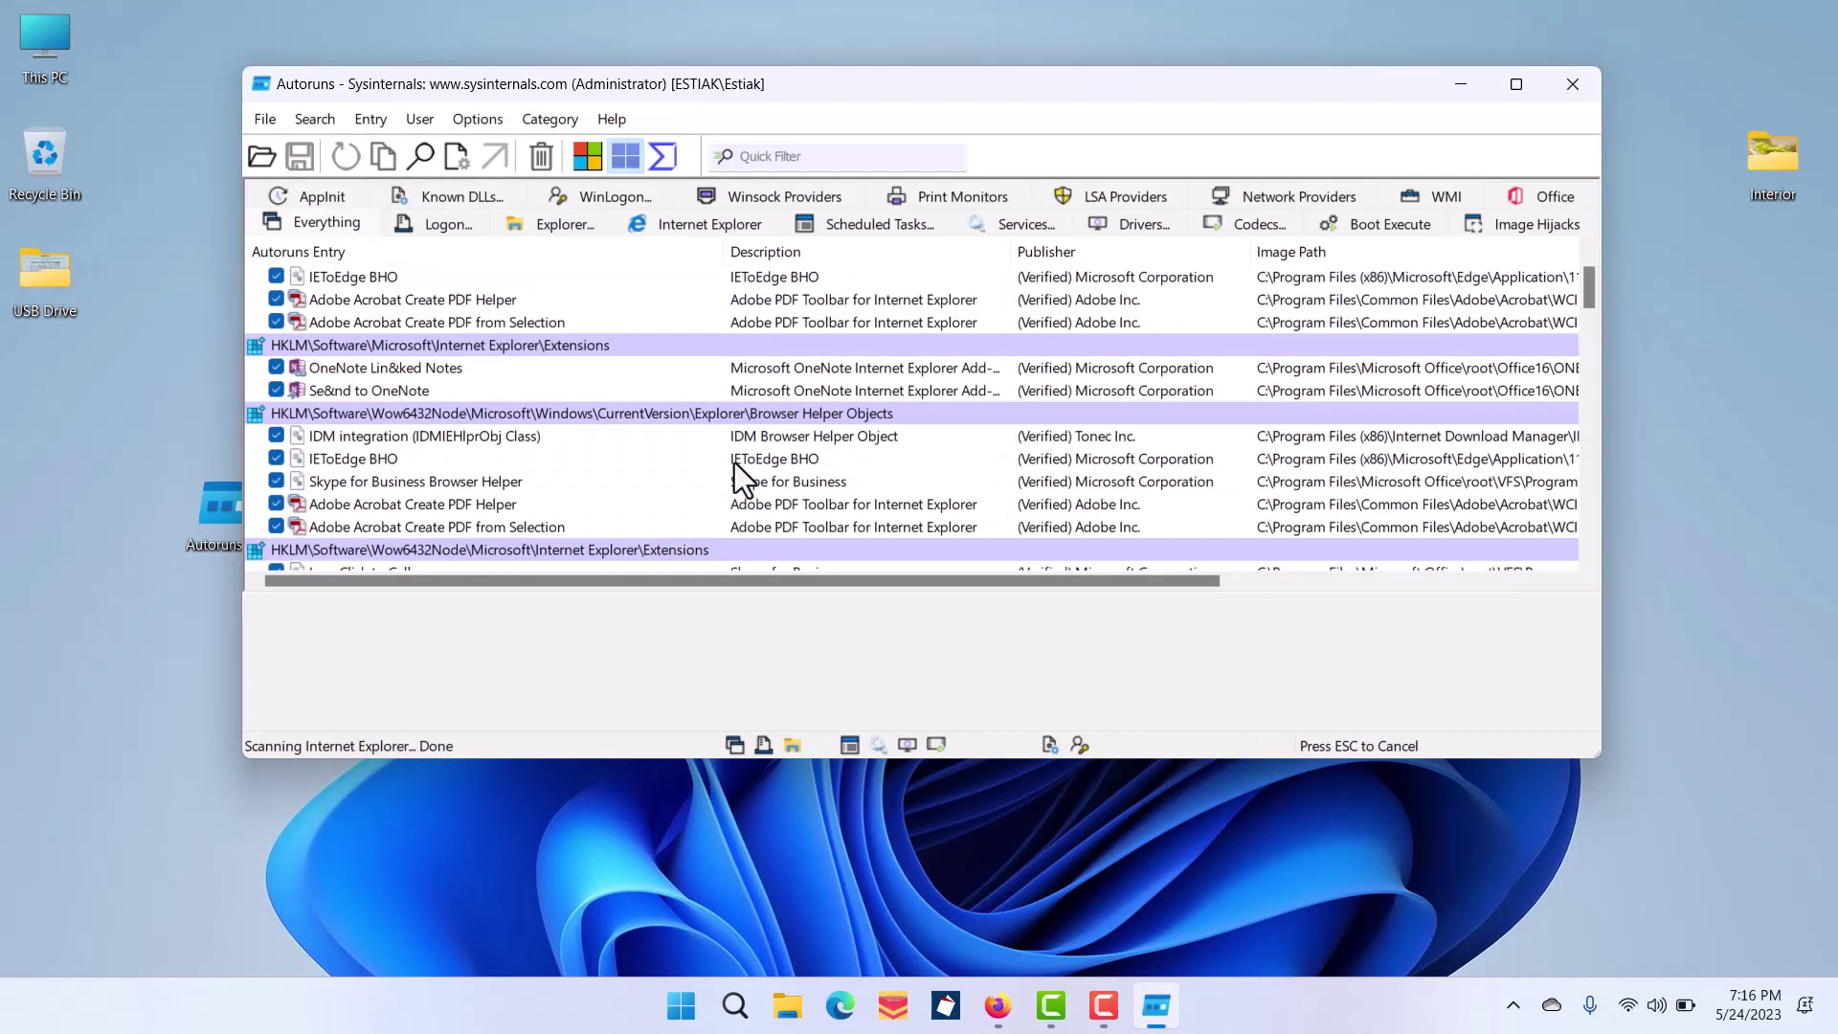
Search the Autoruns entries for "cmd" to locate the command that starts Bright VPN.exe silently.
{"action": "scroll", "coordinate": [733, 462], "scroll_direction": "up", "scroll_amount": 1}
{"action": "left_click", "coordinate": [421, 157]}
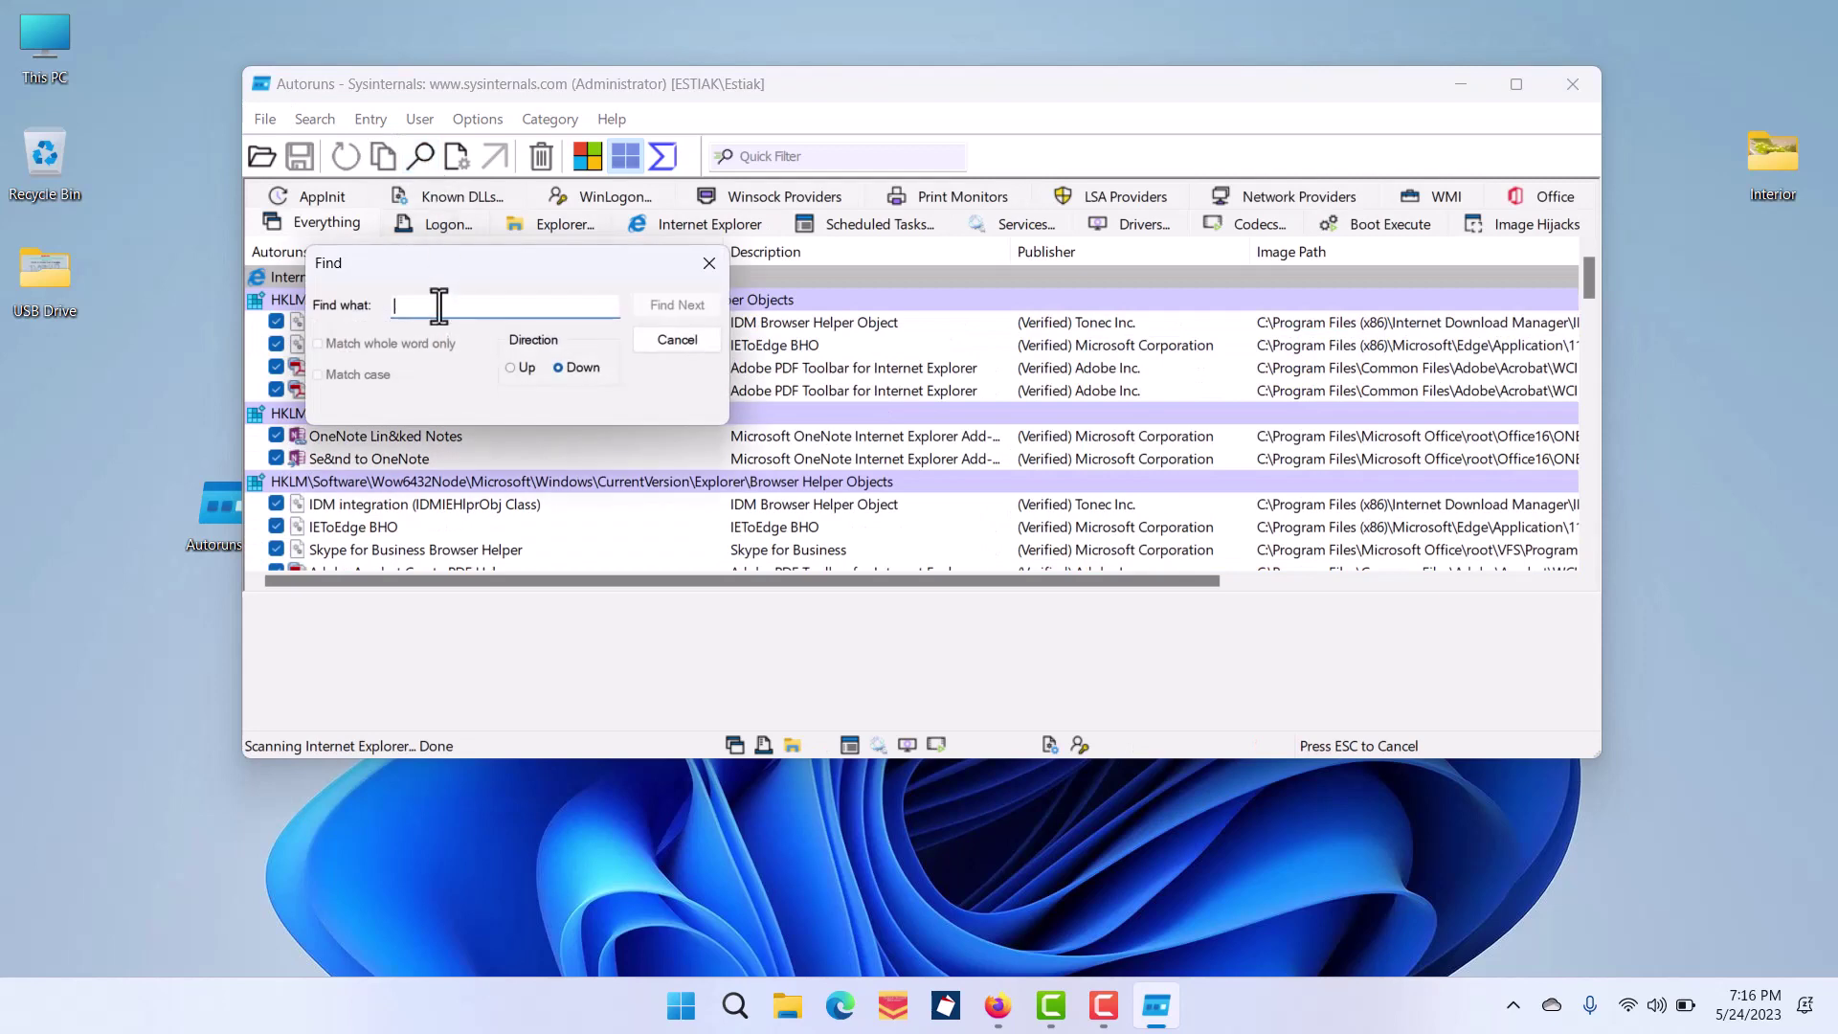
{"action": "type", "text": "cmd"}
{"action": "left_click", "coordinate": [675, 306]}
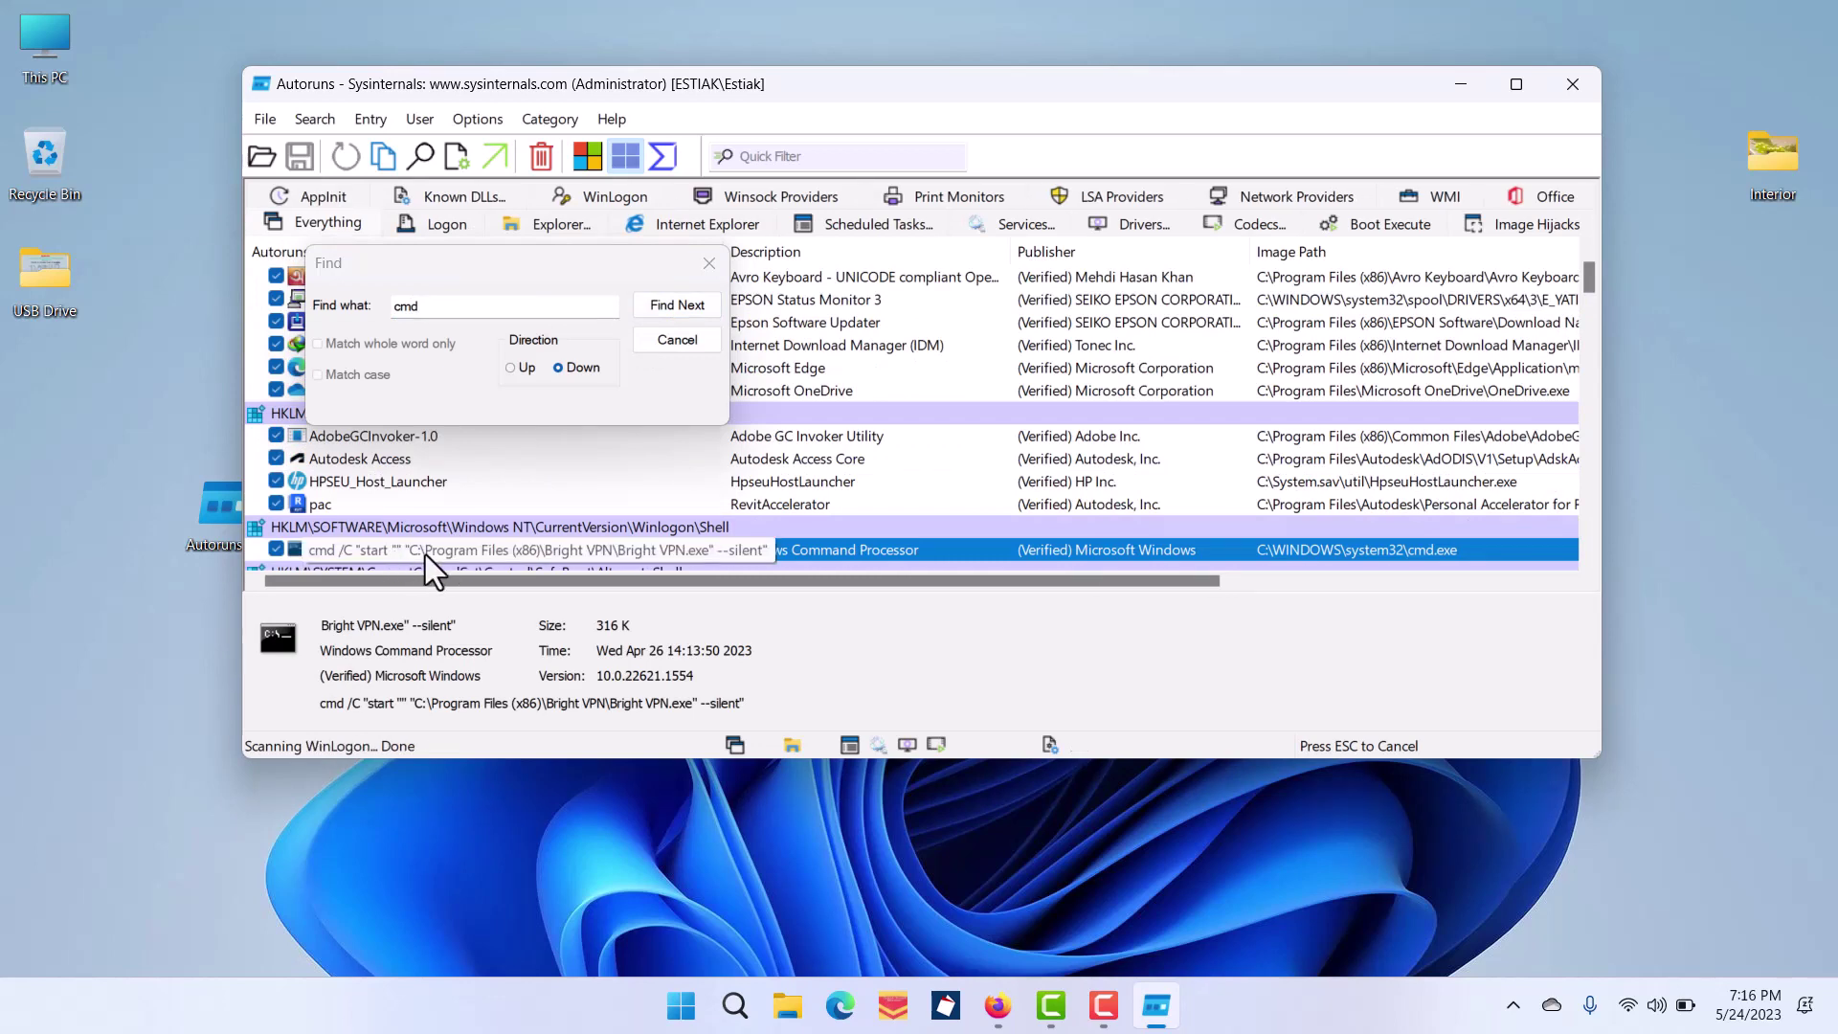
{"action": "scroll", "coordinate": [425, 553], "scroll_direction": "down", "scroll_amount": 1}
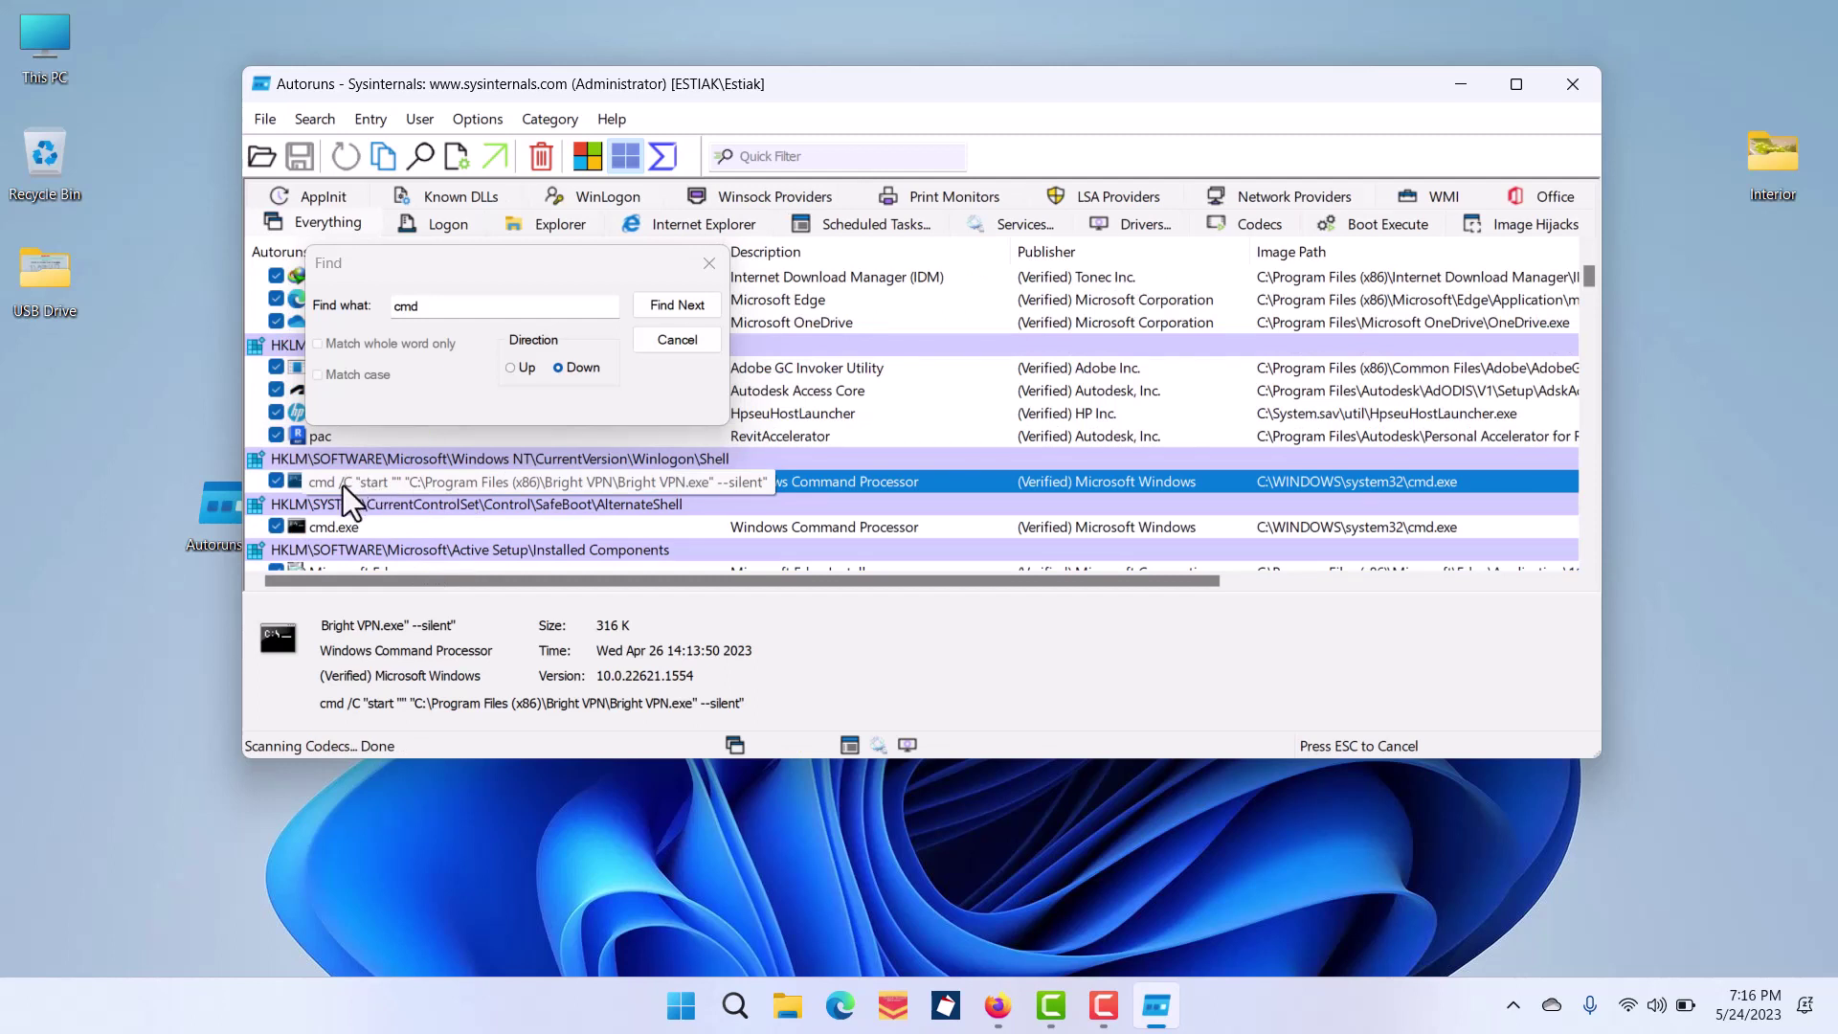
{"action": "left_click", "coordinate": [705, 266]}
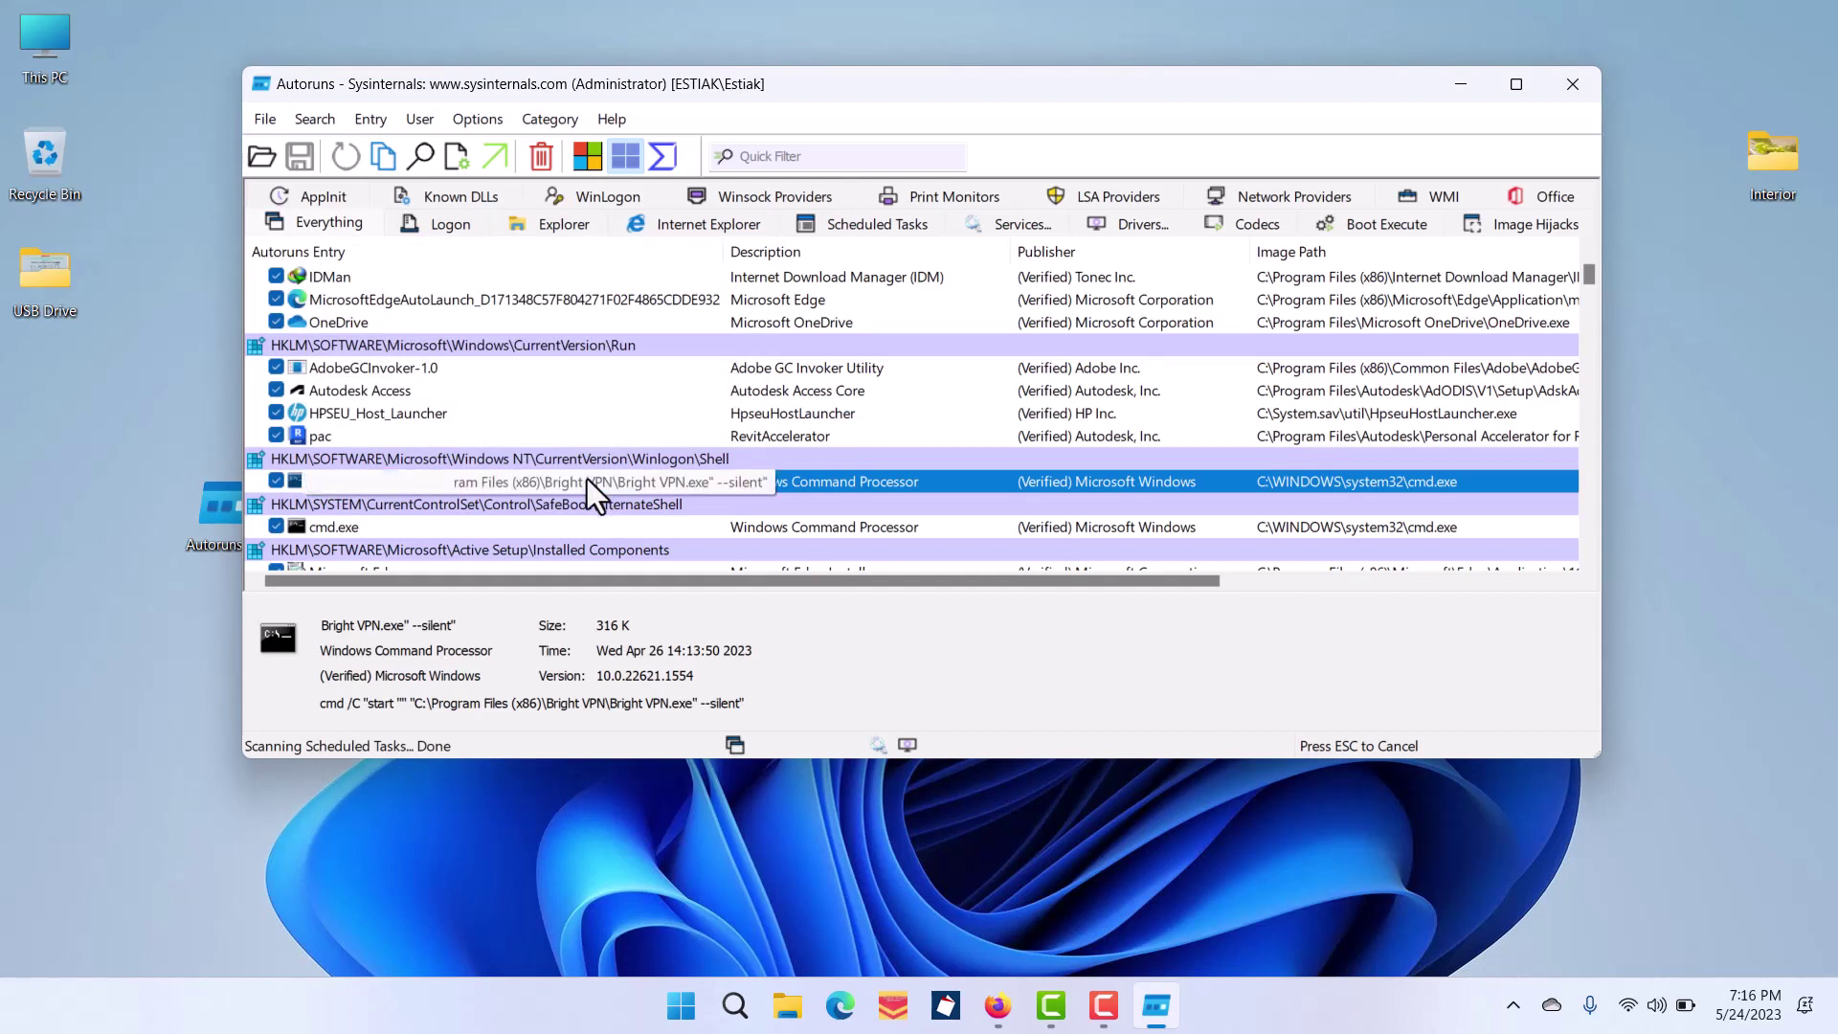
Jump from the Winlogon\Shell key heading above the Bright VPN cmd entry to its location in Registry Editor.
{"action": "right_click", "coordinate": [588, 479]}
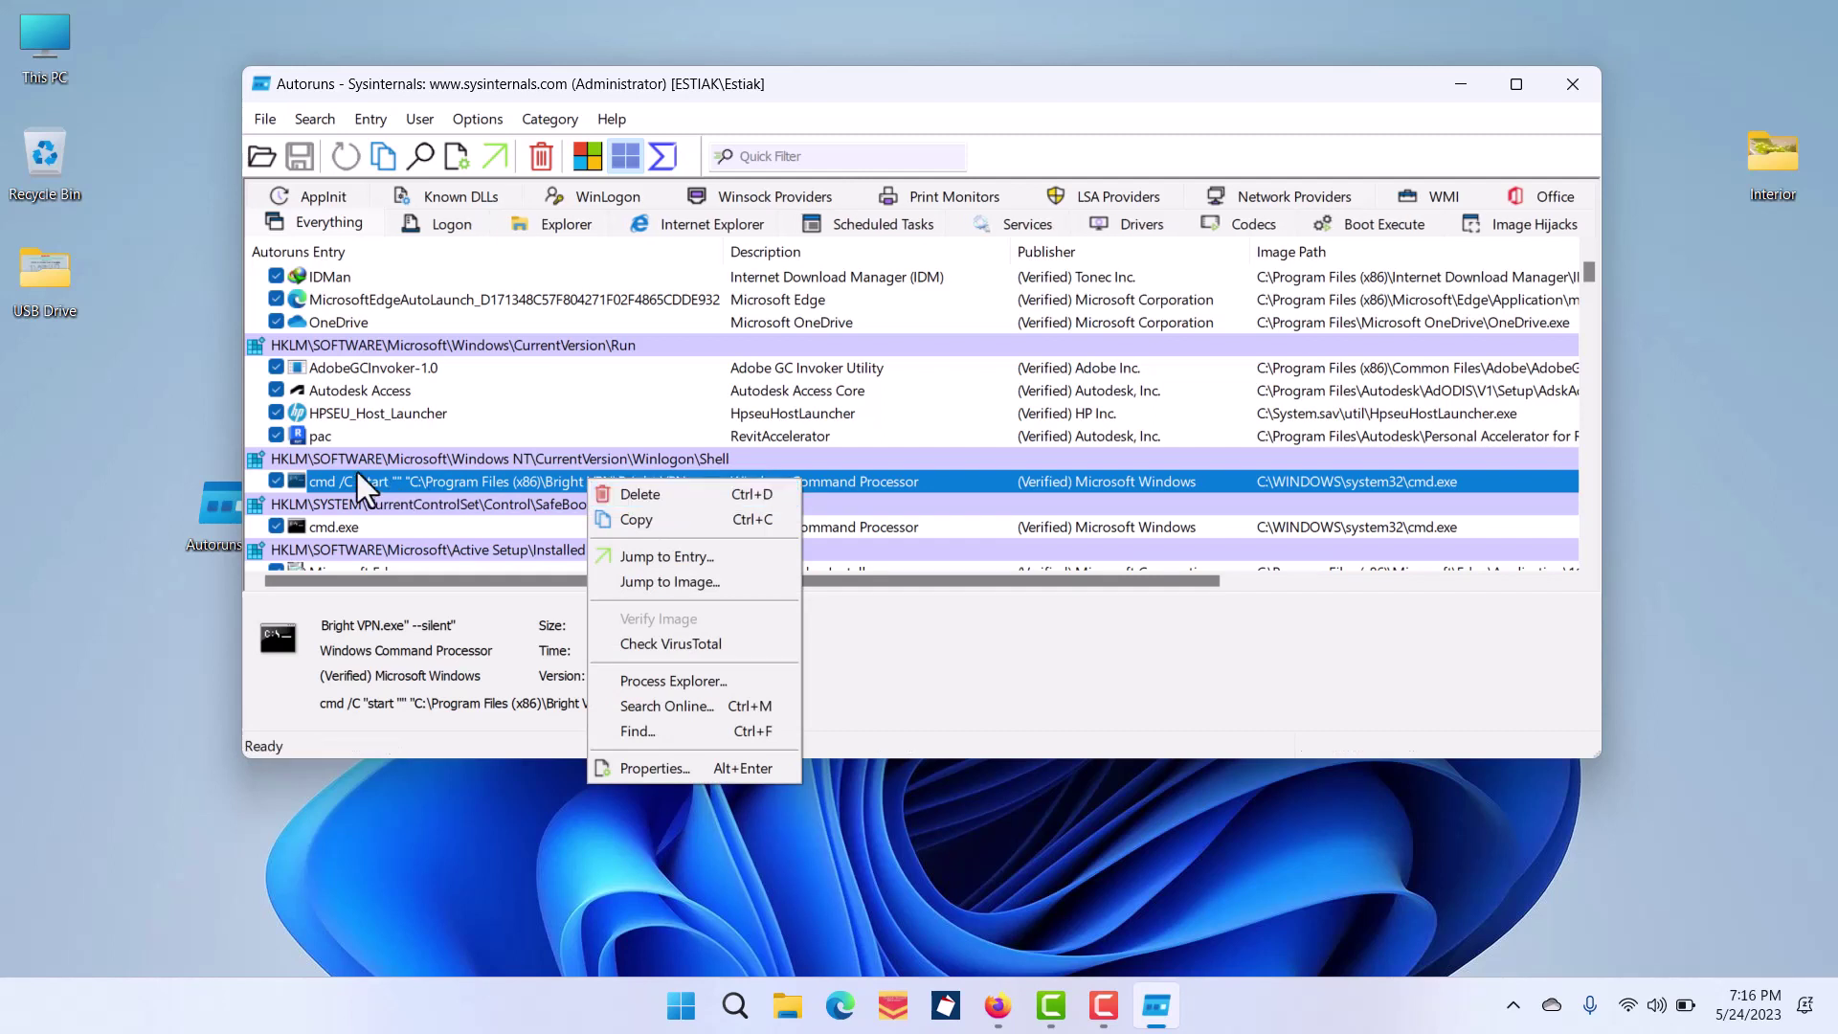
{"action": "left_click", "coordinate": [250, 462]}
{"action": "left_click", "coordinate": [254, 462]}
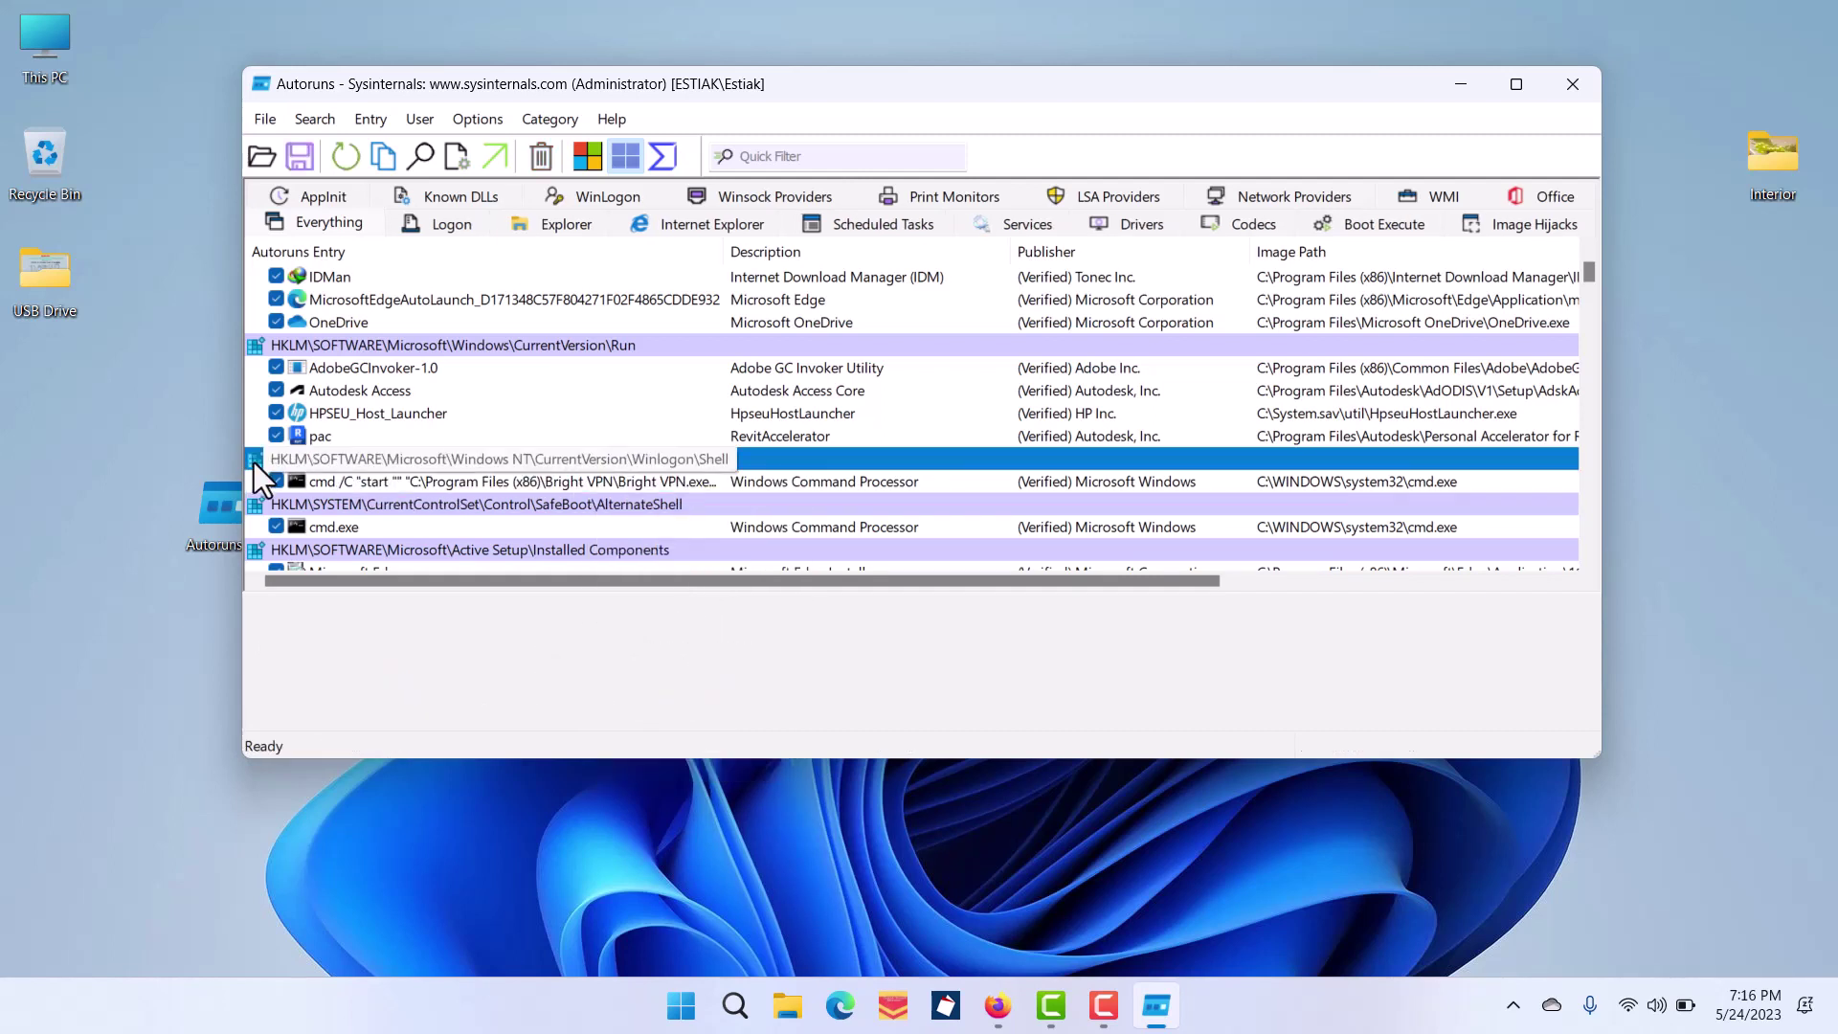
{"action": "right_click", "coordinate": [682, 467]}
{"action": "left_click", "coordinate": [739, 475]}
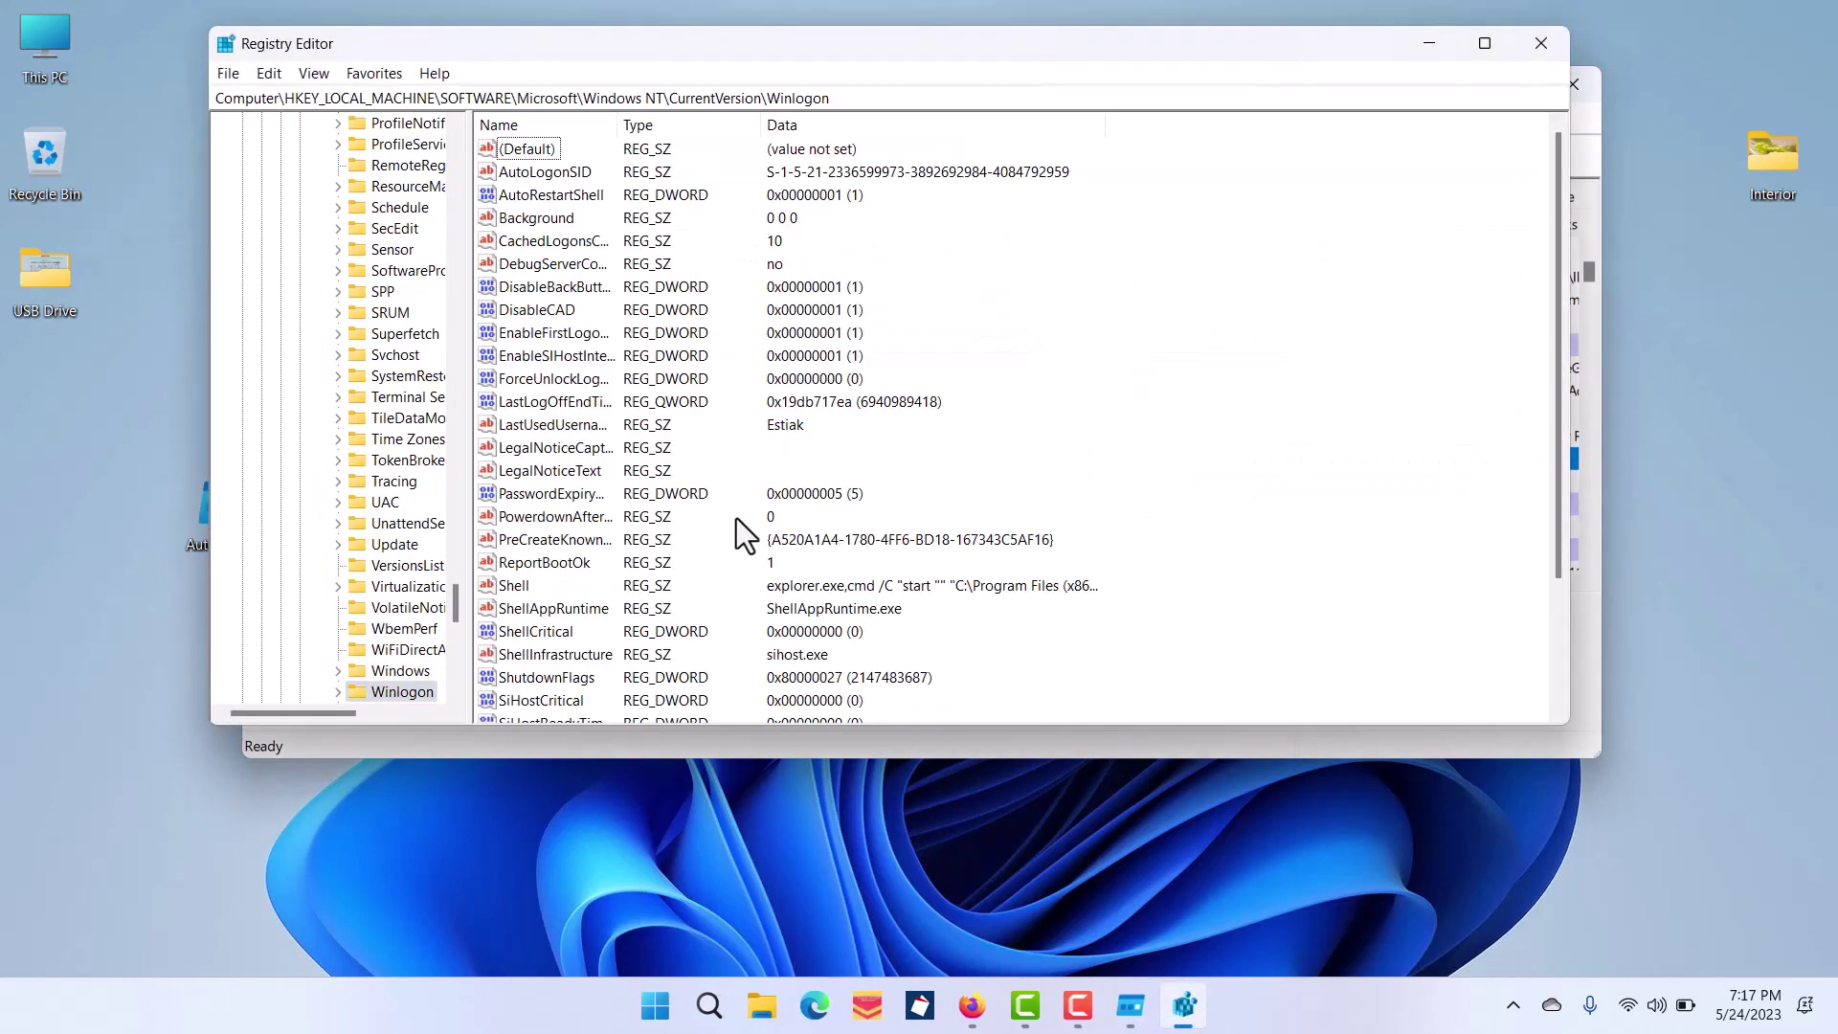
Permanently delete the Shell value from the Winlogon key and close Registry Editor.
{"action": "right_click", "coordinate": [510, 587]}
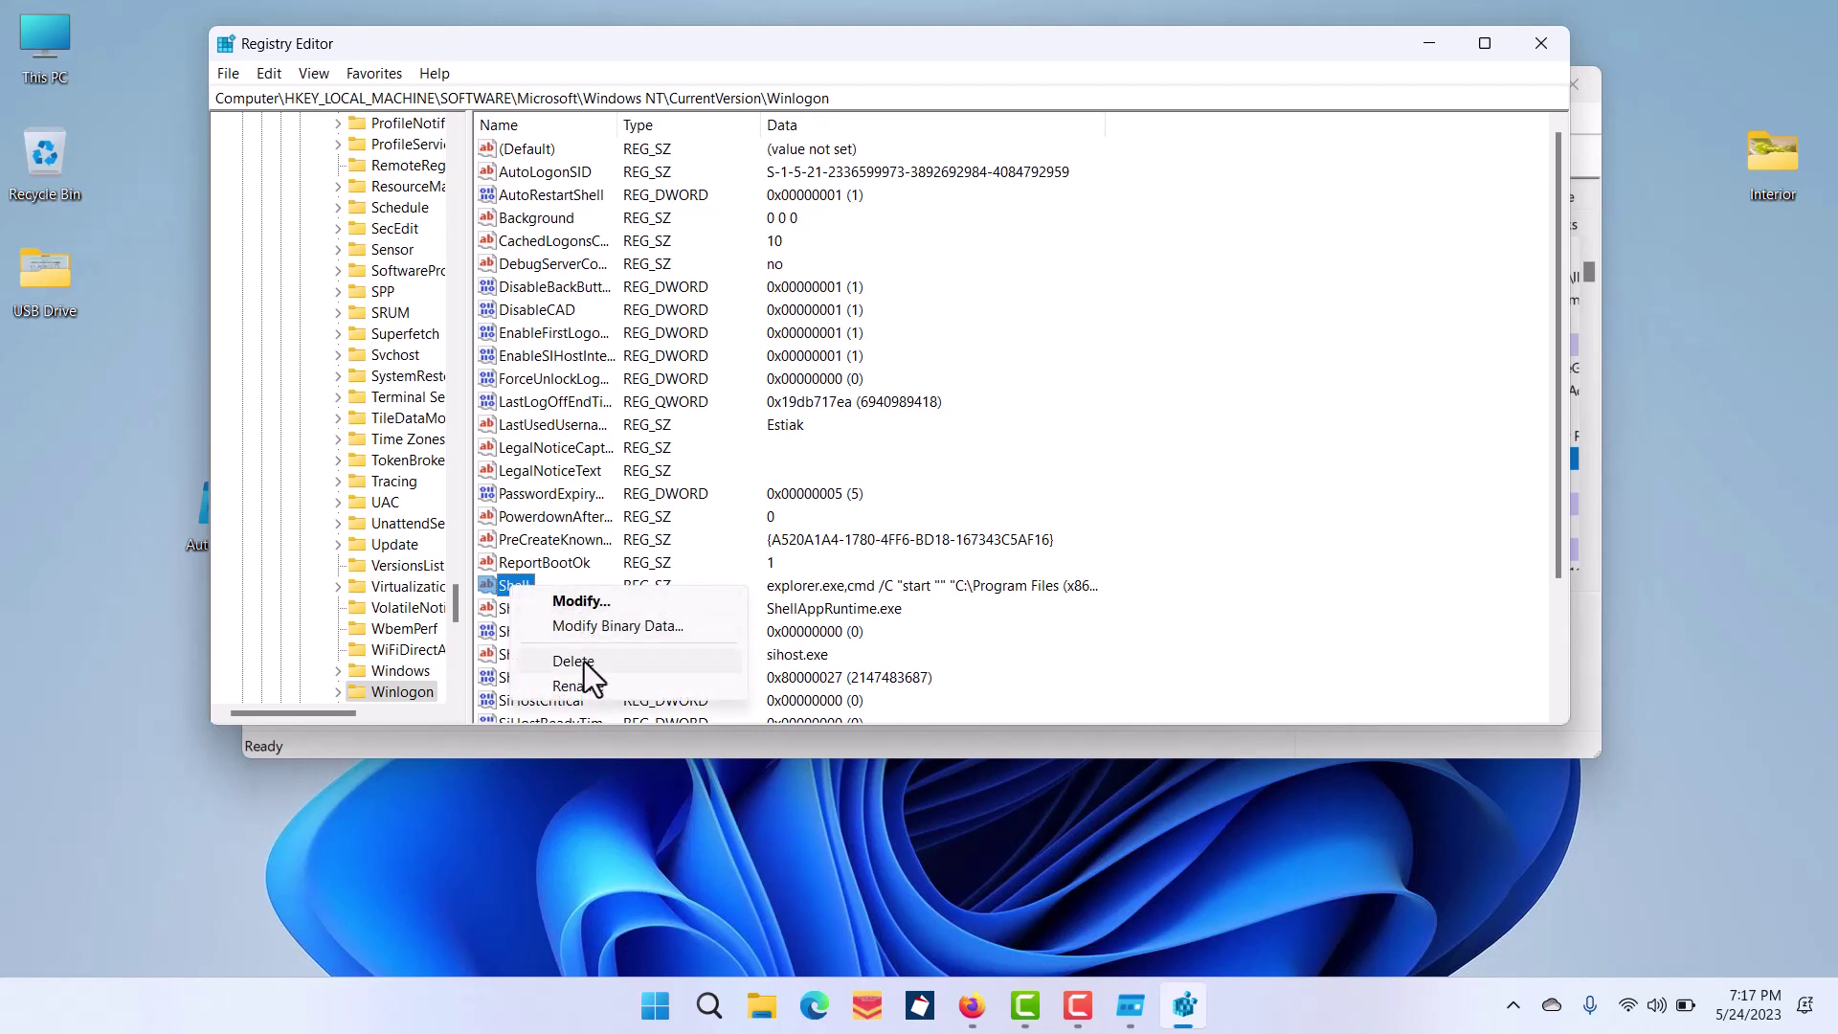
{"action": "left_click", "coordinate": [584, 663]}
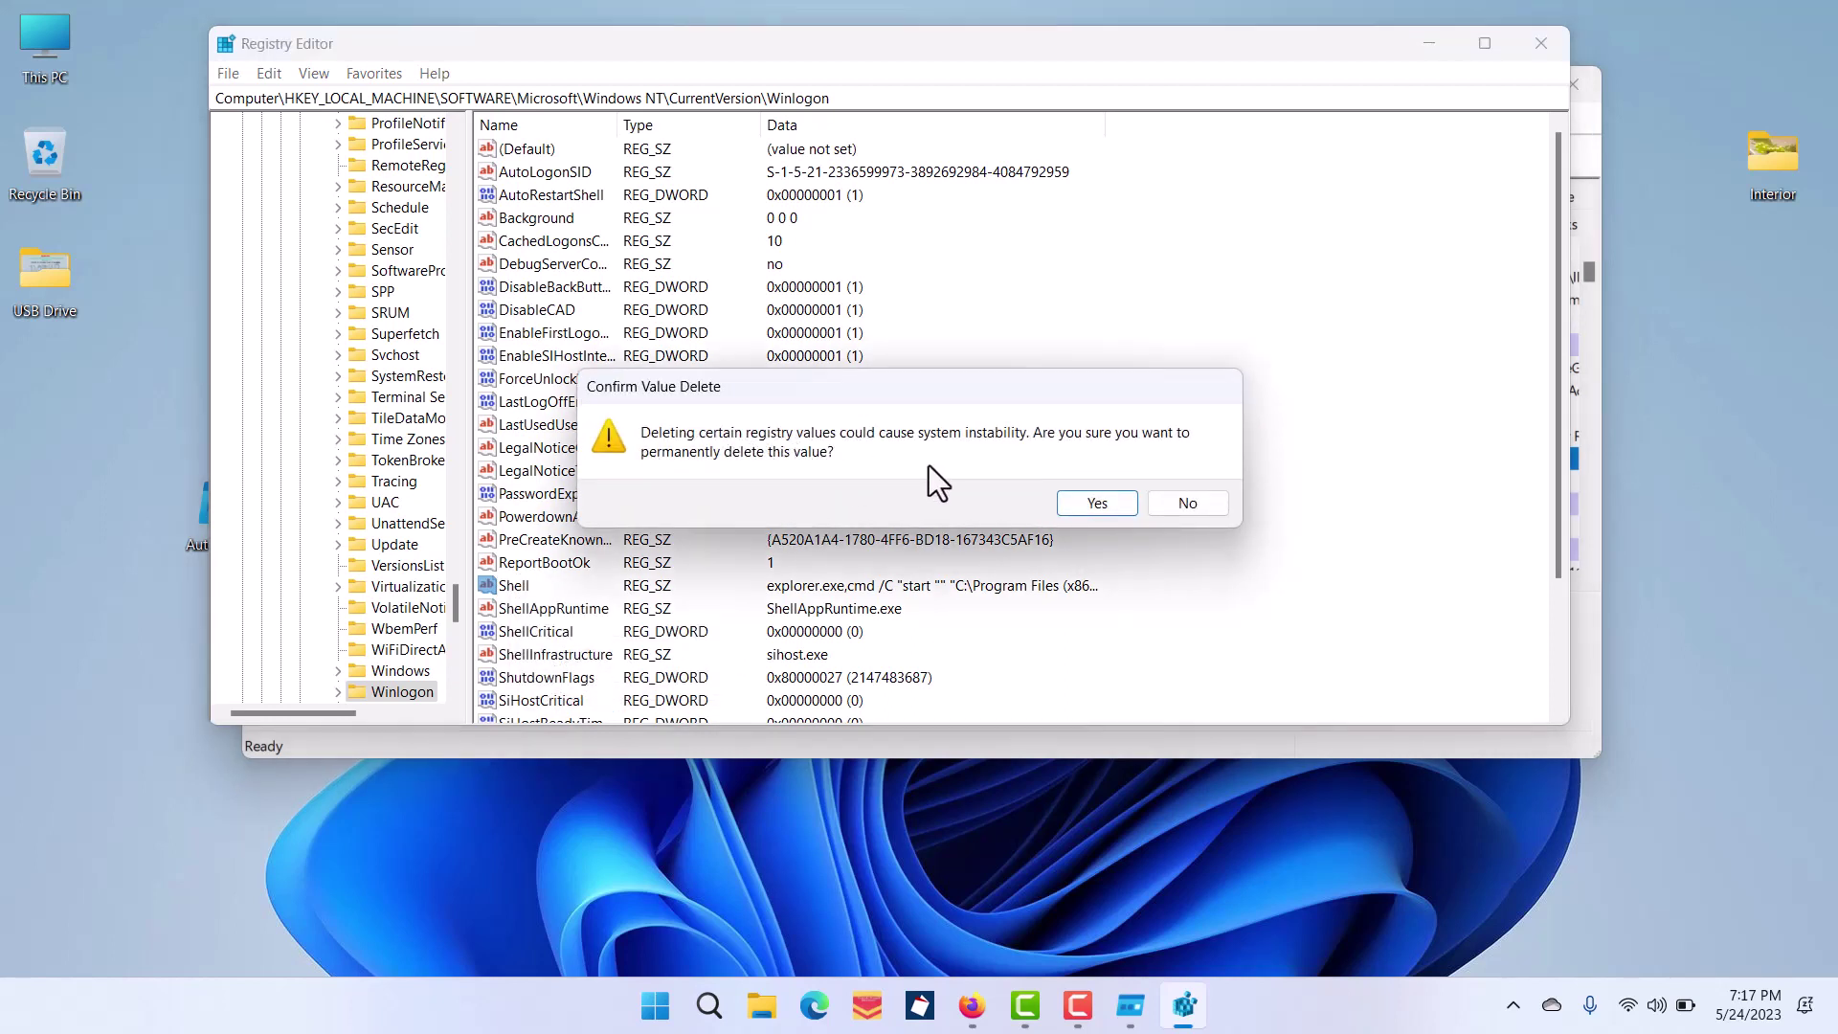
{"action": "left_click", "coordinate": [1097, 502]}
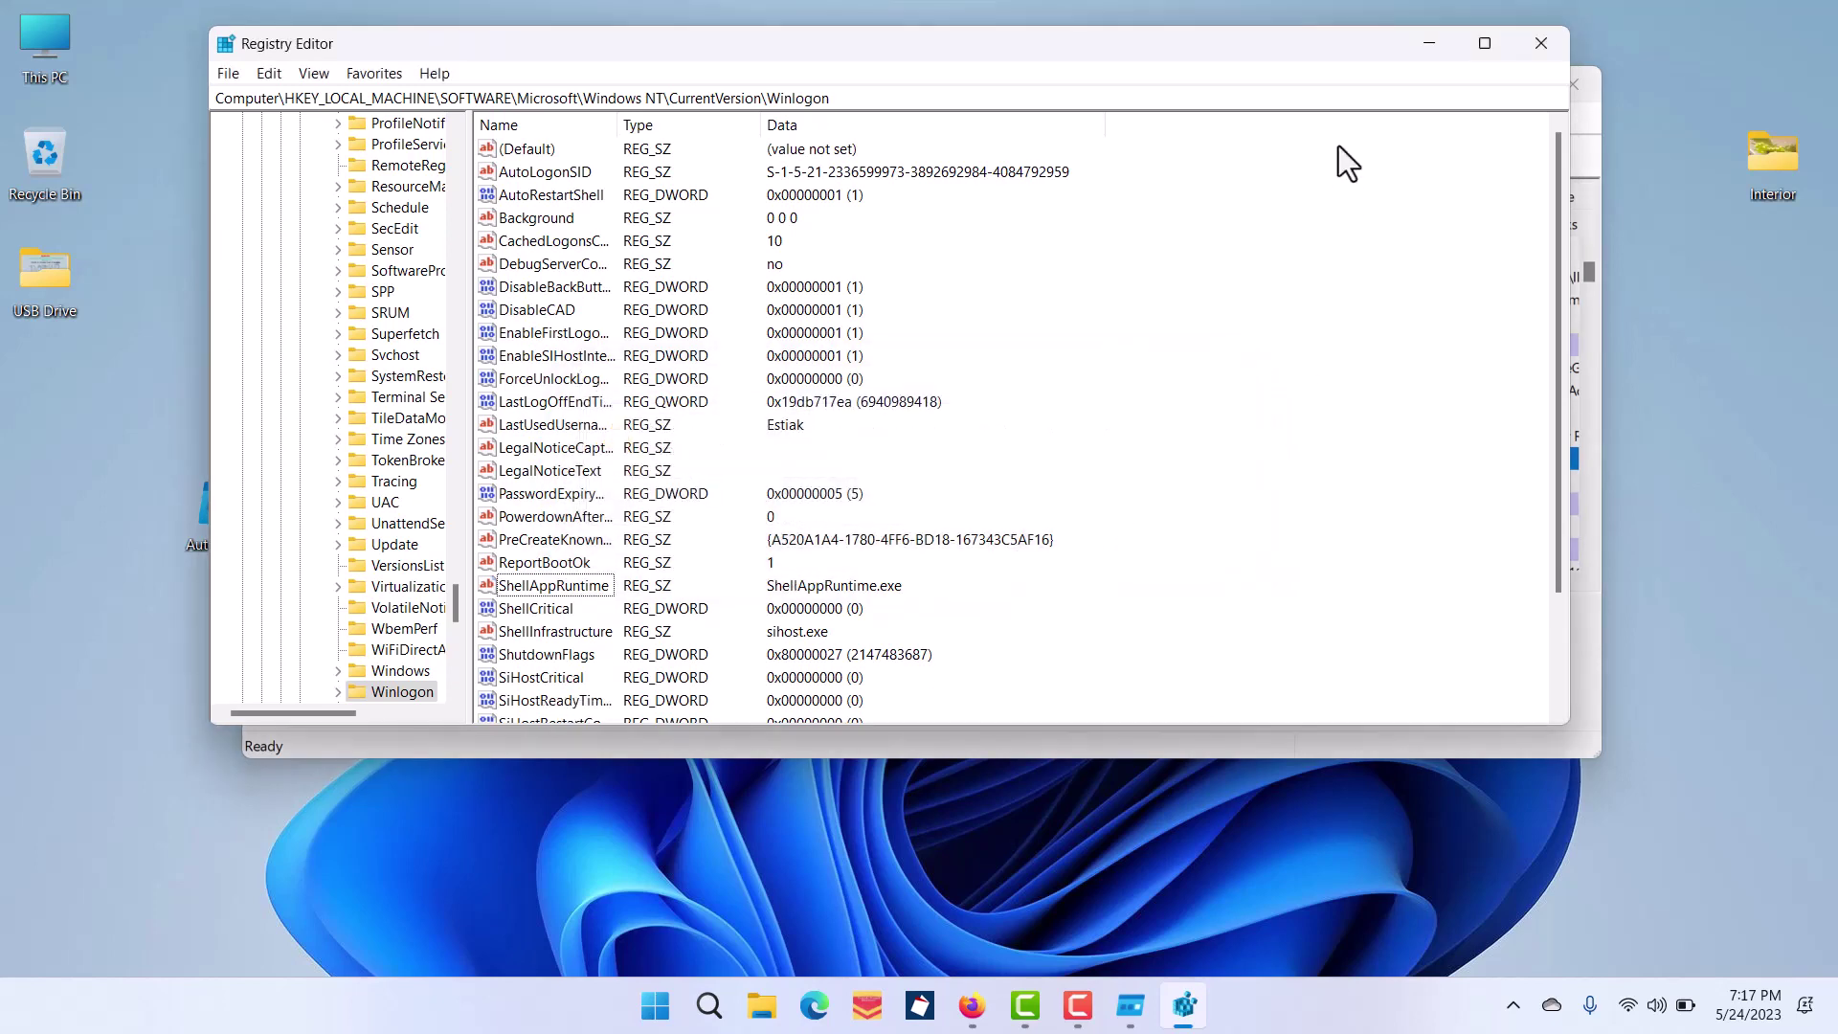
{"action": "left_click", "coordinate": [1539, 44]}
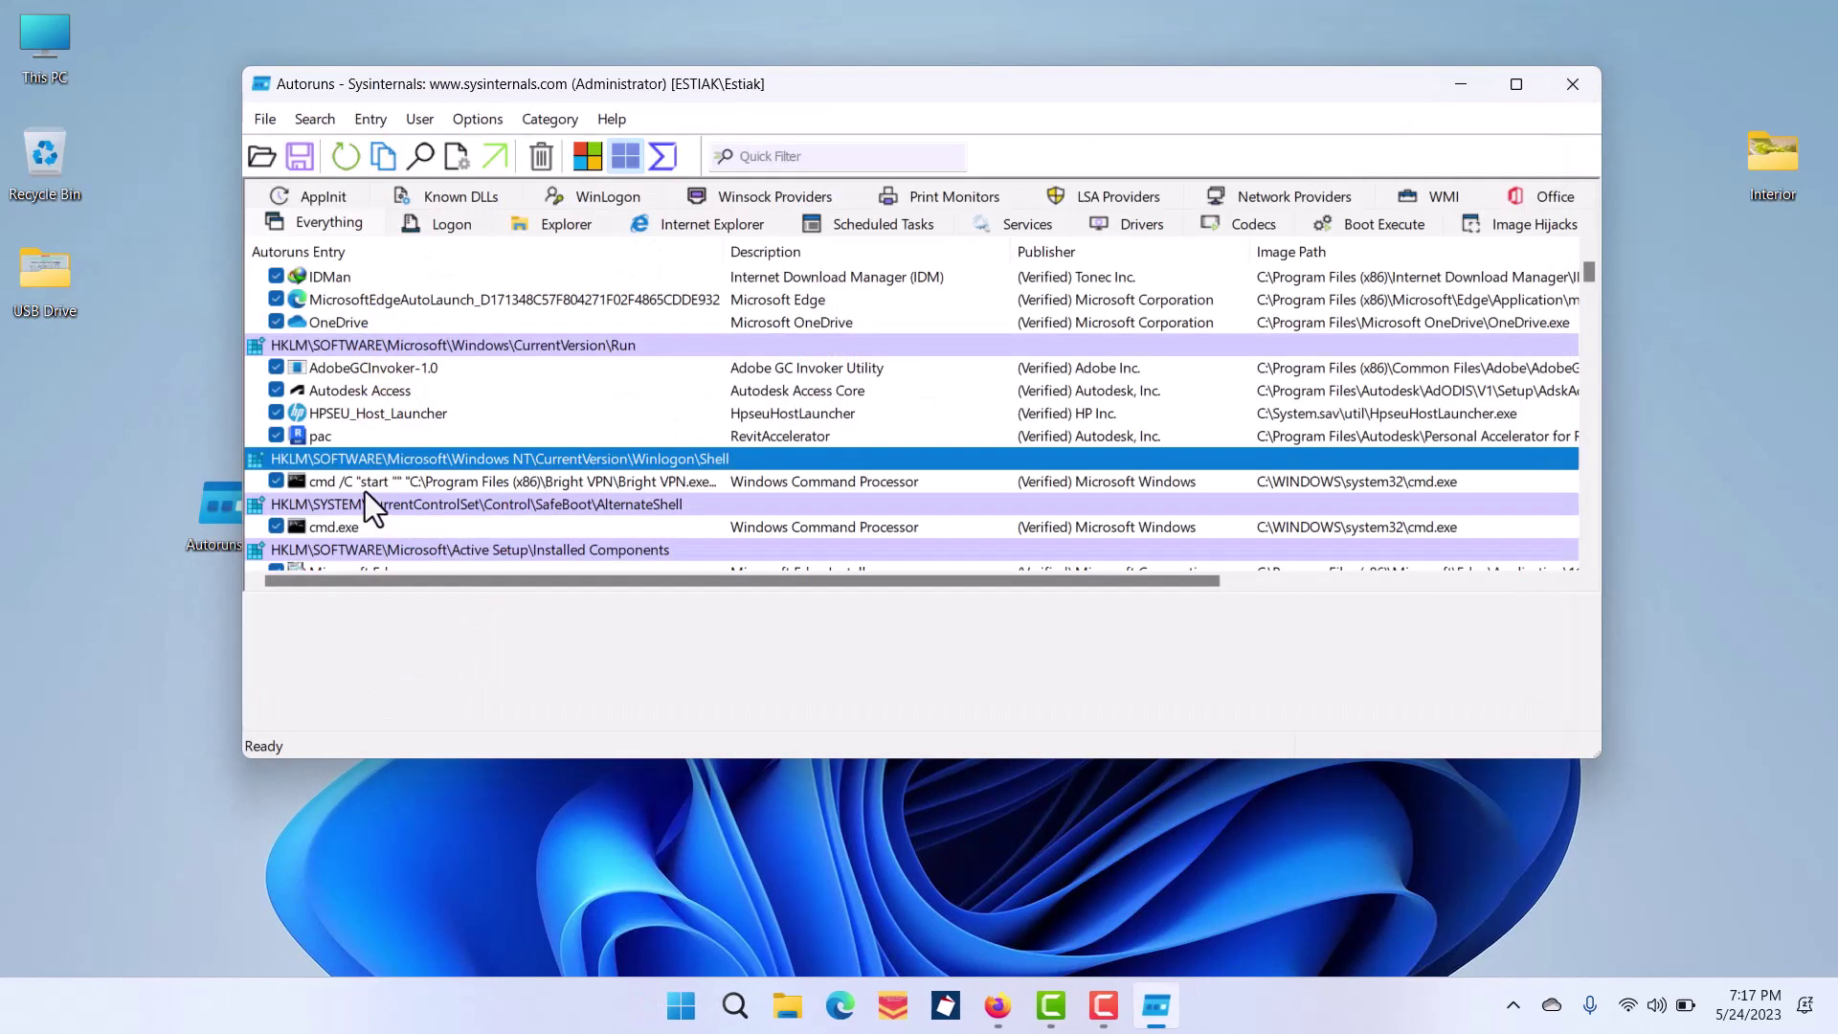
Try to delete the Bright VPN cmd entry under Winlogon\Shell in Autoruns.
{"action": "right_click", "coordinate": [367, 481]}
{"action": "left_click", "coordinate": [405, 507]}
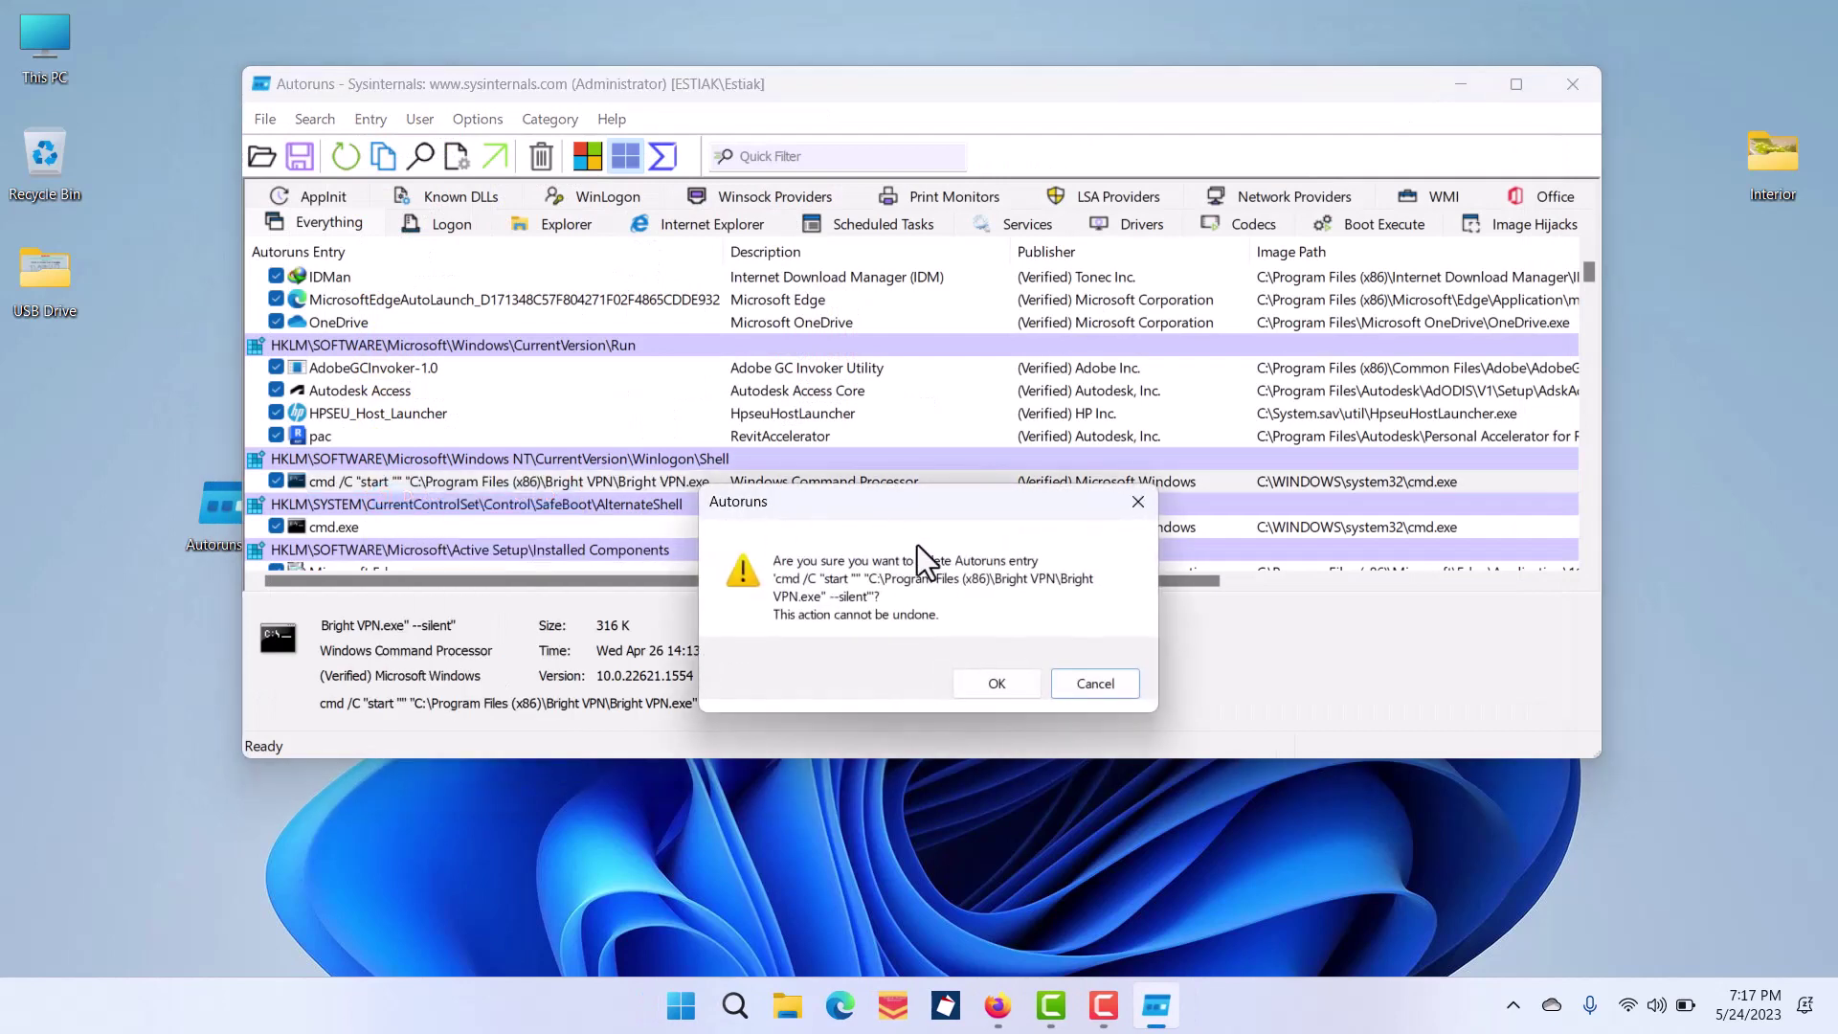
{"action": "left_click", "coordinate": [996, 689]}
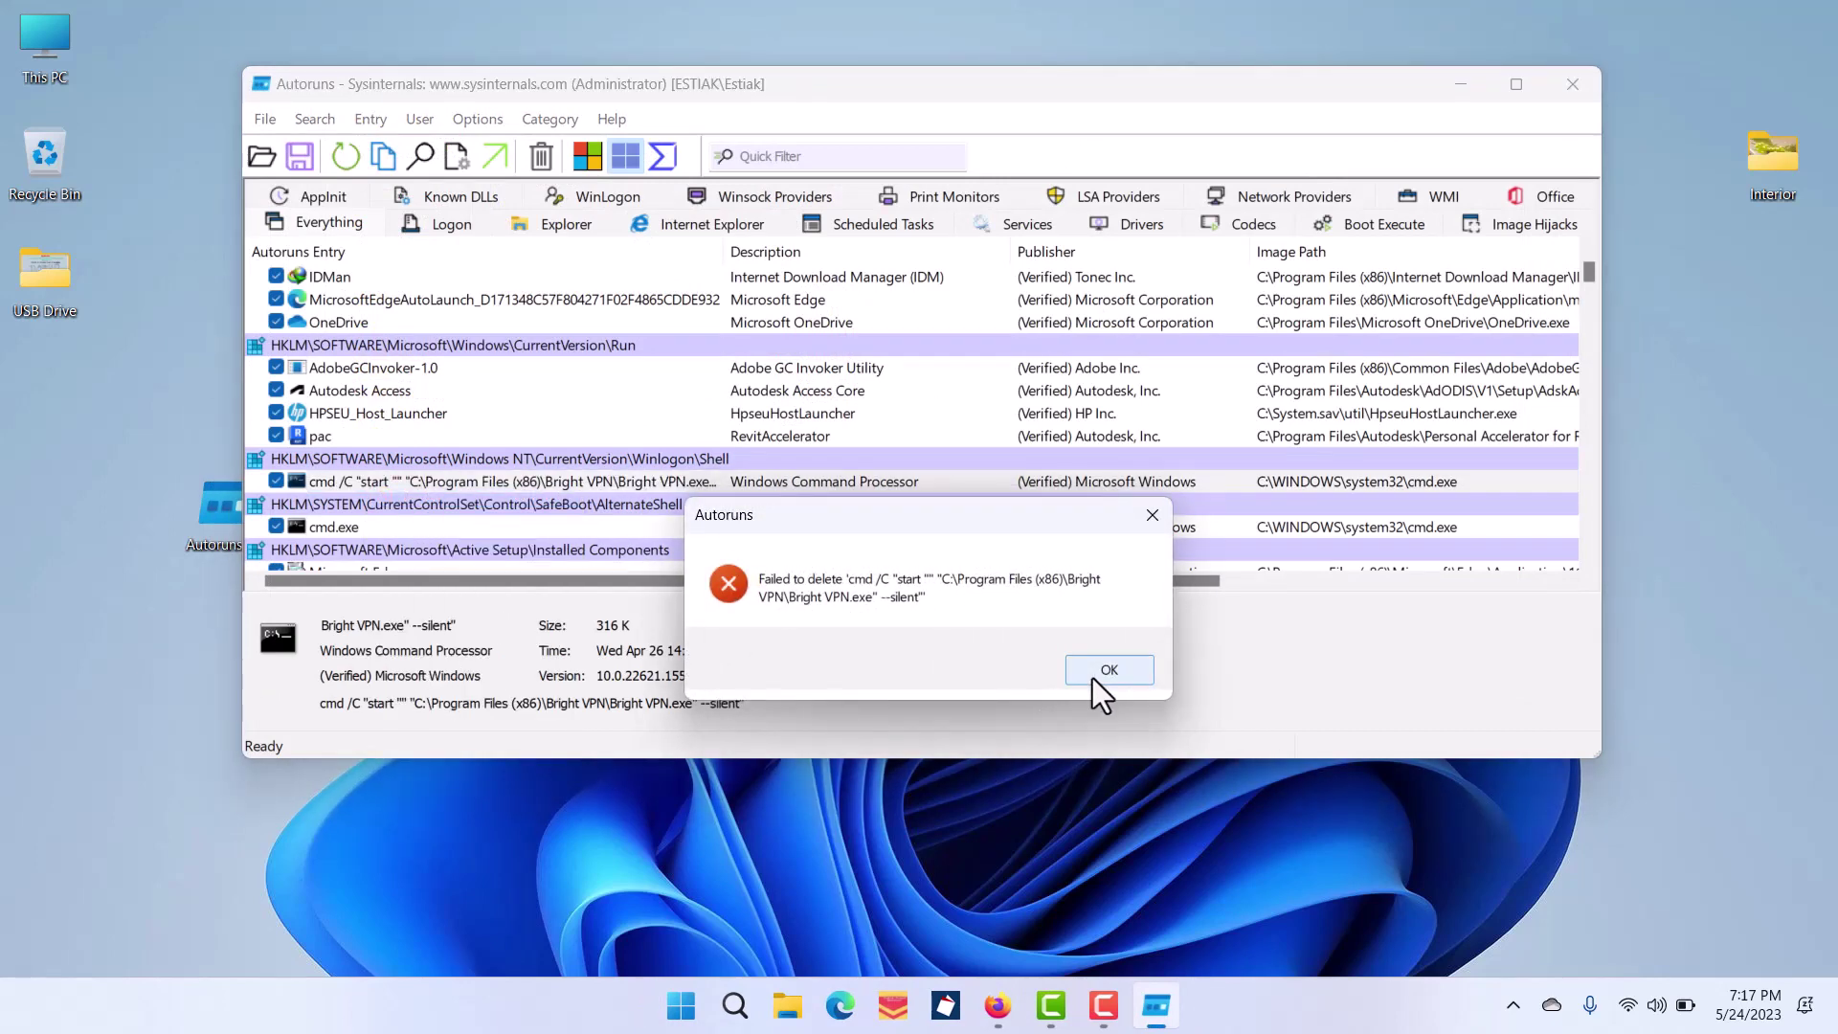
{"action": "left_click", "coordinate": [1095, 675]}
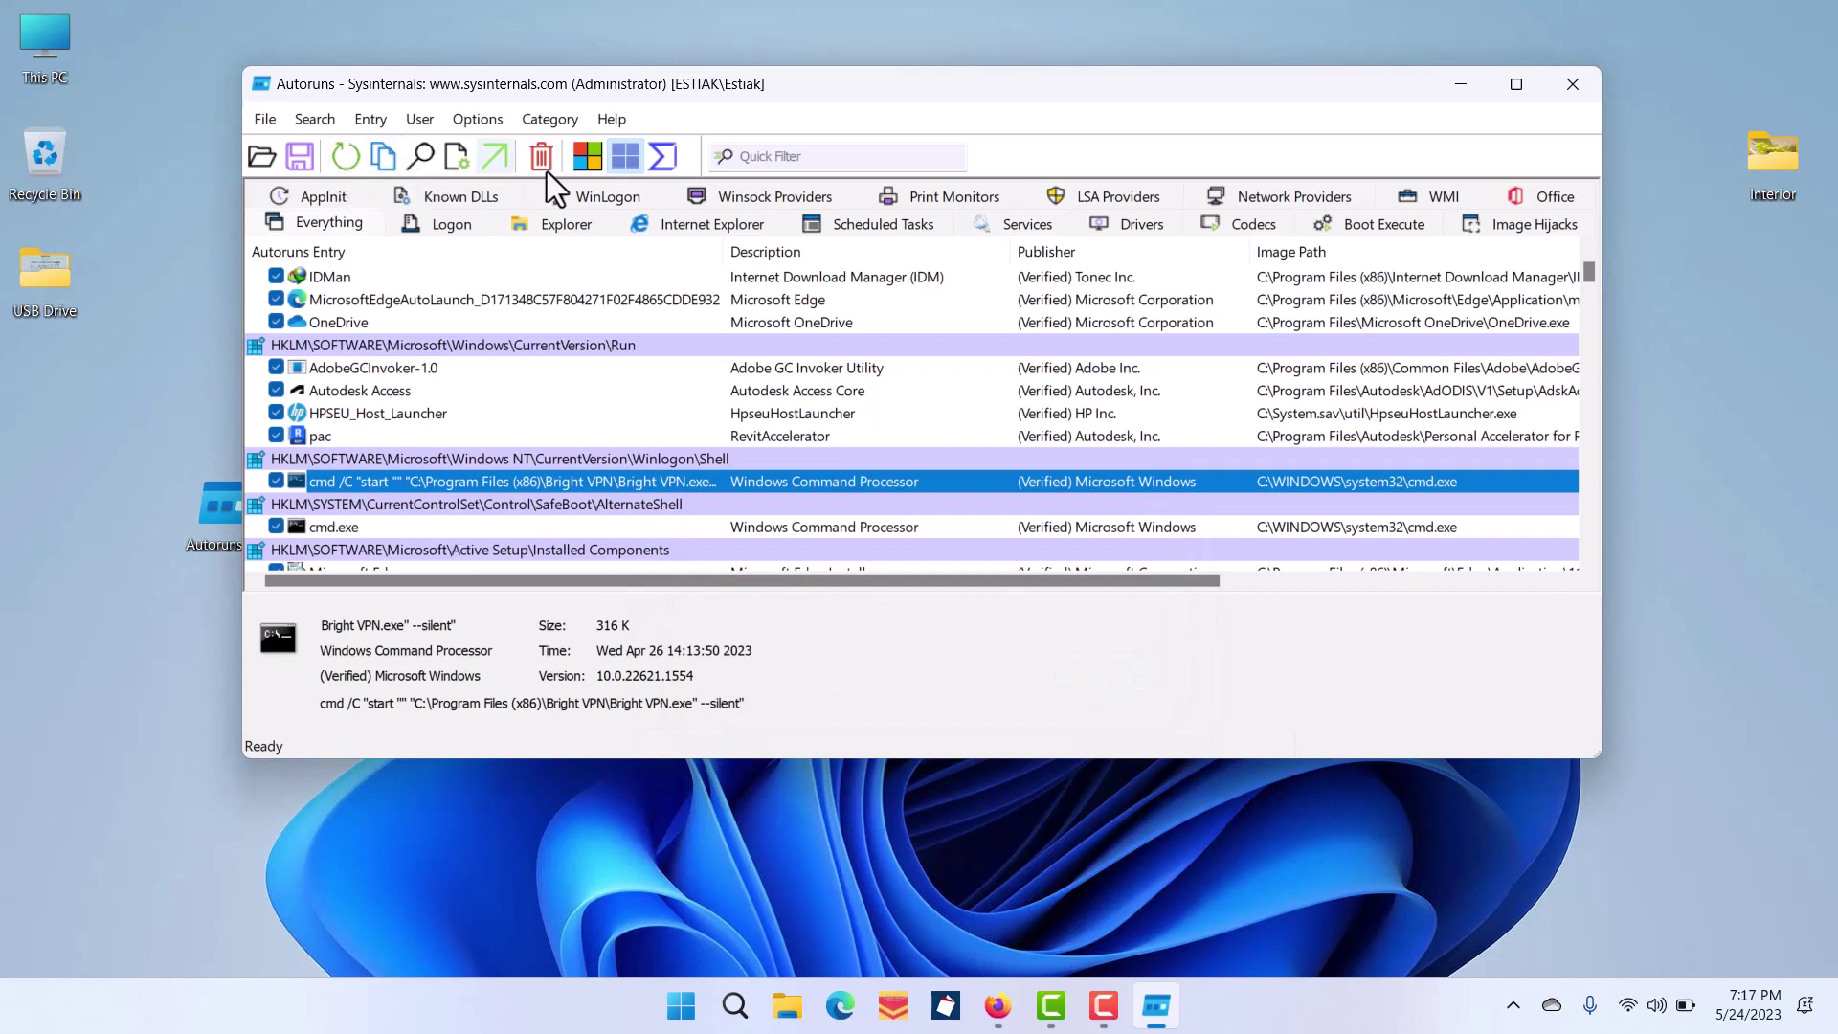
Refresh the Autoruns list and search for "cmd" to check for the Bright VPN entry under Winlogon\Shell, closing Autoruns when done.
{"action": "left_click", "coordinate": [336, 166]}
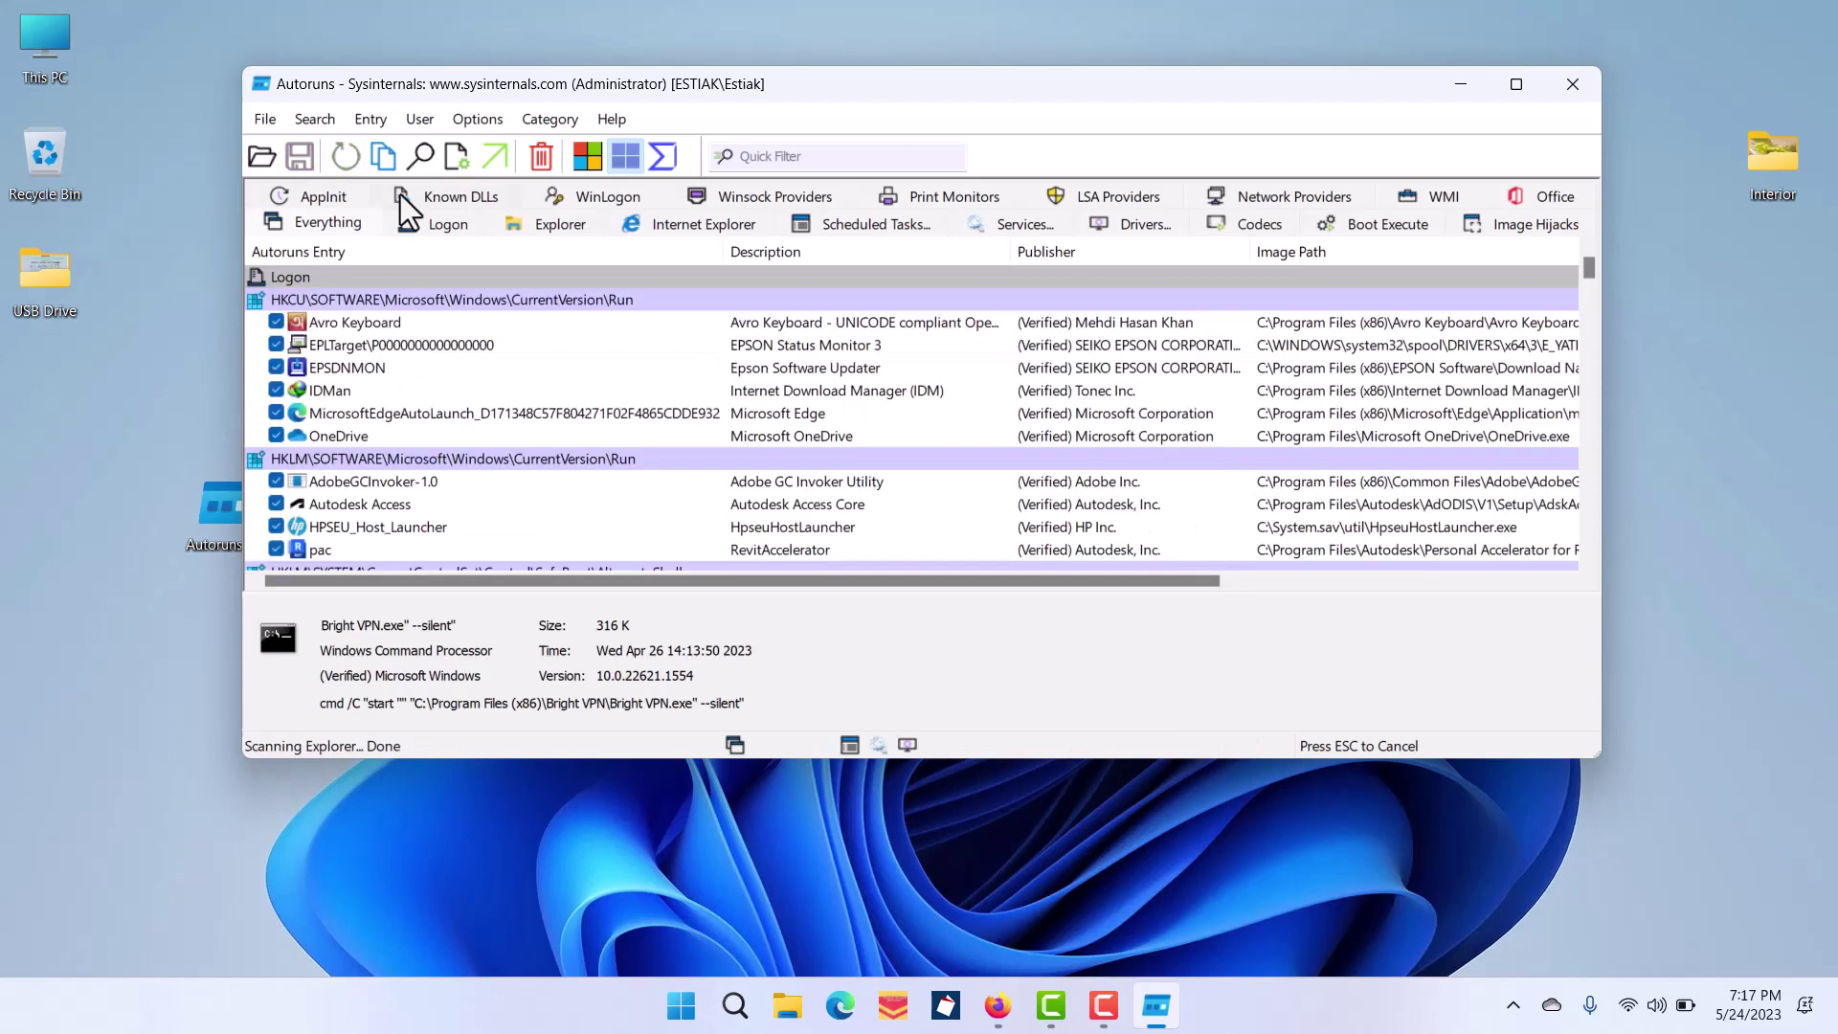
{"action": "left_click", "coordinate": [422, 157]}
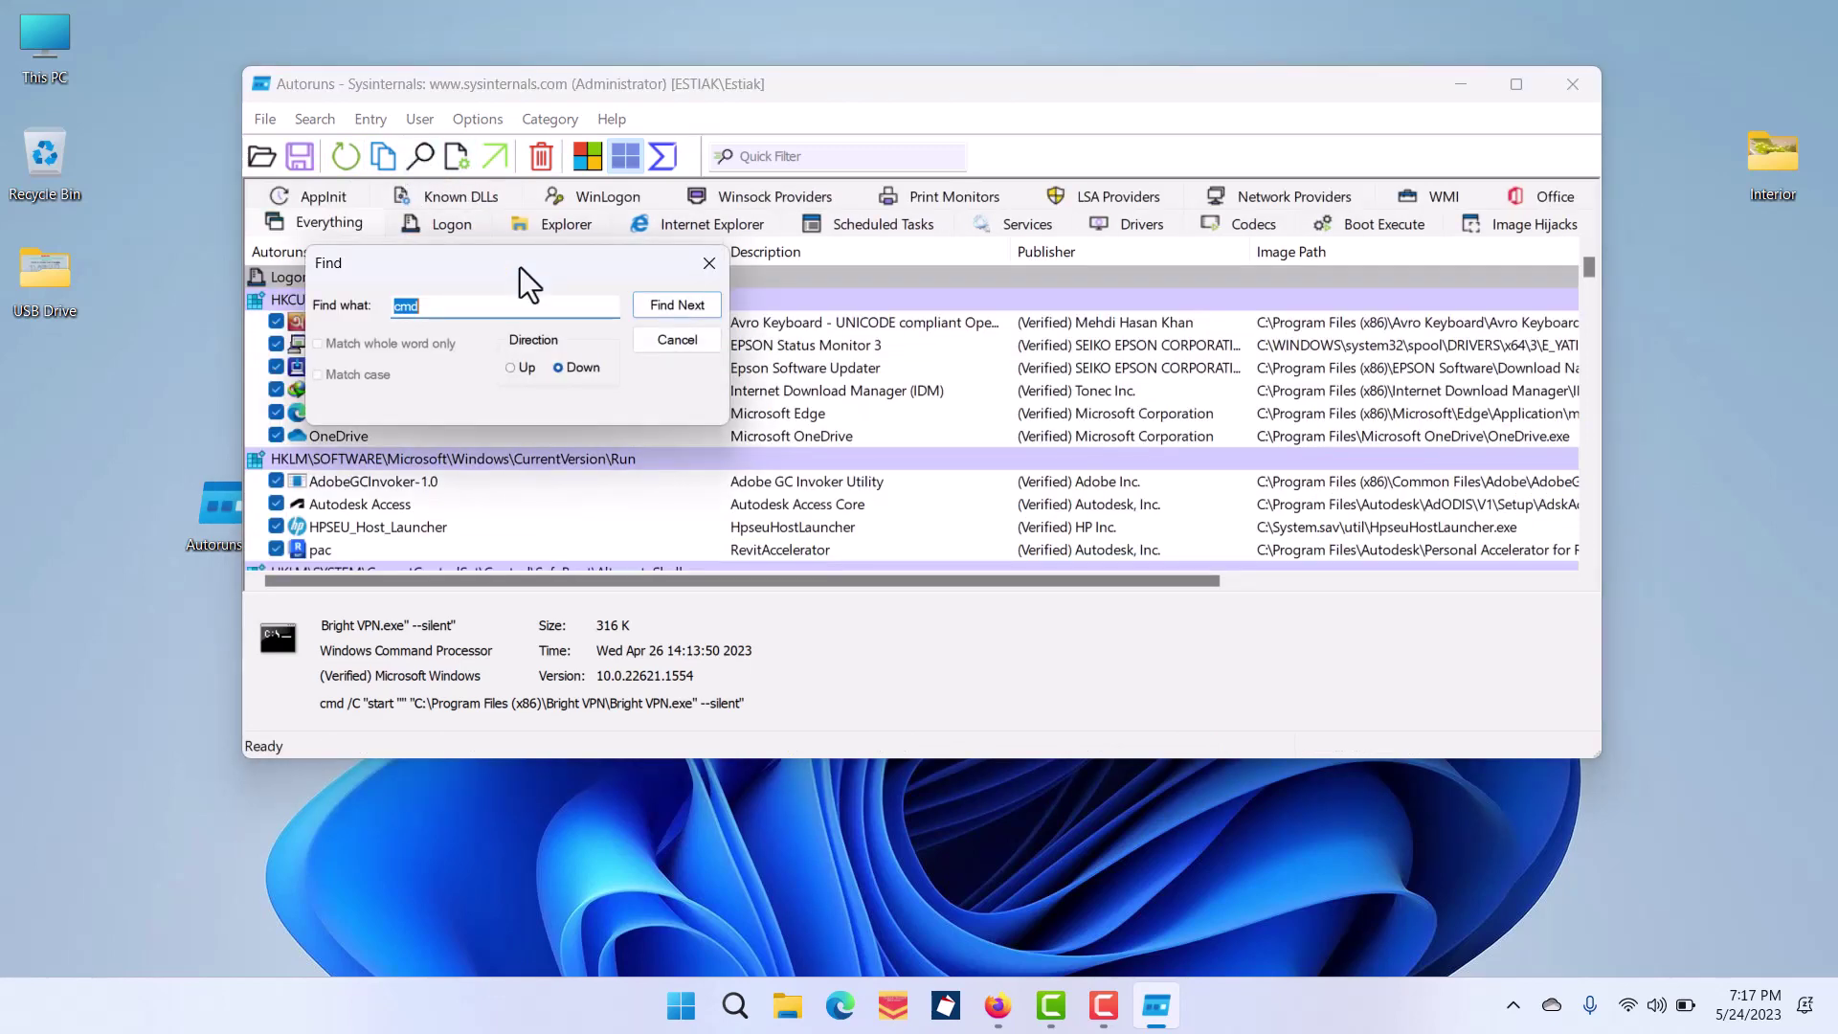
{"action": "left_click", "coordinate": [663, 307]}
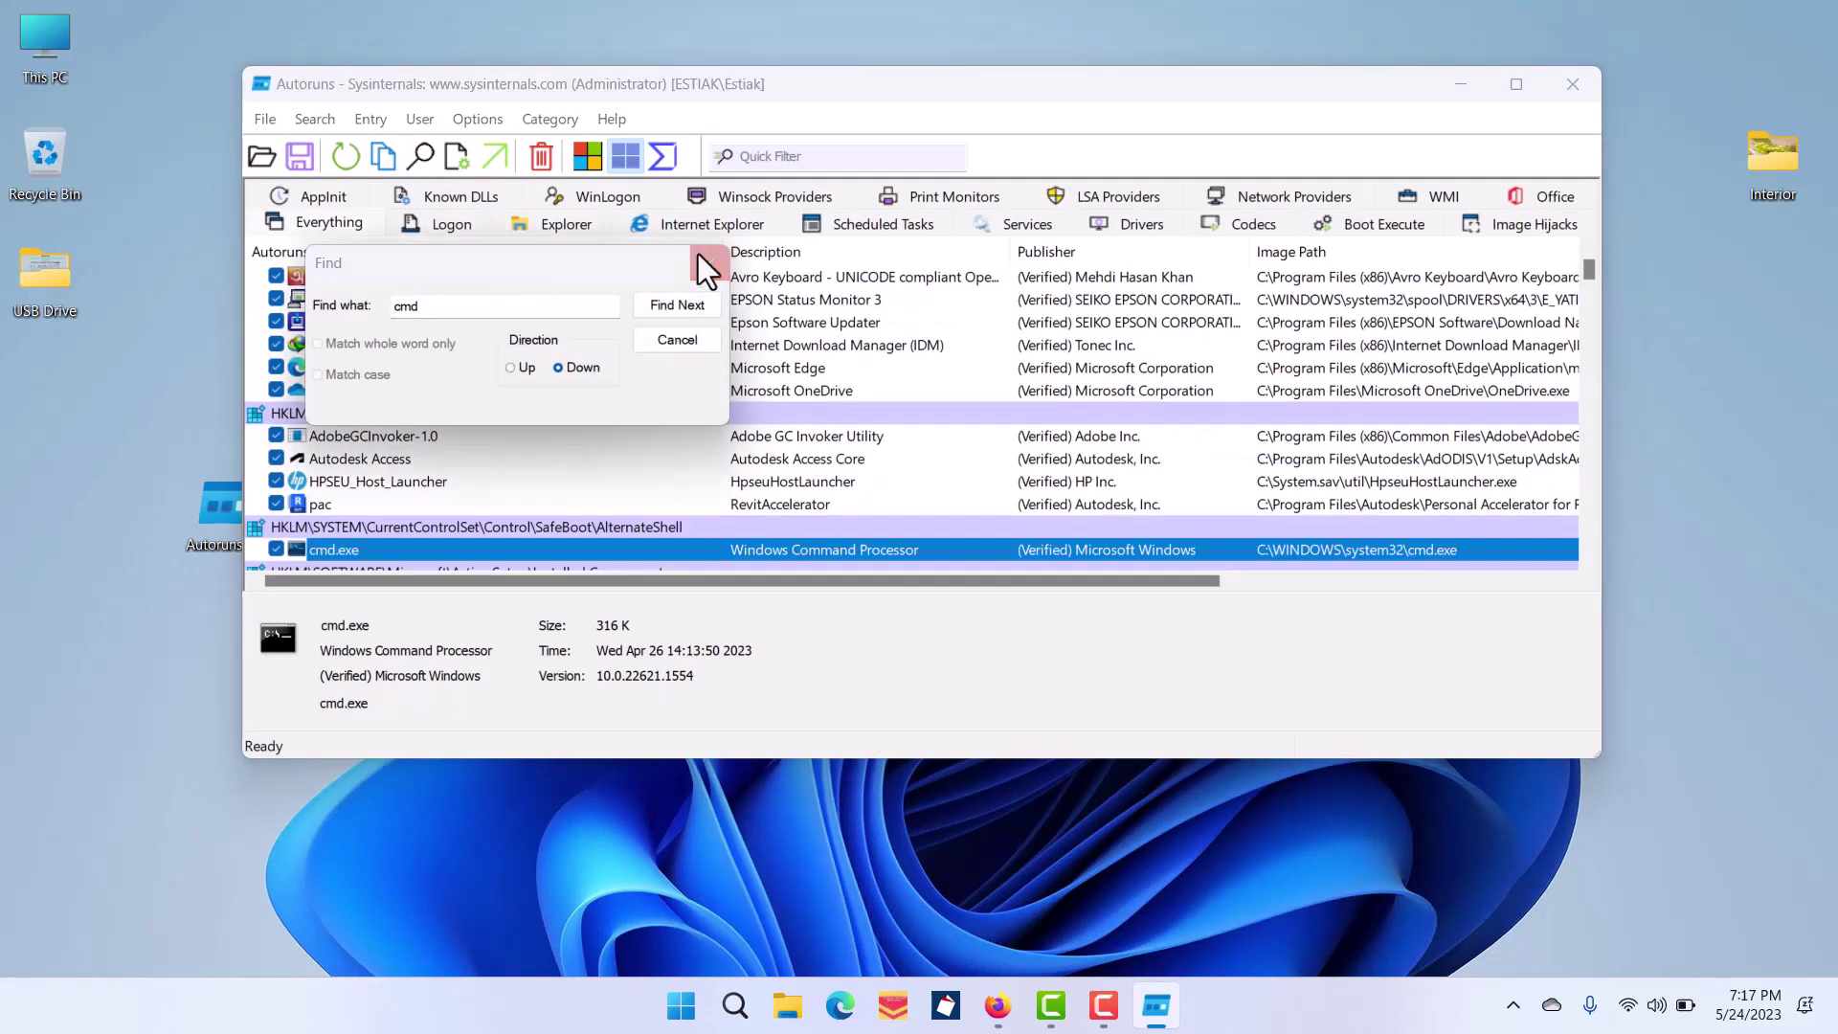
{"action": "left_click", "coordinate": [708, 262]}
{"action": "scroll", "coordinate": [445, 495], "scroll_direction": "down", "scroll_amount": 1}
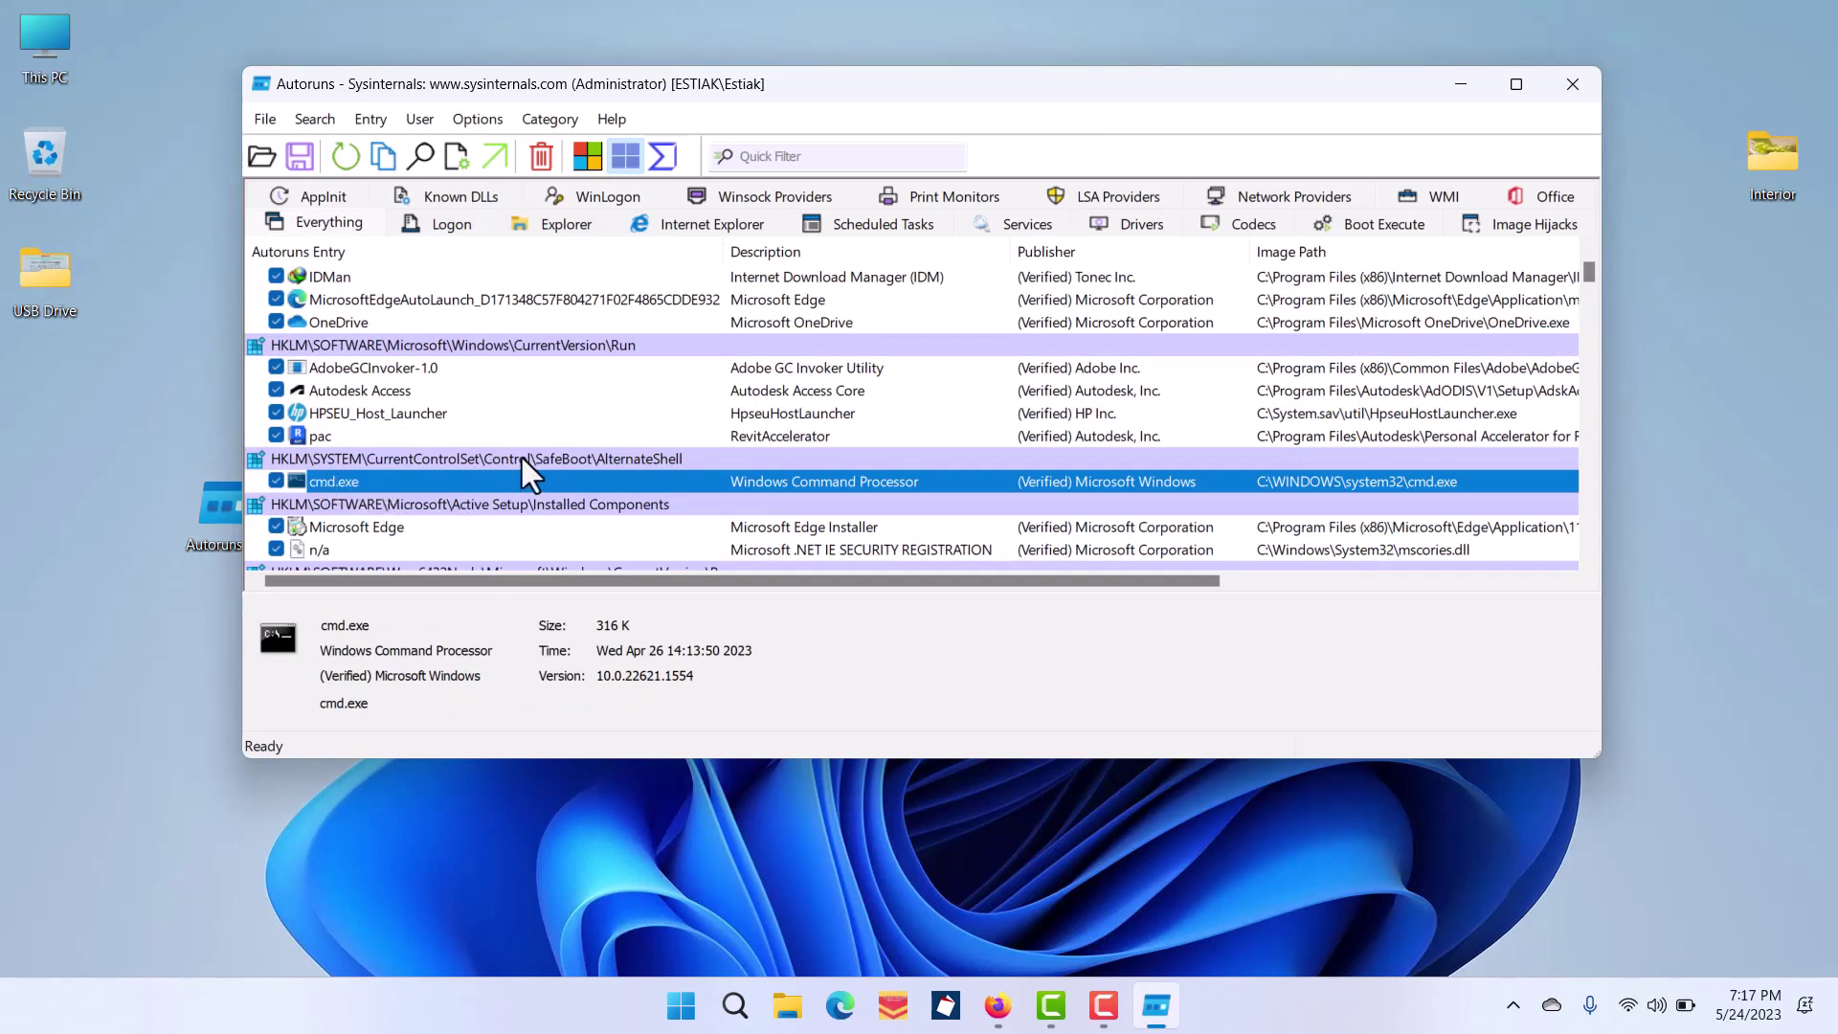
{"action": "left_click", "coordinate": [1558, 85]}
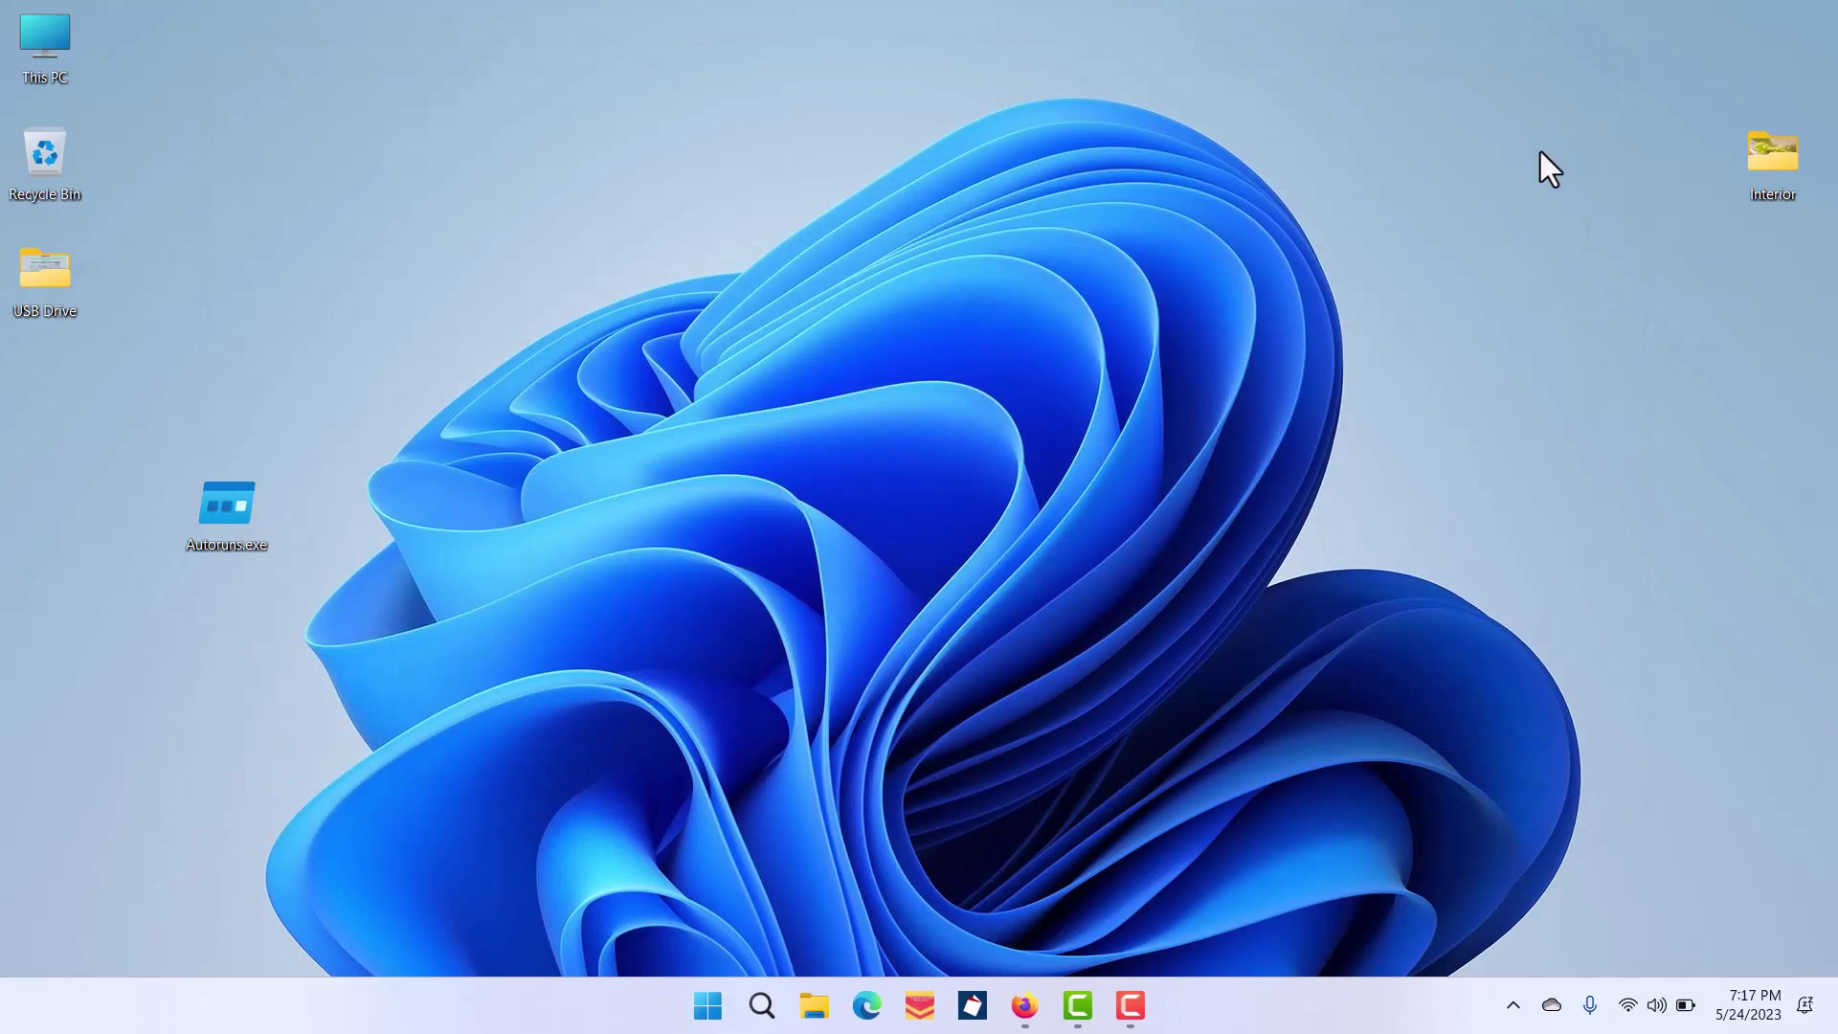